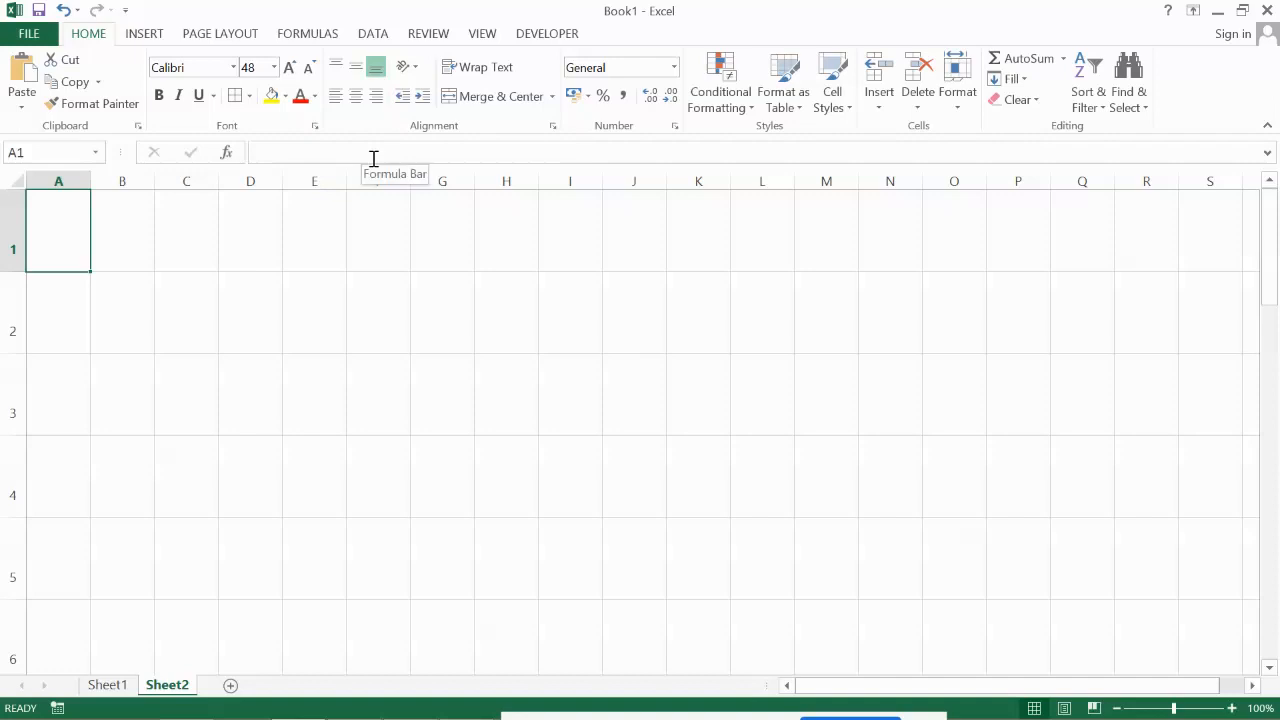
Enter 25 in cell A1 and 30 in cell A2
text(25)
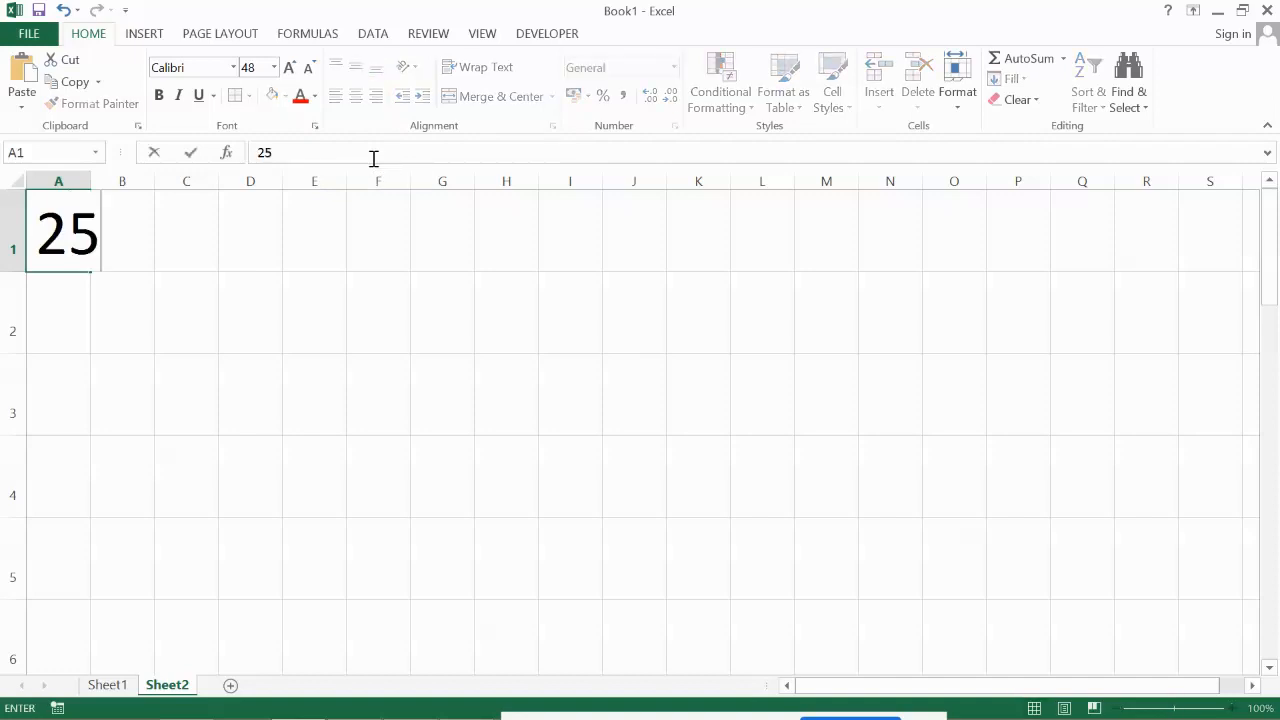
key(Return)
text(30)
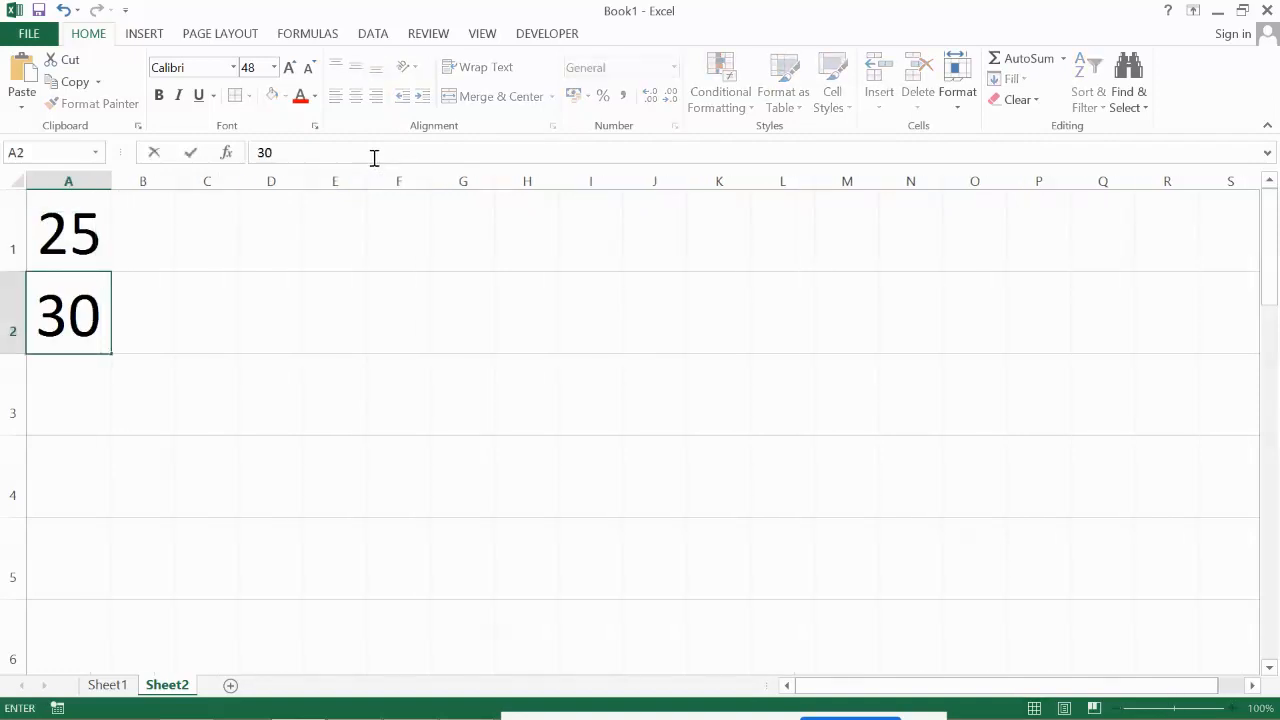
key(Return)
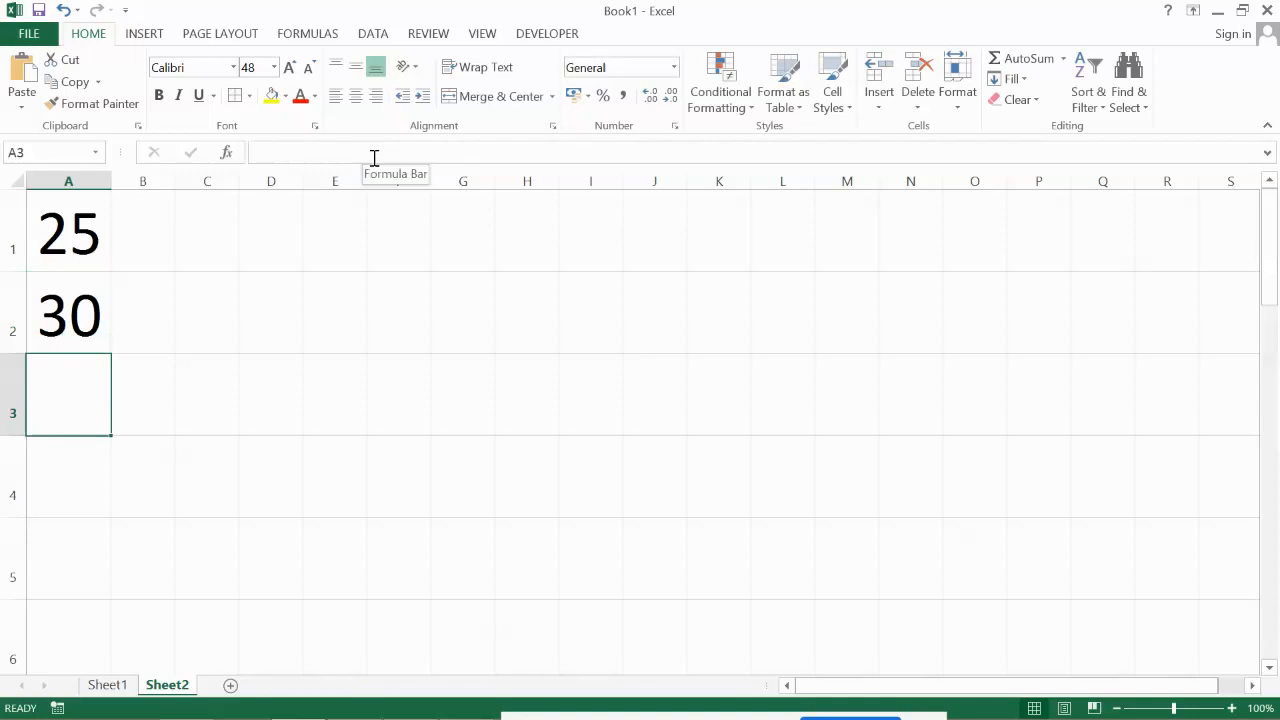
Add the two numbers in cell A3 with the formula =a1+a2
text(=)
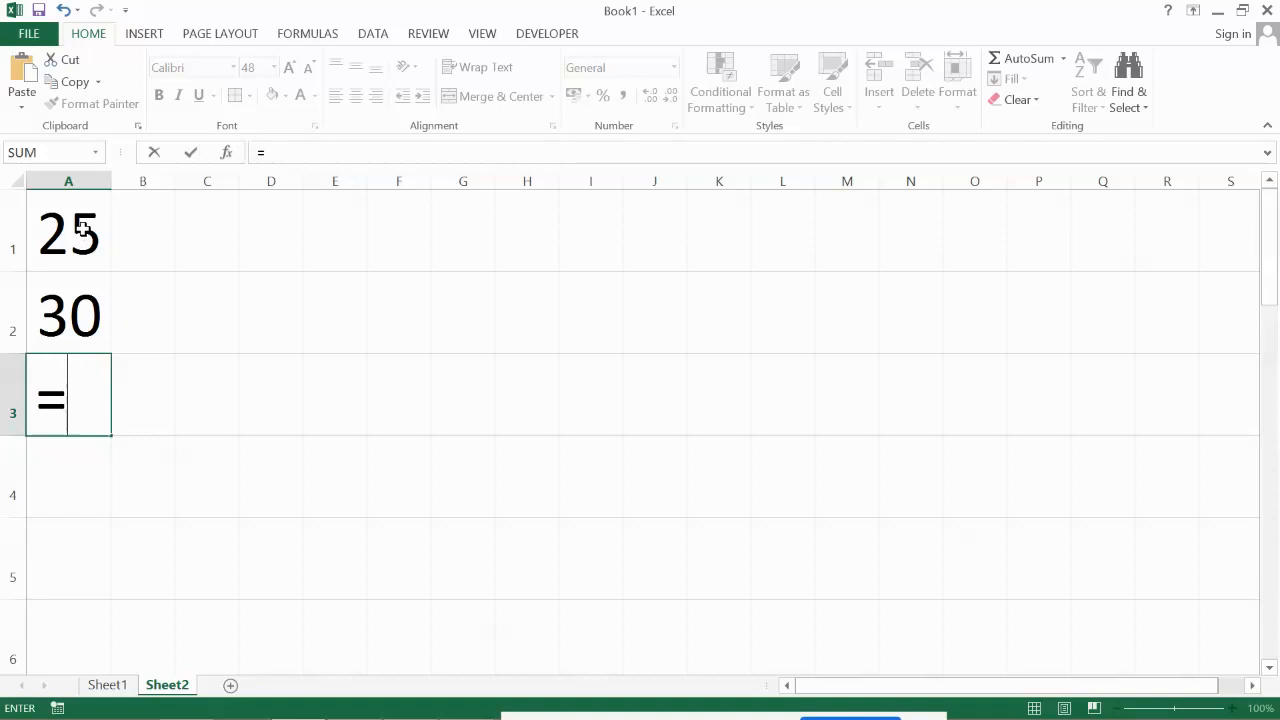
text(a)
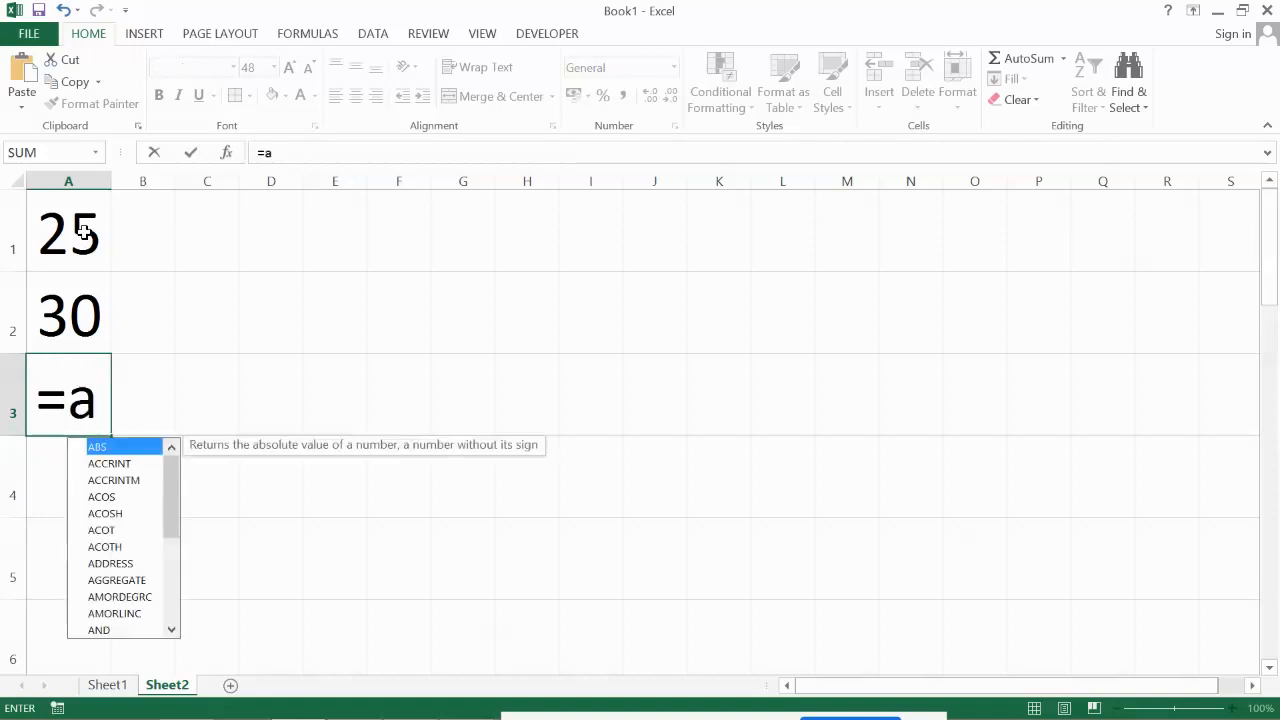
text(1+)
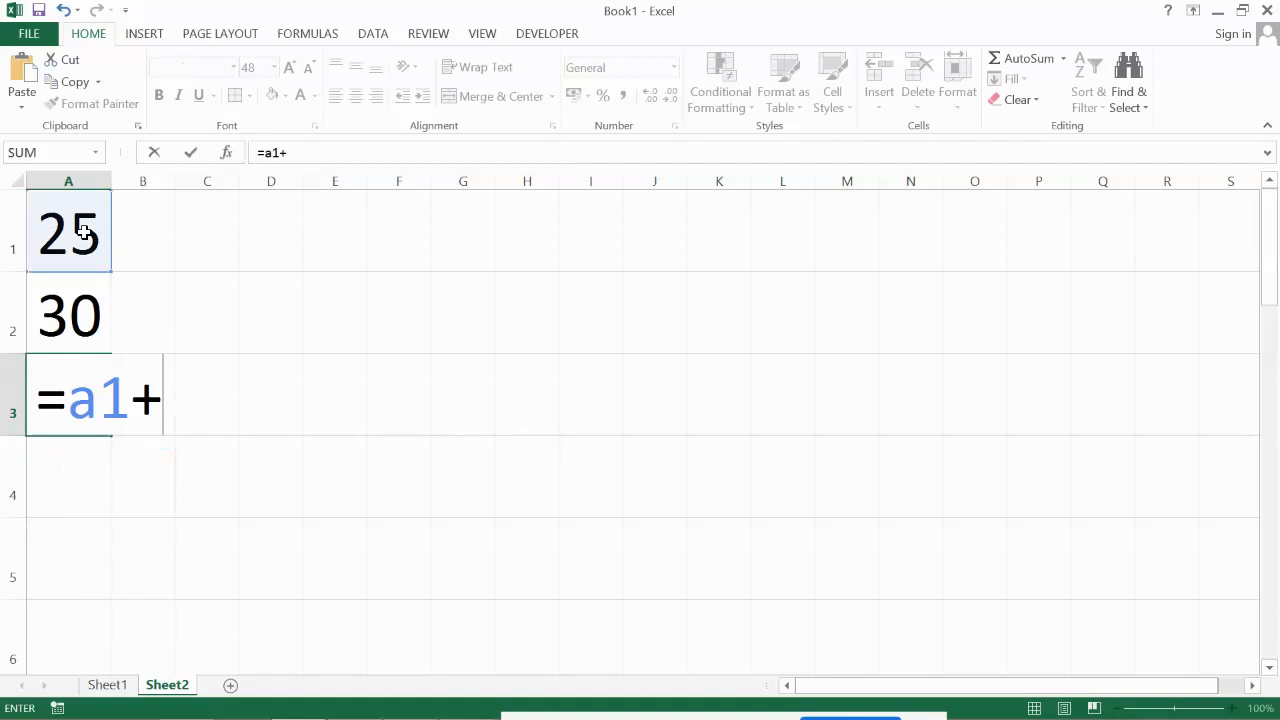
text(a2)
key(Return)
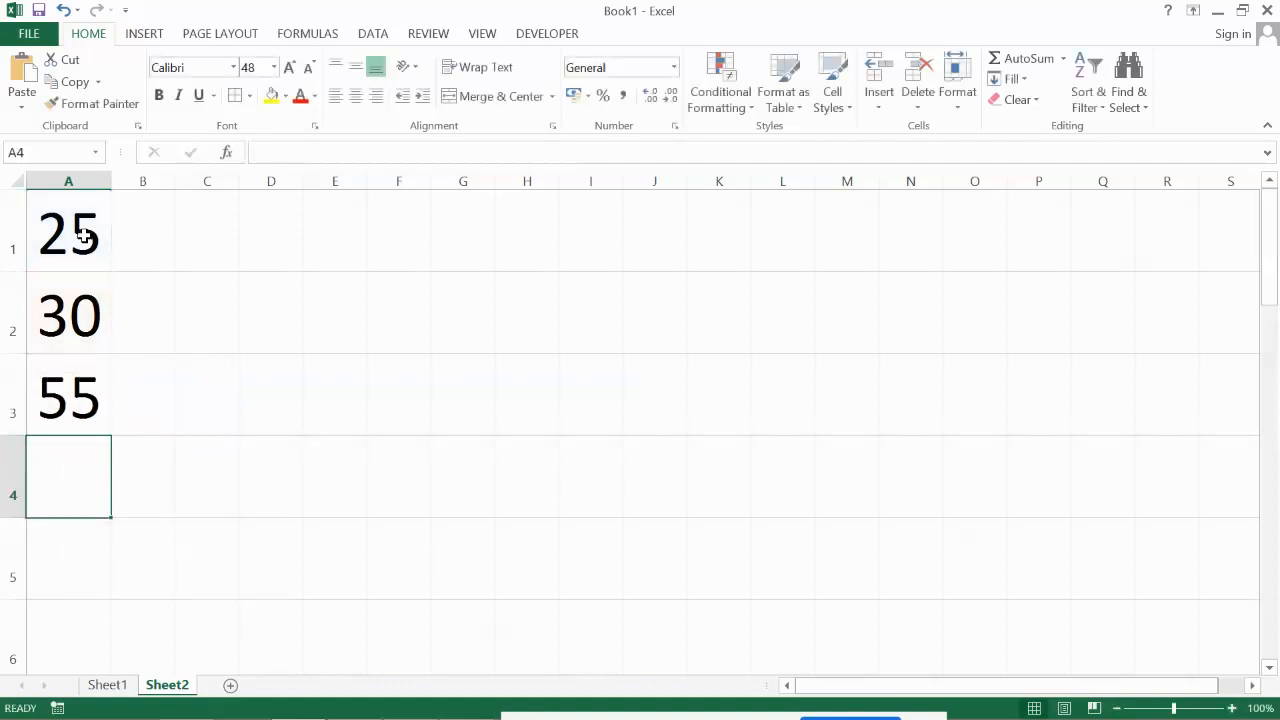
Change the number in cell A1 to 30
click(95, 244)
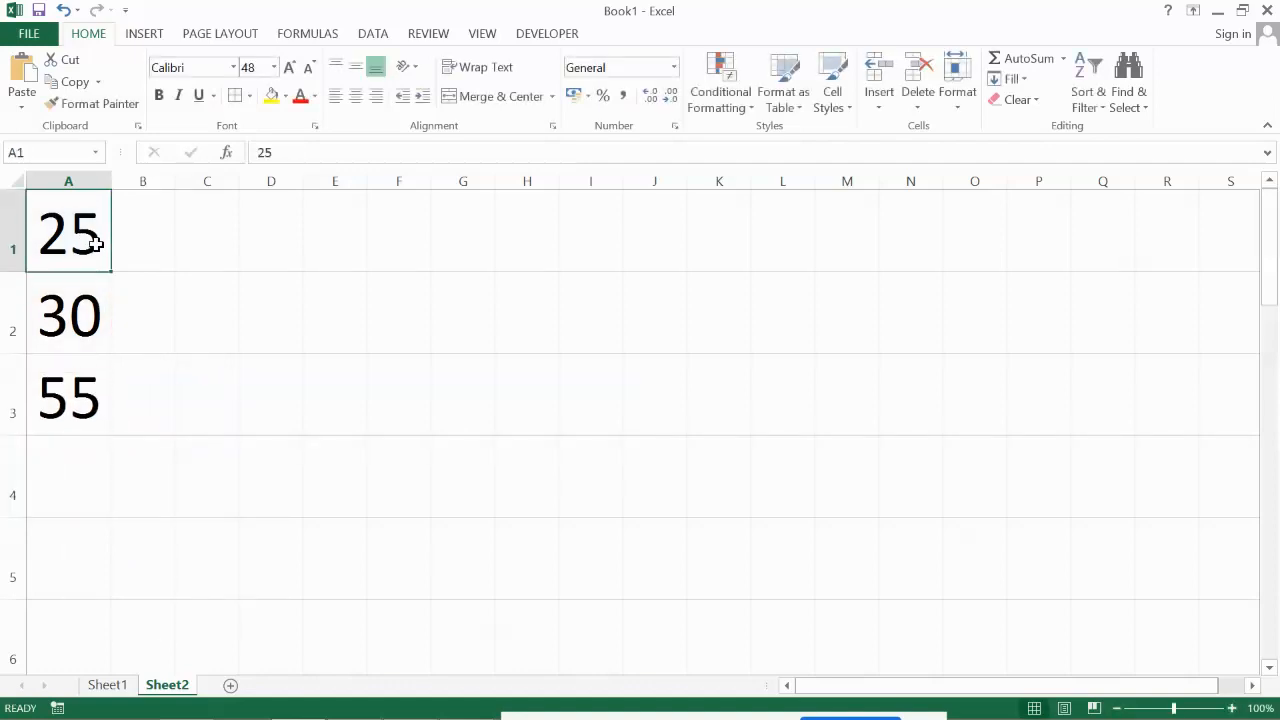
text(30)
key(Return)
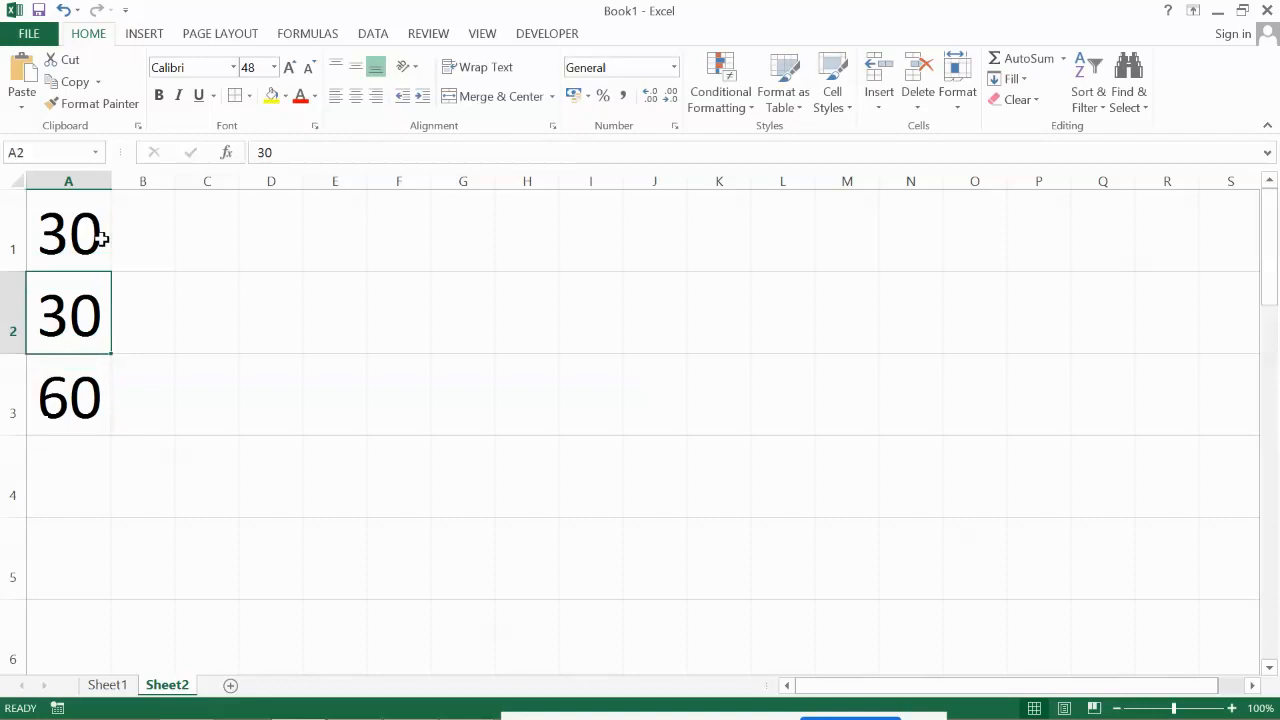
Enter the text "30 kg" in both cell C1 and cell C2
key(Up)
key(Right)
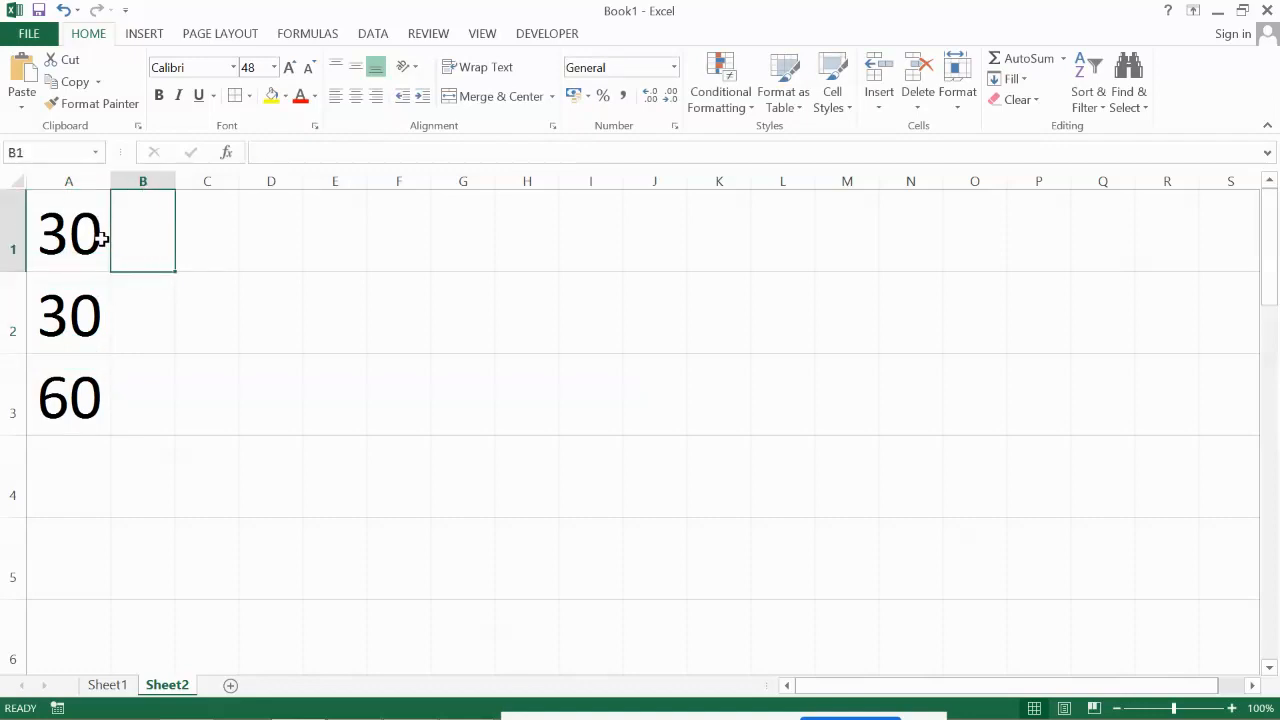
key(Right)
text(30 k)
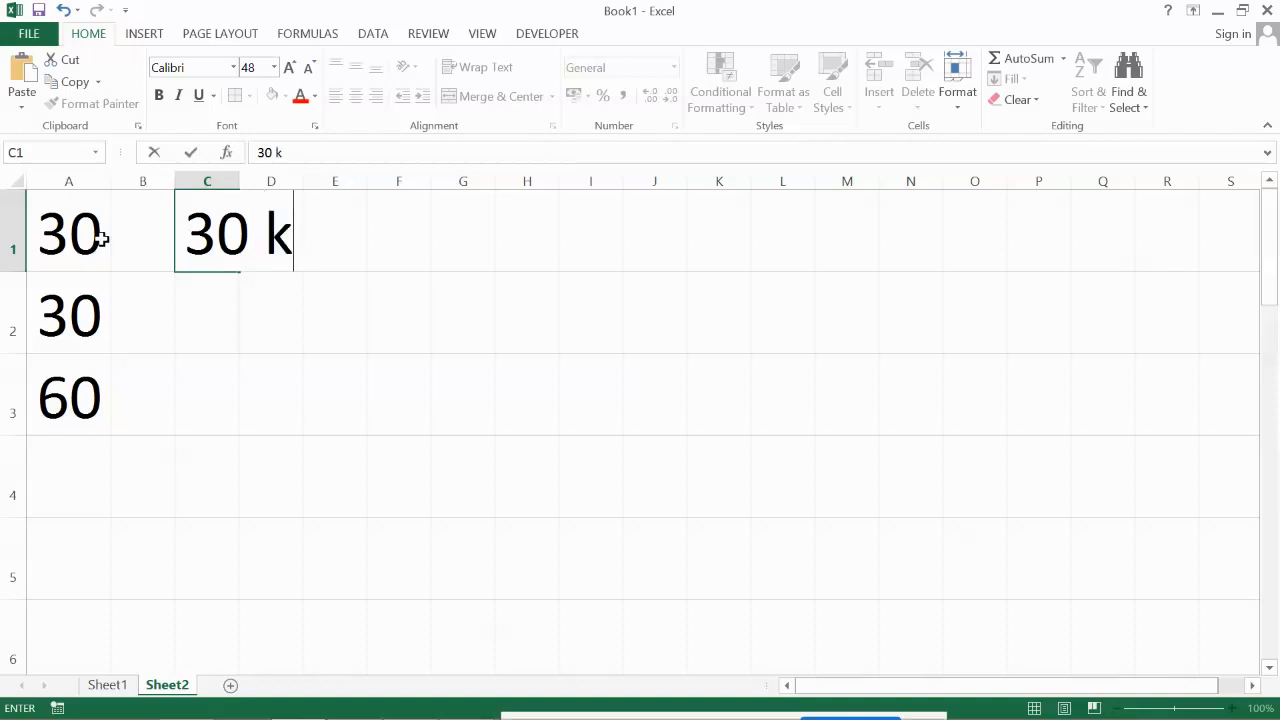
text(g)
key(Return)
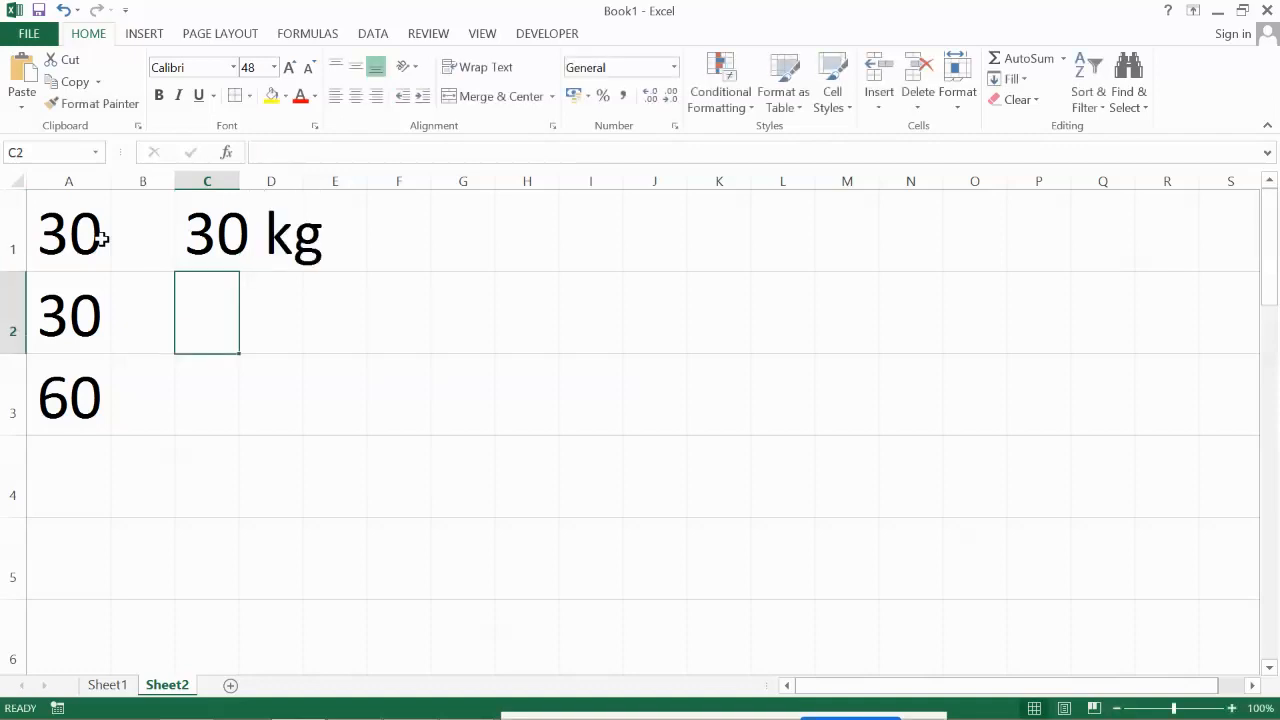
text(30 kg)
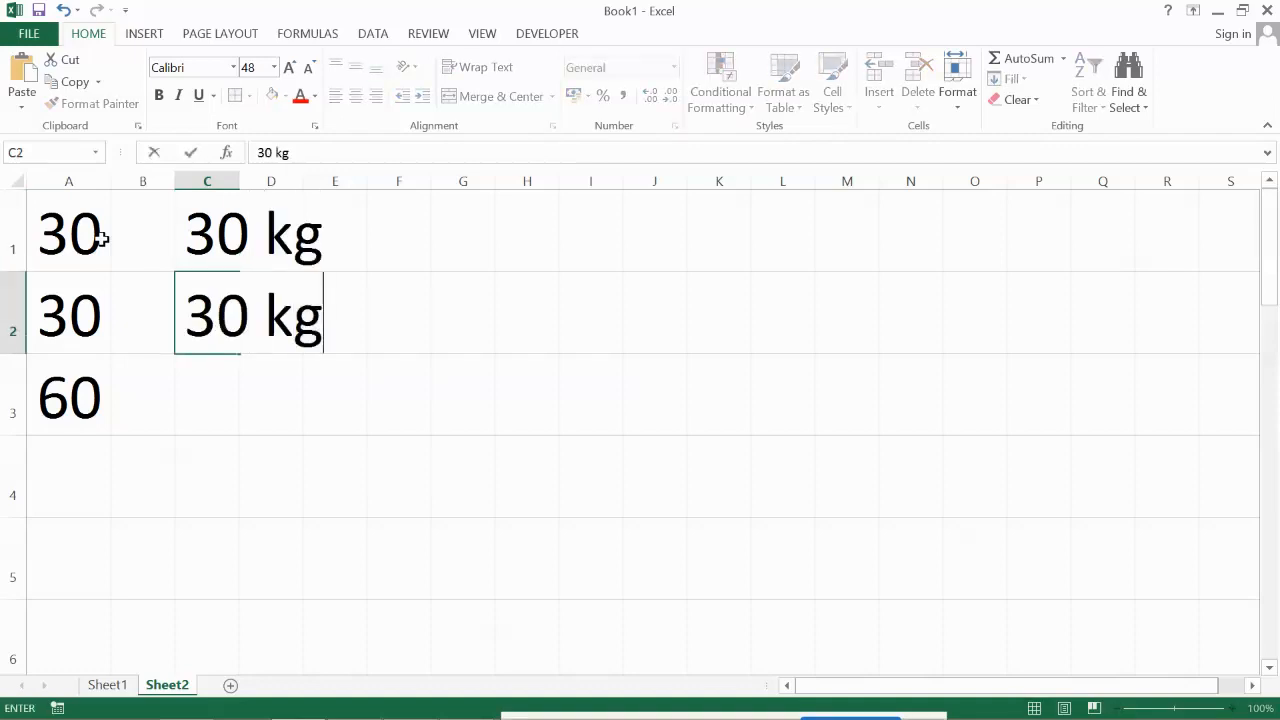
key(Return)
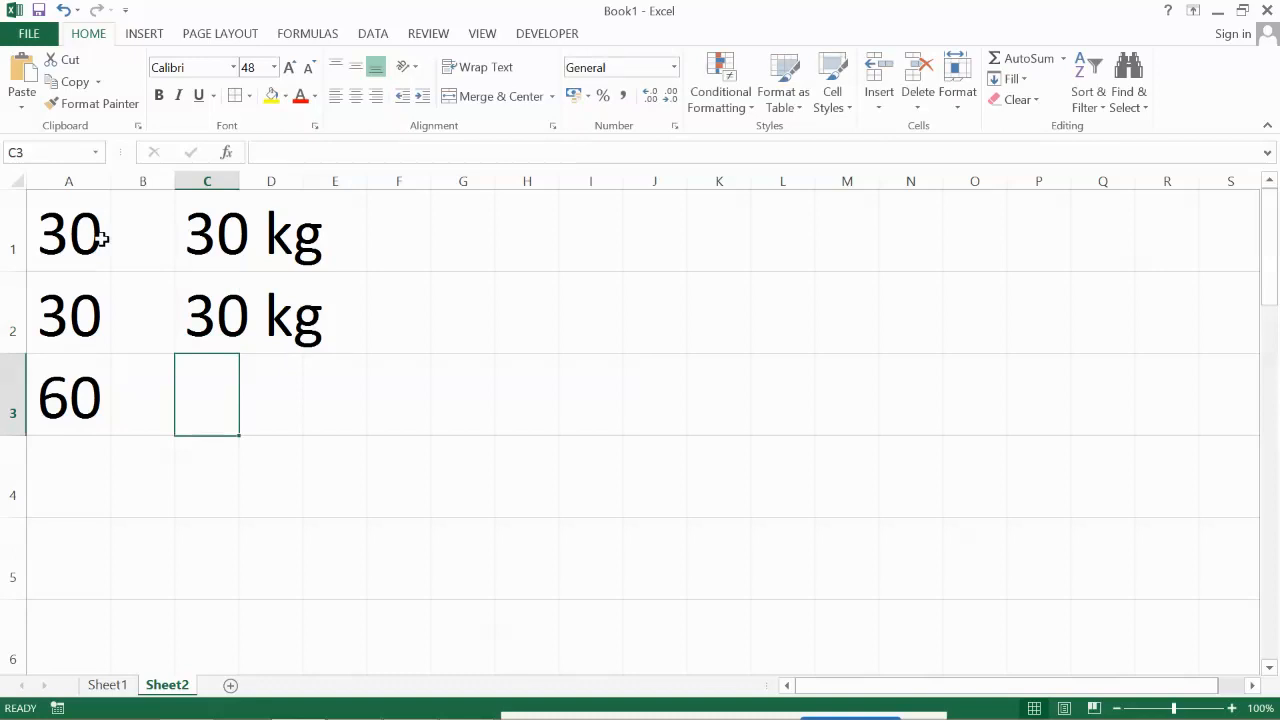
Try to add the two kg entries in cell C3 with the formula =c1+c2
text(=)
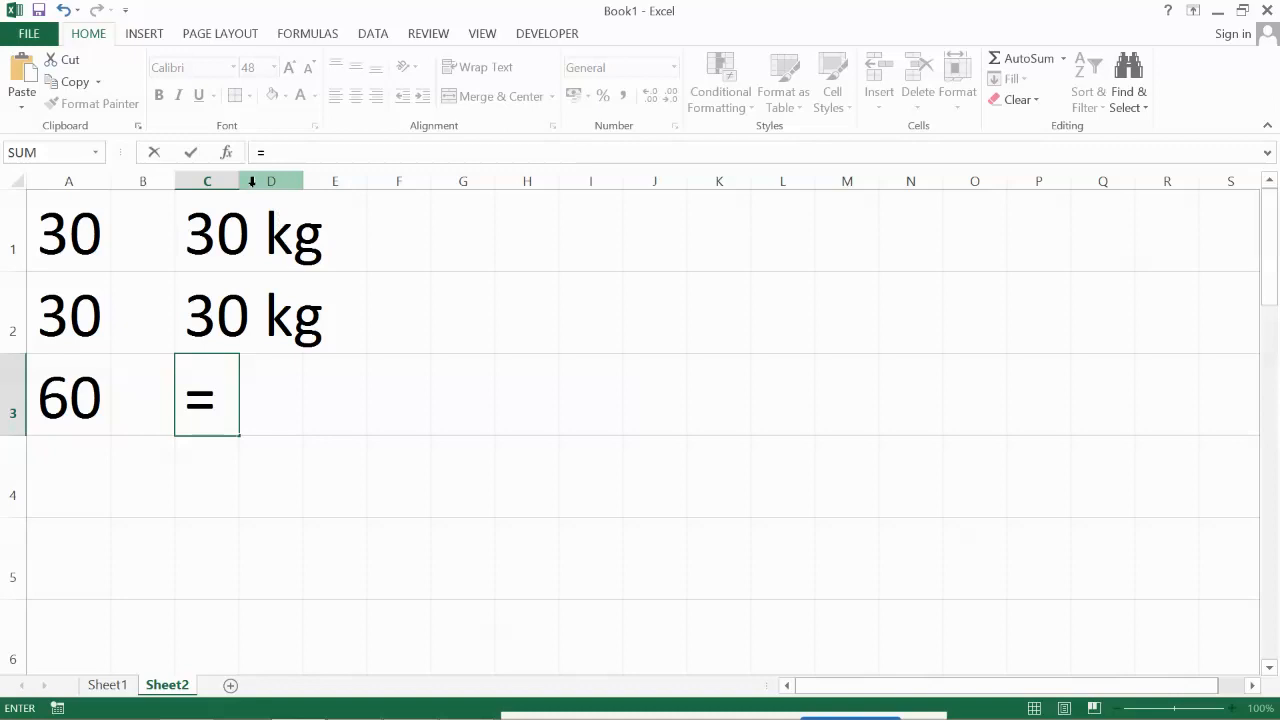
text(c1+)
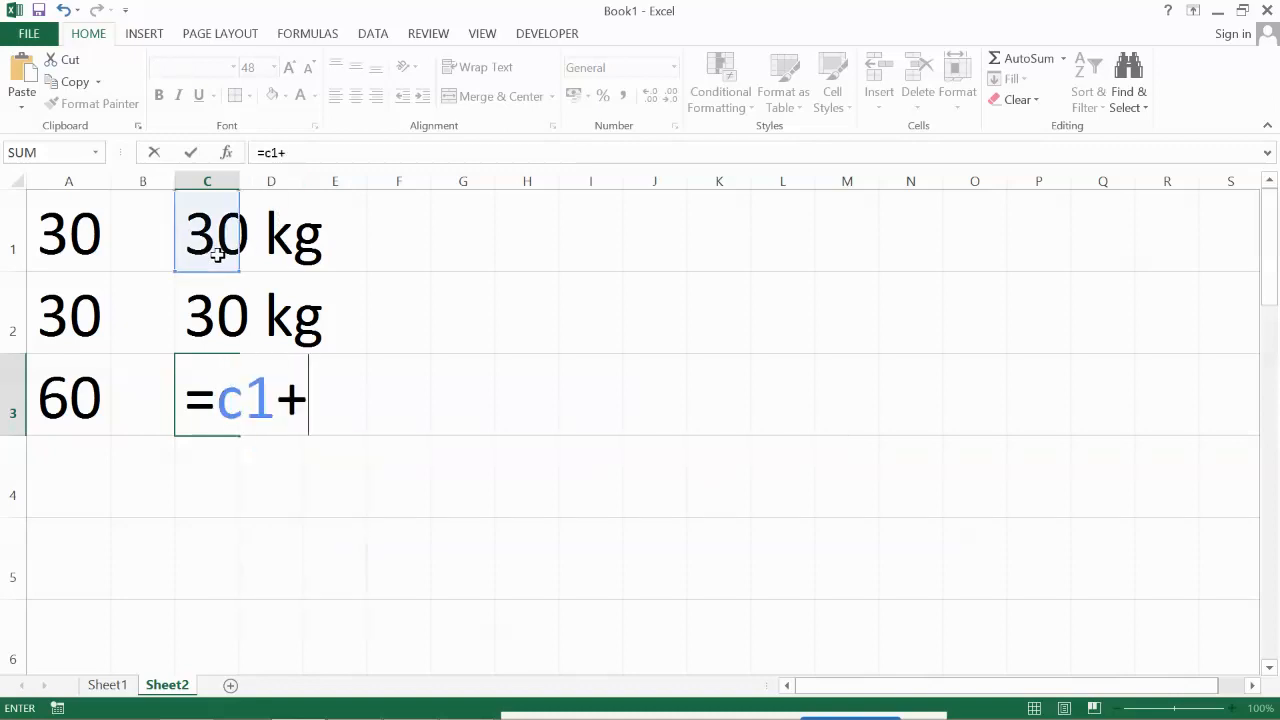
text(c2)
key(Return)
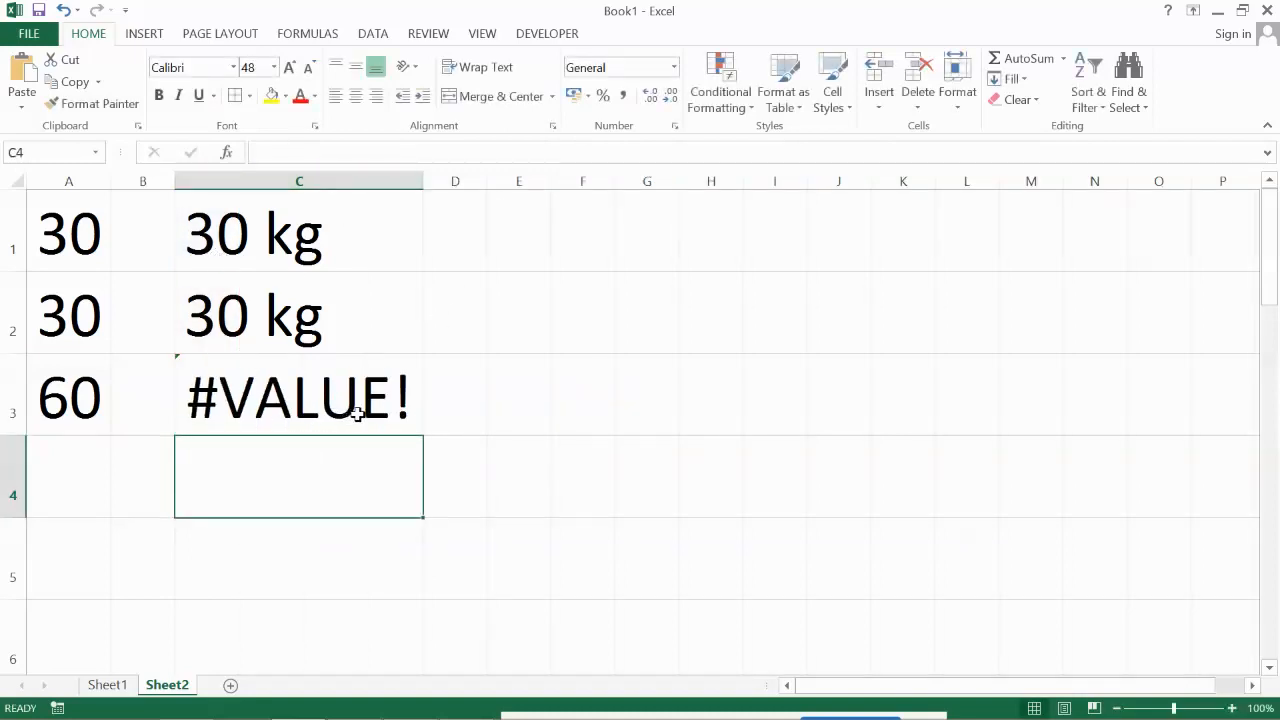
click(526, 232)
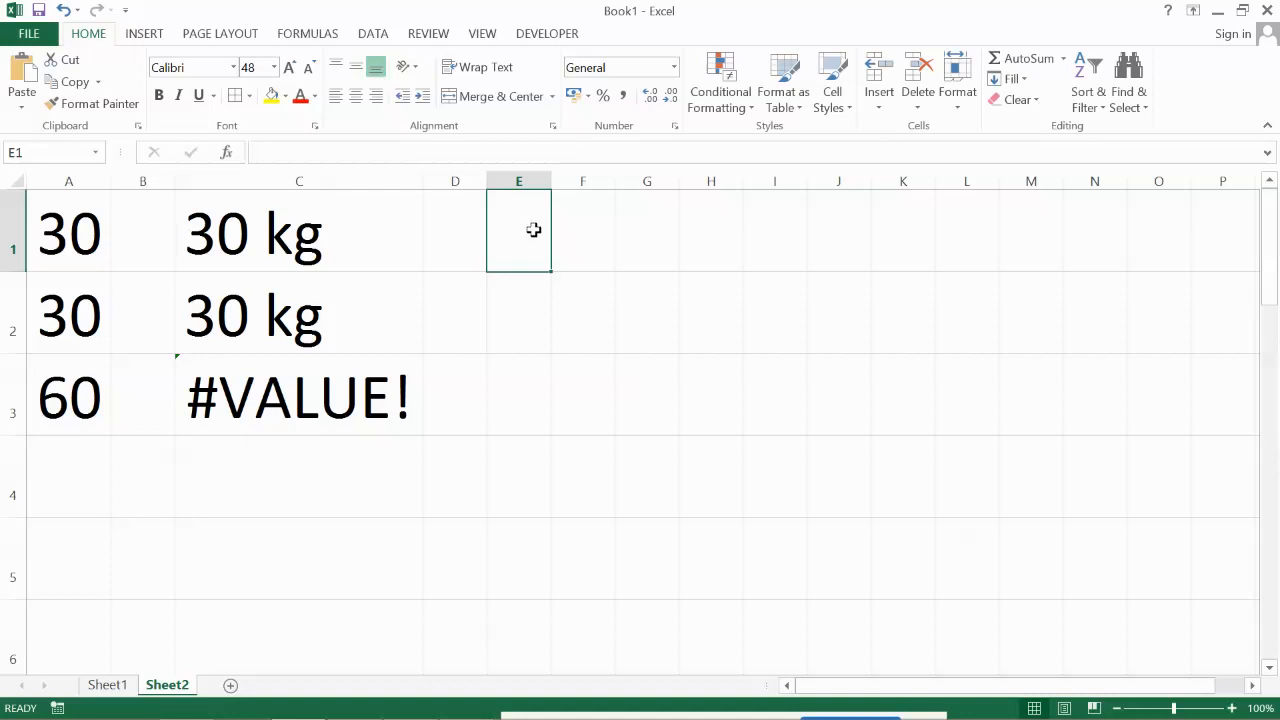
Change cell C1 to "40 kg" and cell A1 to 40
click(236, 236)
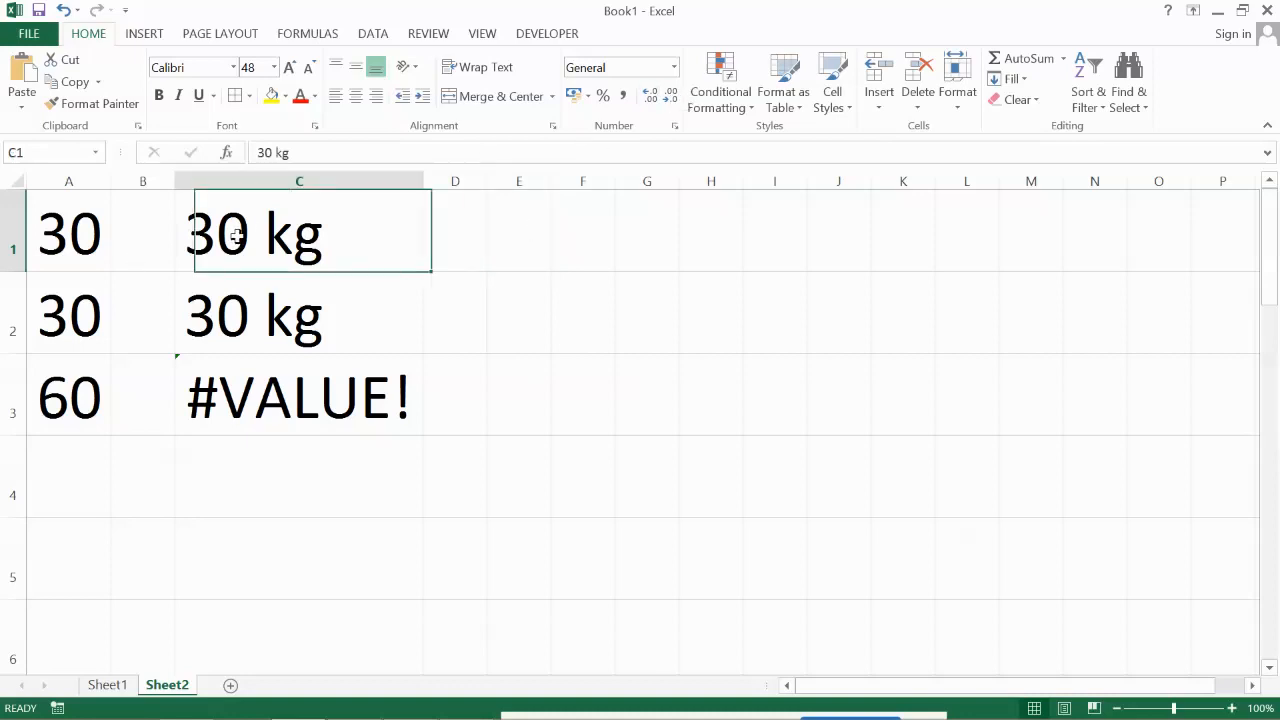
text(40 kg)
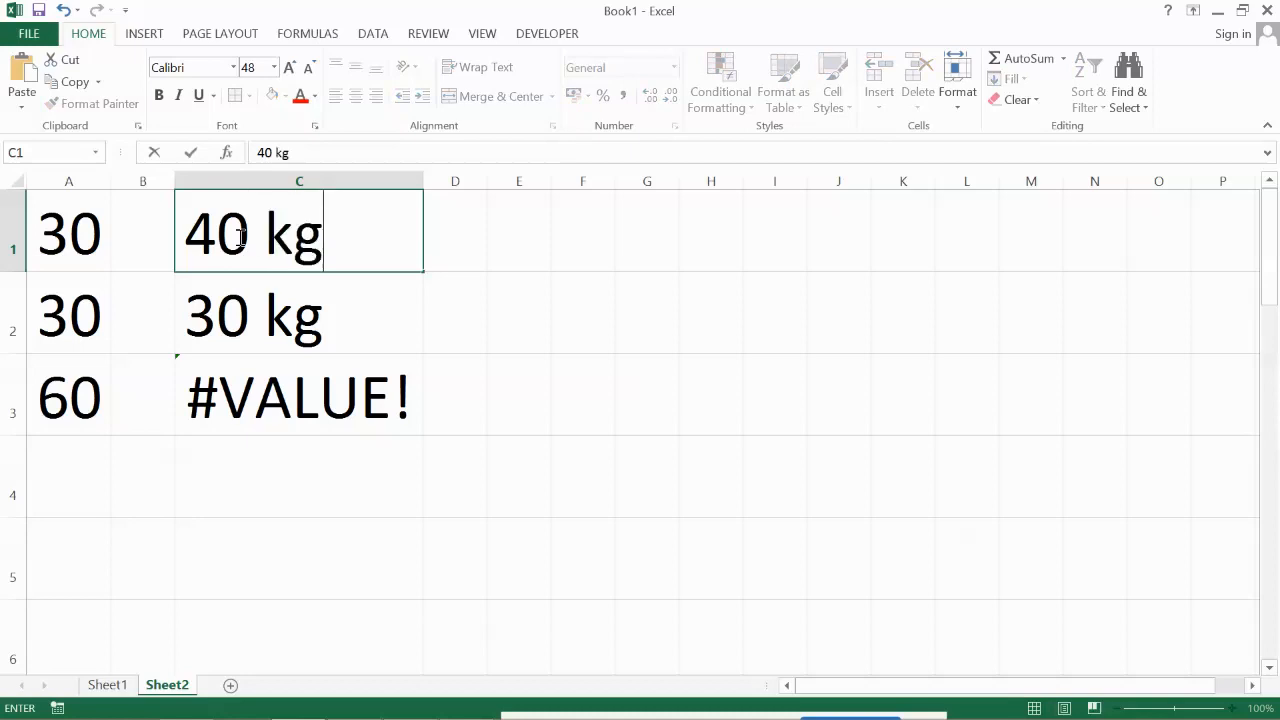
key(Return)
click(66, 244)
text(40)
key(Return)
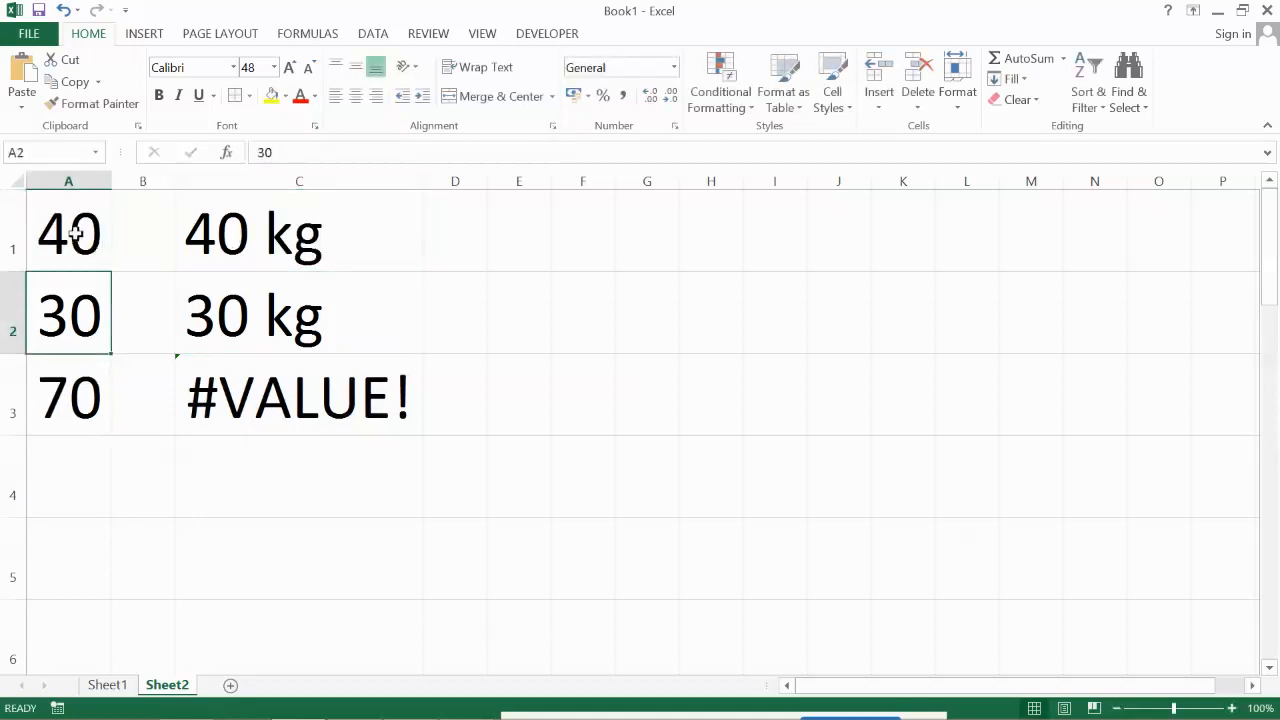
Apply the custom number format General" Kg" to cell E1 and fill it down through E3
click(523, 224)
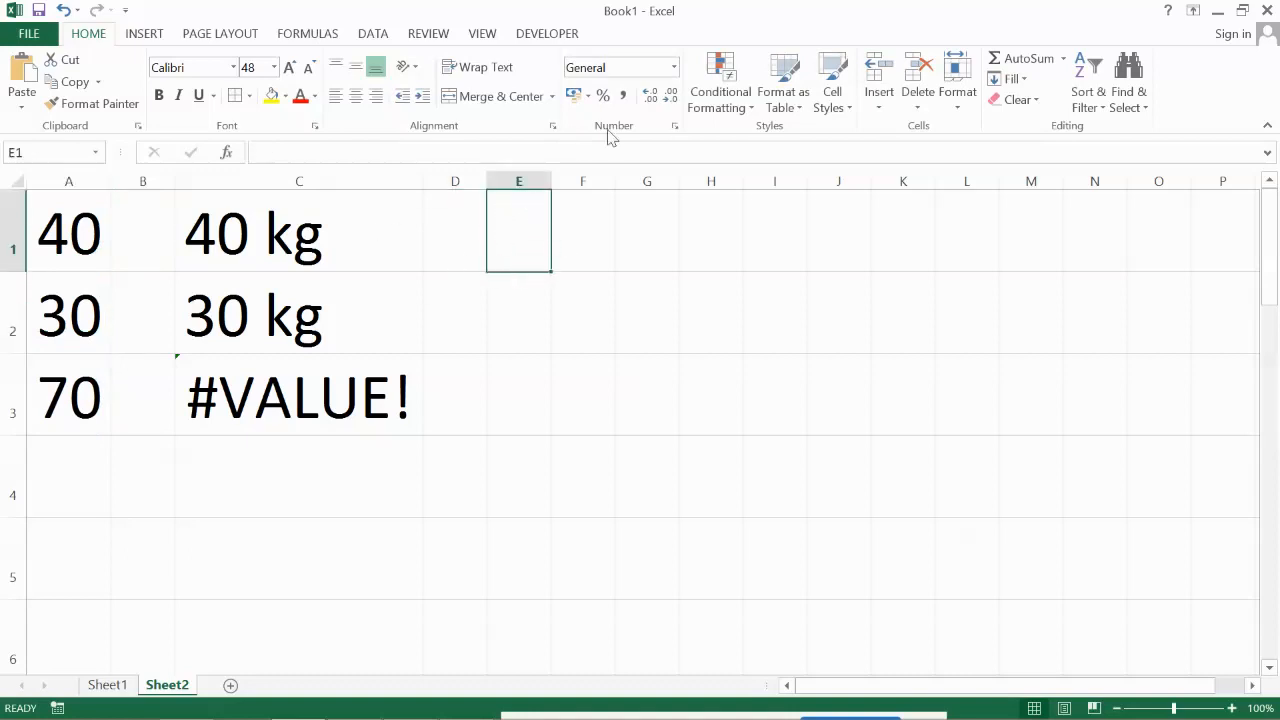
click(674, 67)
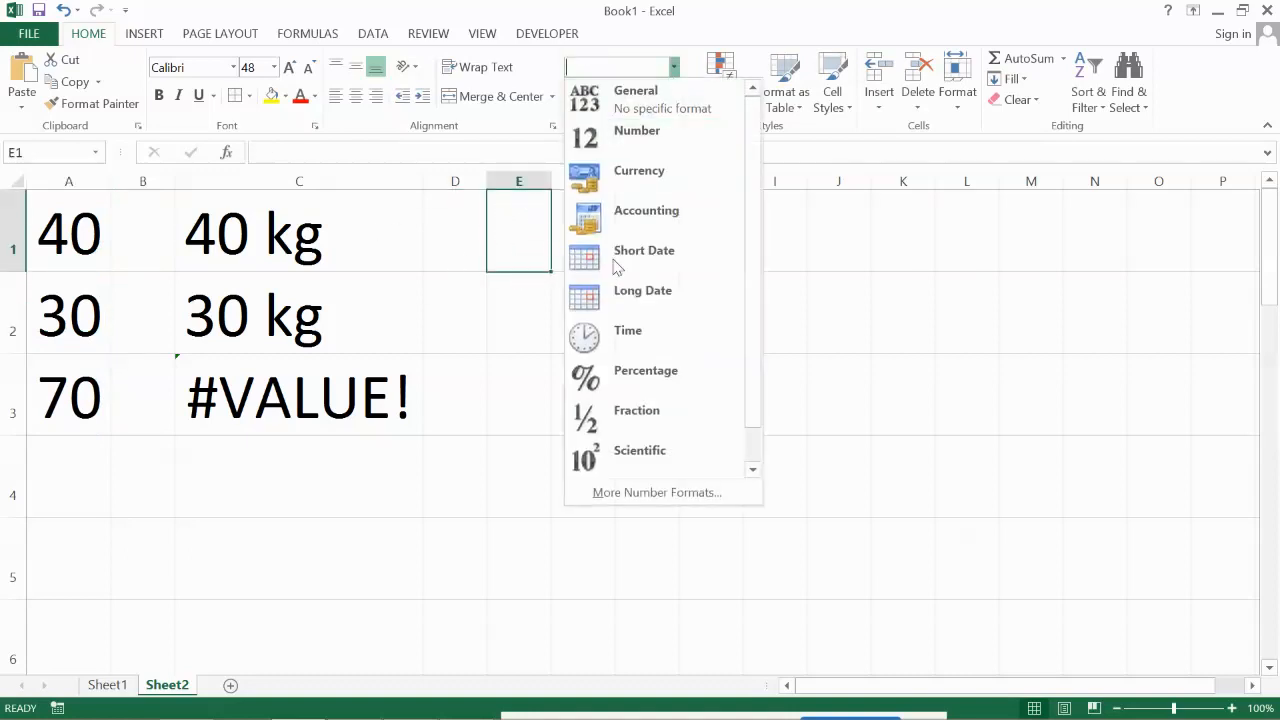
click(640, 494)
click(48, 441)
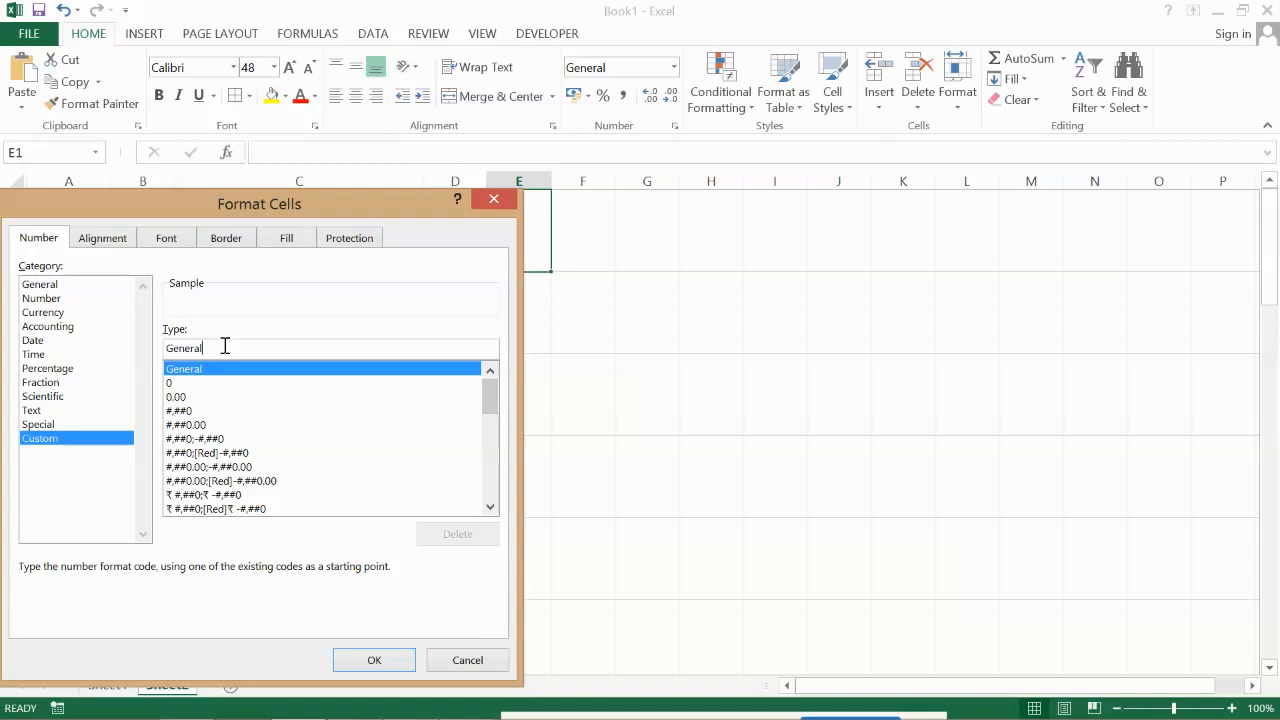
text(" Kg)
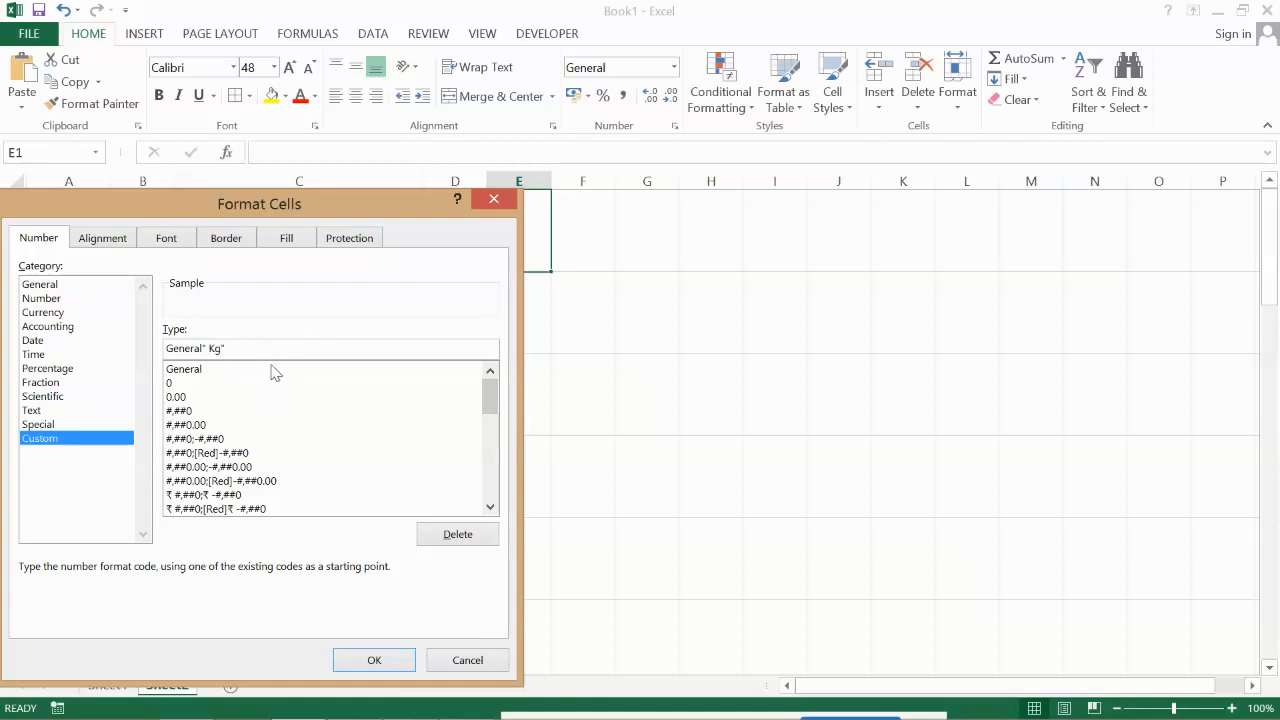
click(374, 660)
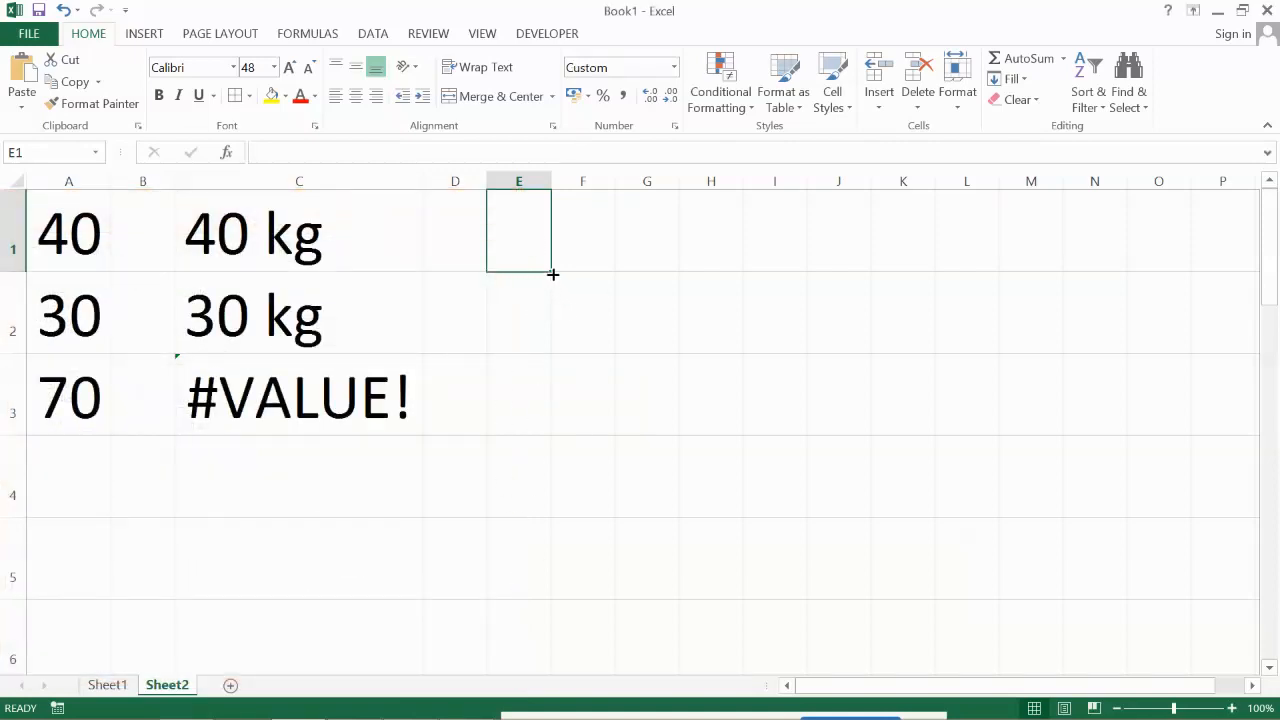
drag(553, 274, 555, 421)
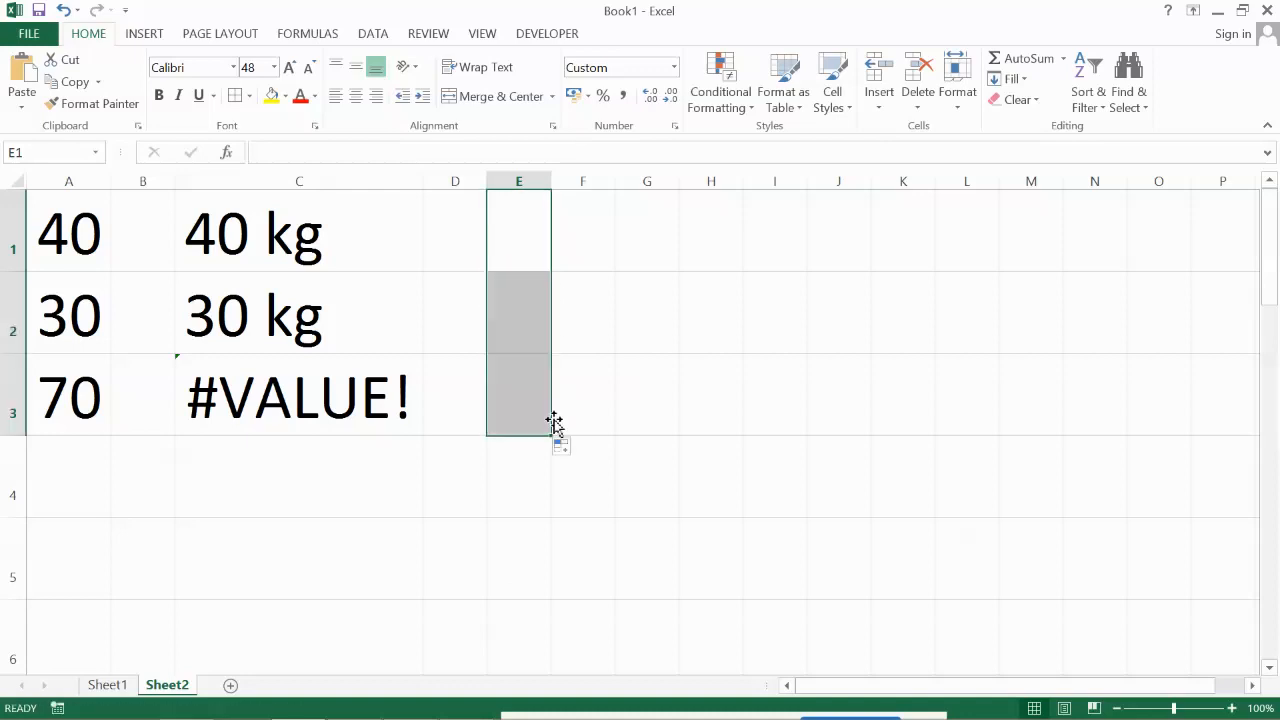
Enter 40 in E1 and 30 in E2, auto-fitting the width of column E to its contents
click(530, 224)
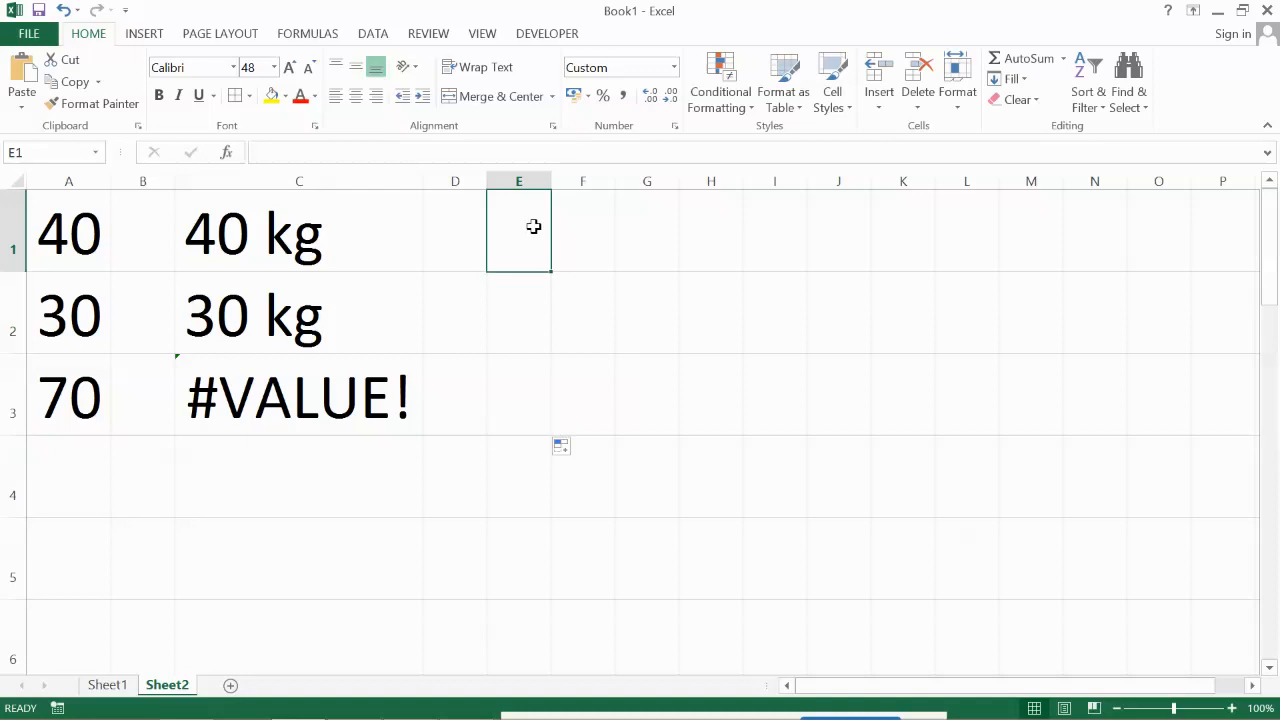
text(40)
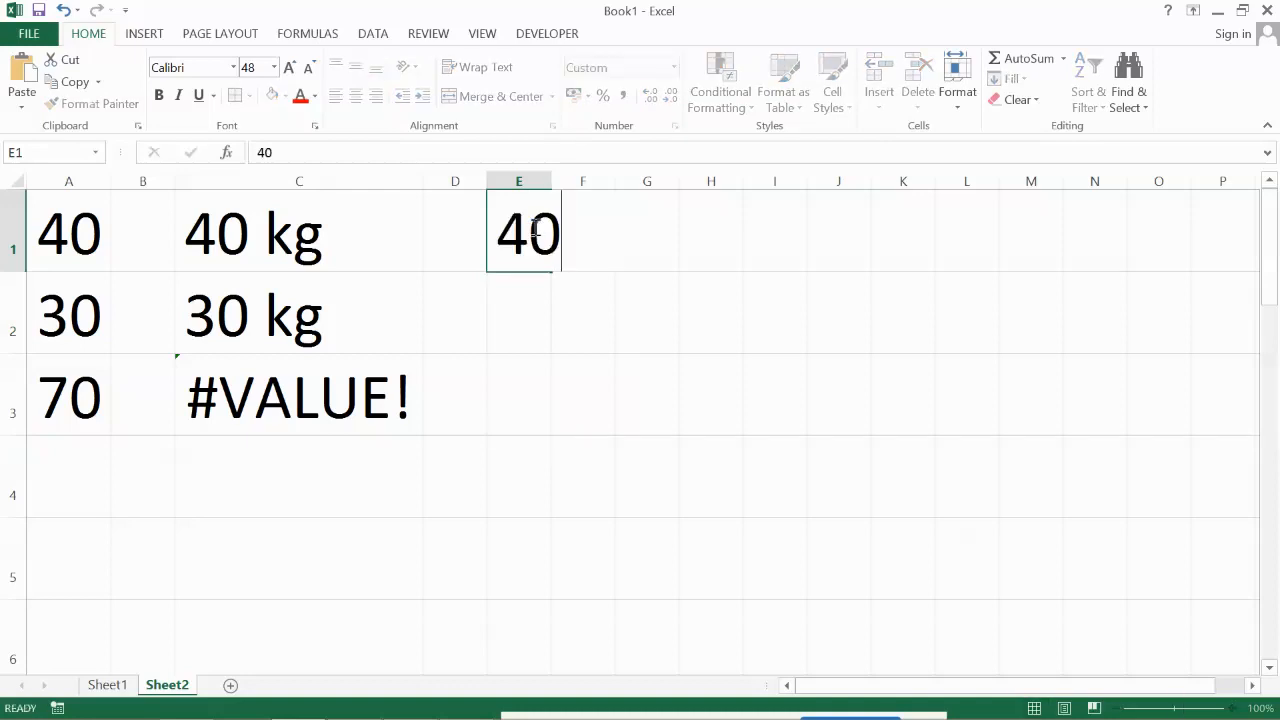
key(Return)
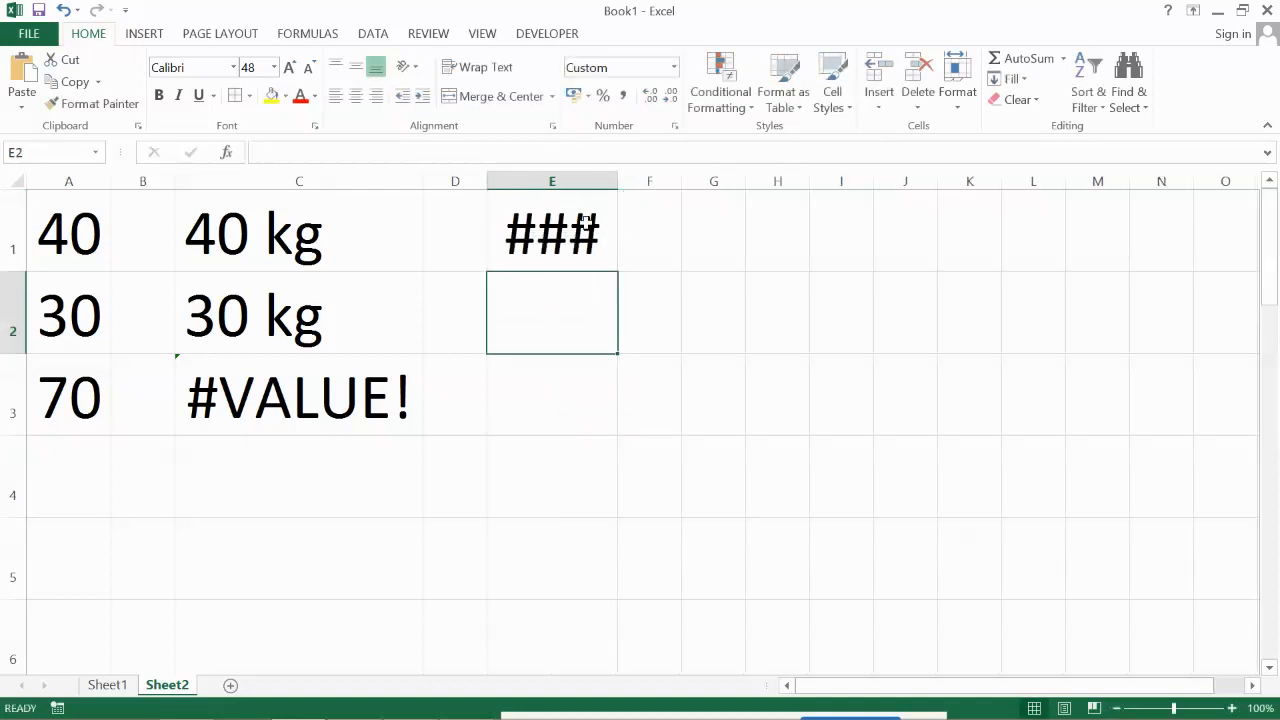
drag(620, 173, 620, 173)
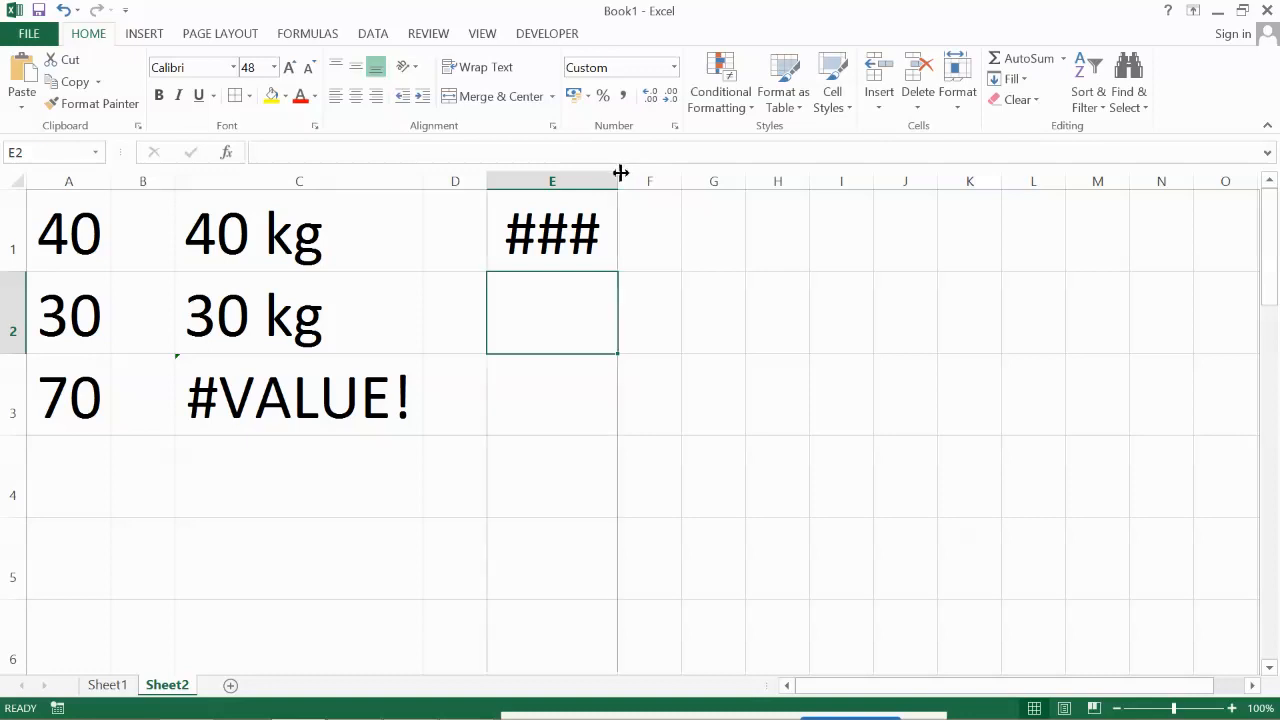
double_click(620, 173)
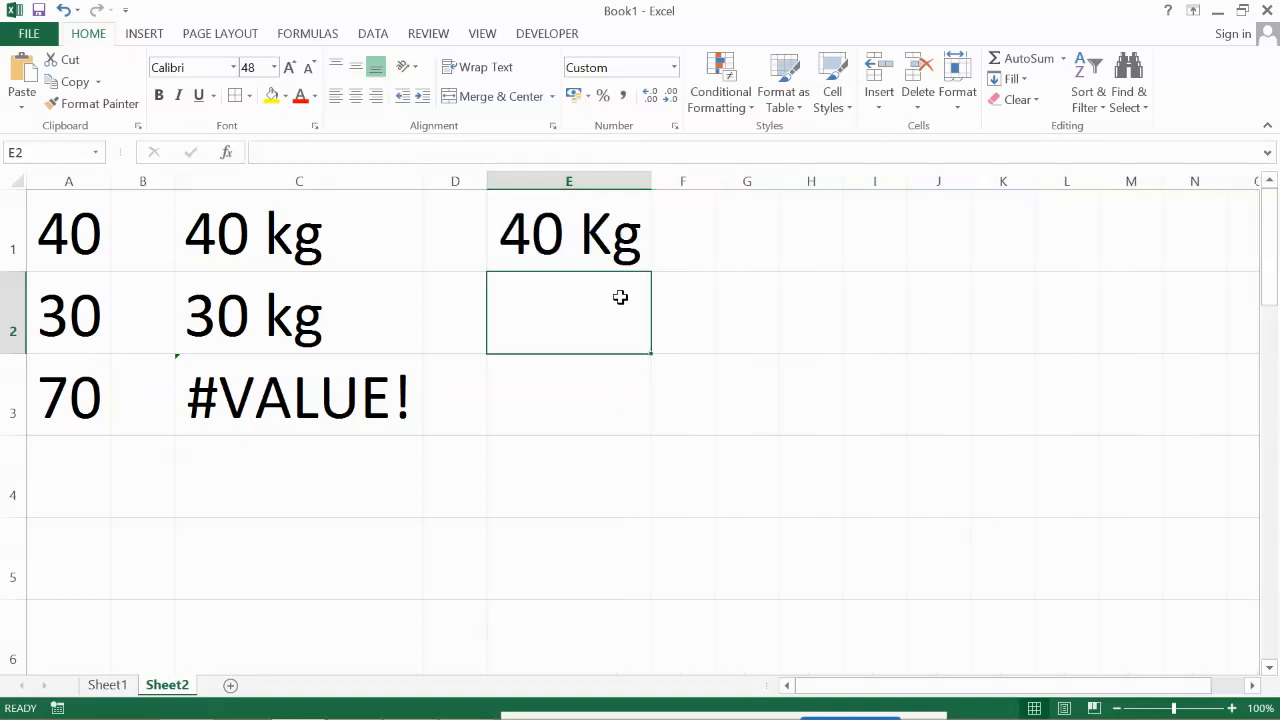
text(30)
key(Return)
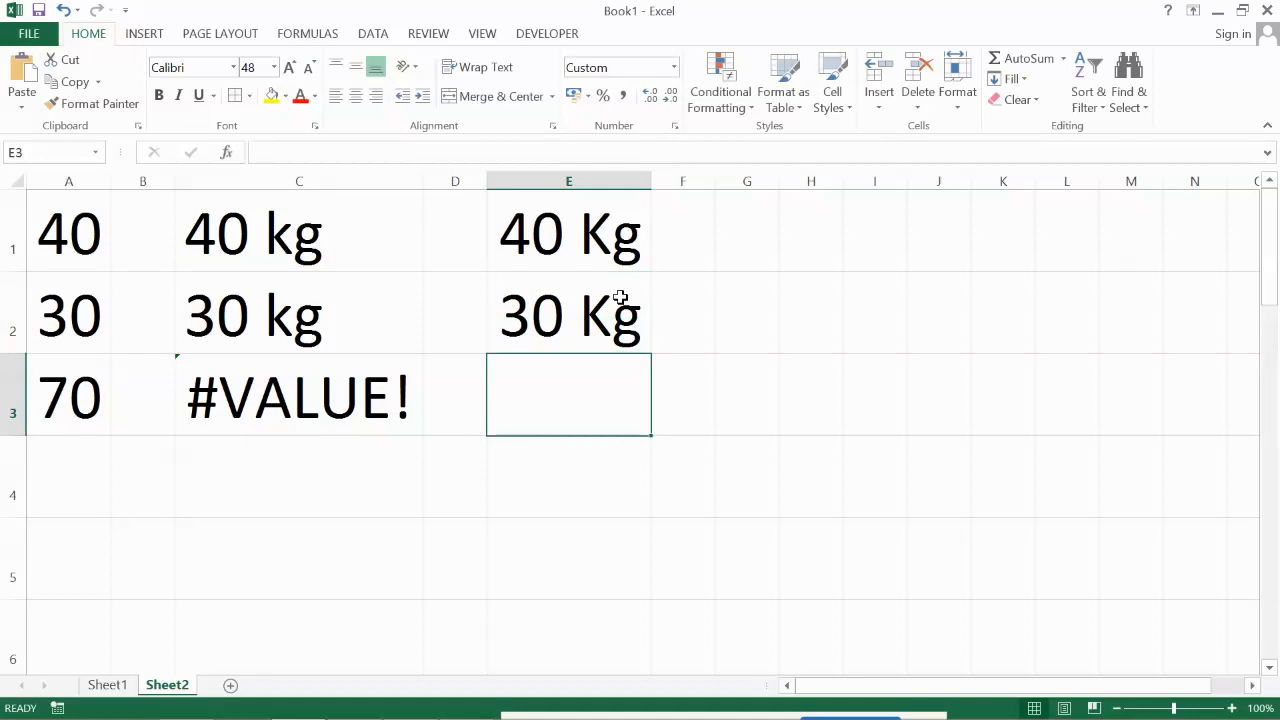
Add the two Kg-formatted values in cell E3 with the formula =e1+e2
text(=)
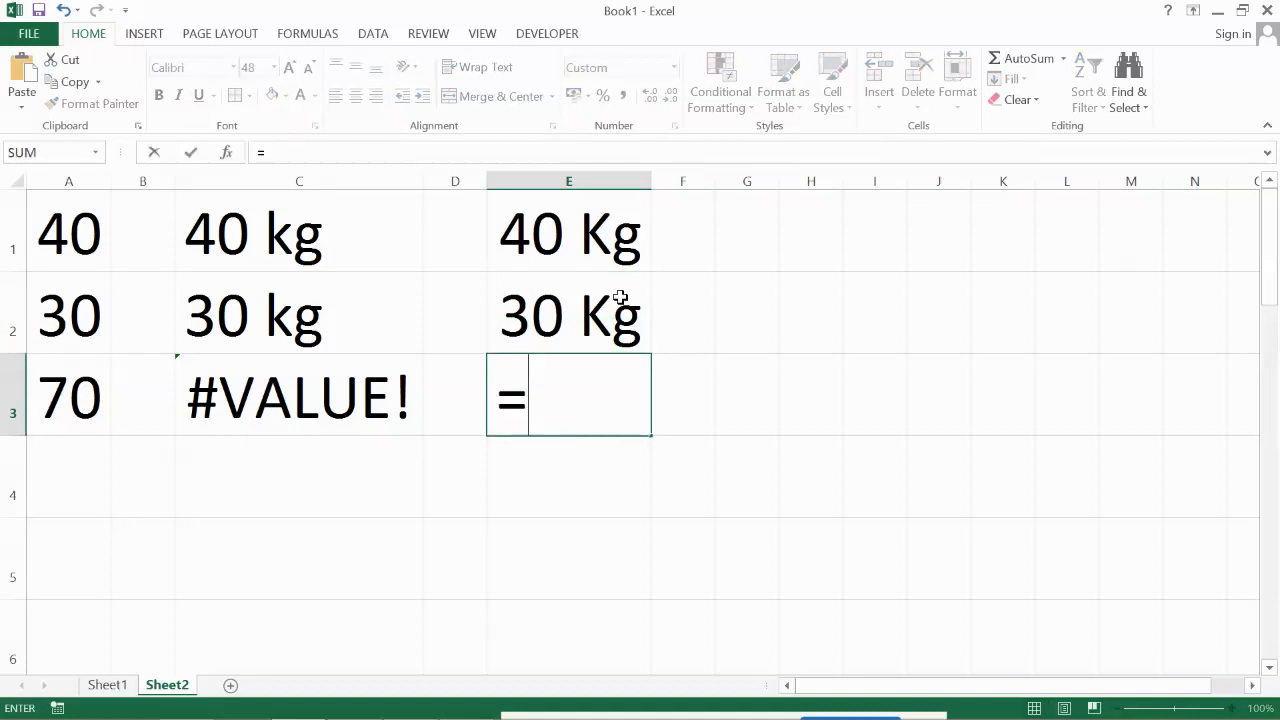
text(e1)
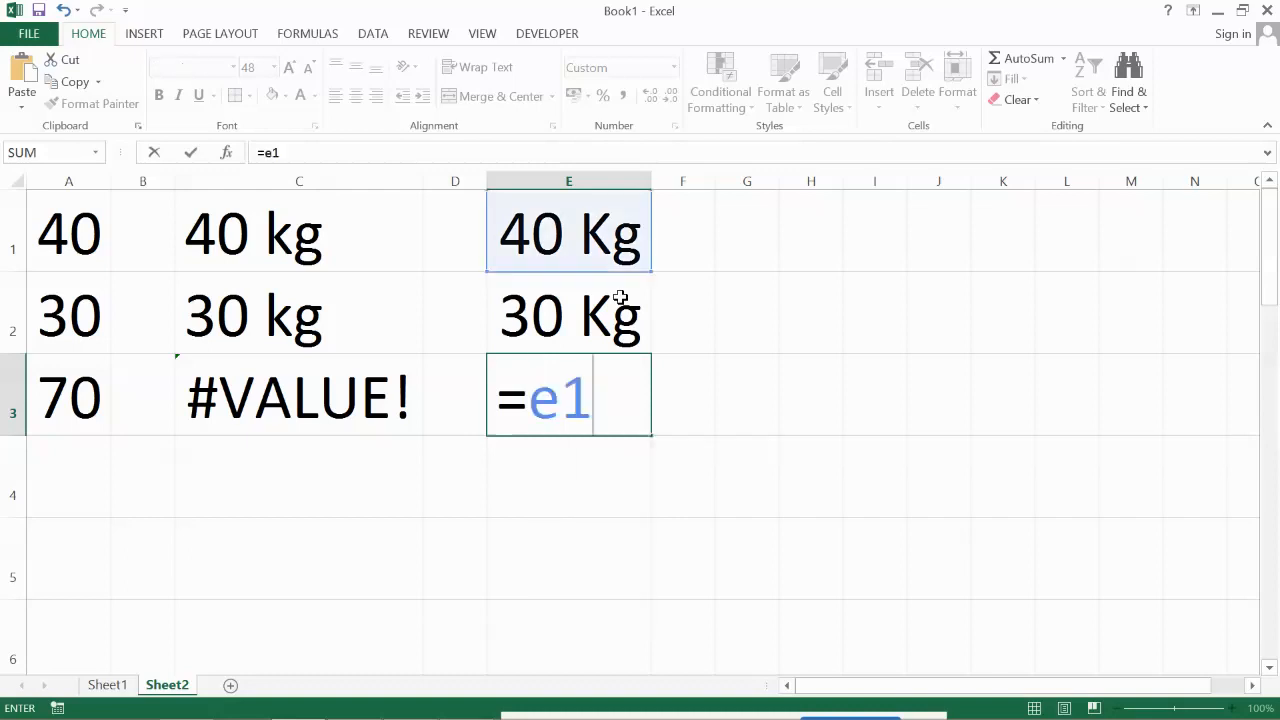
text(+e2)
key(Return)
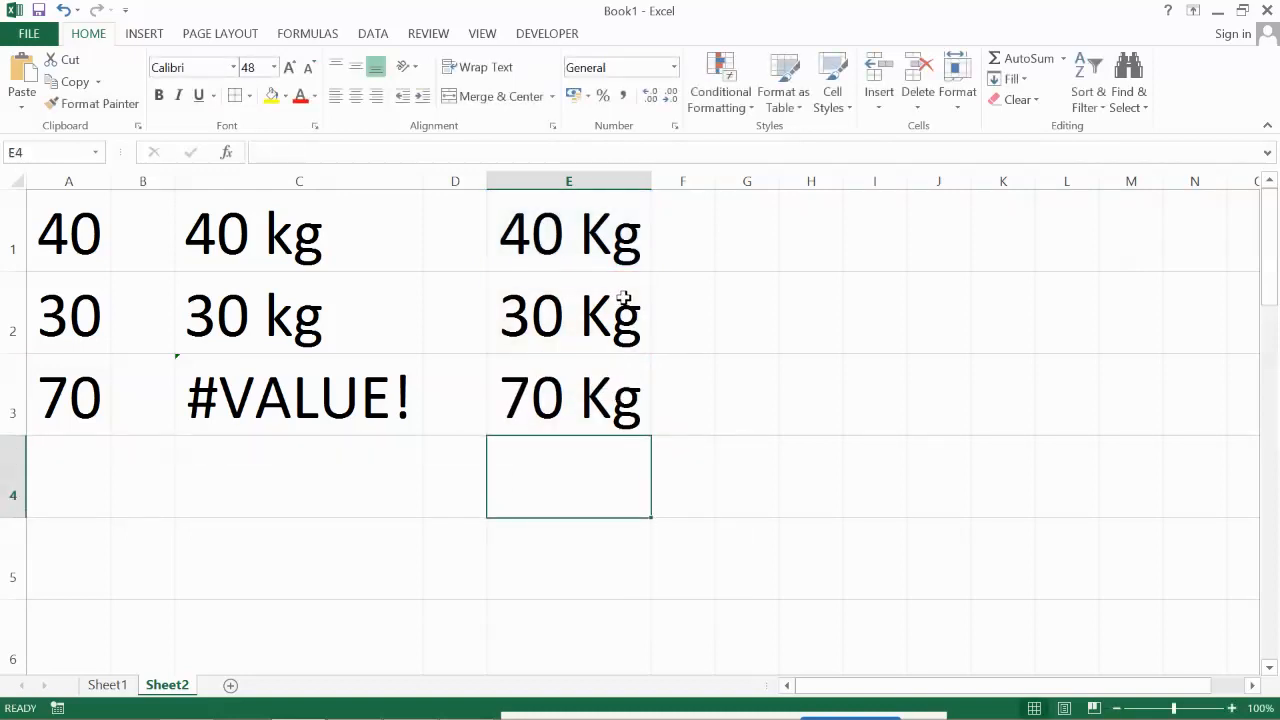
Change cell E1 to 50 and cell E2 to 40
click(303, 250)
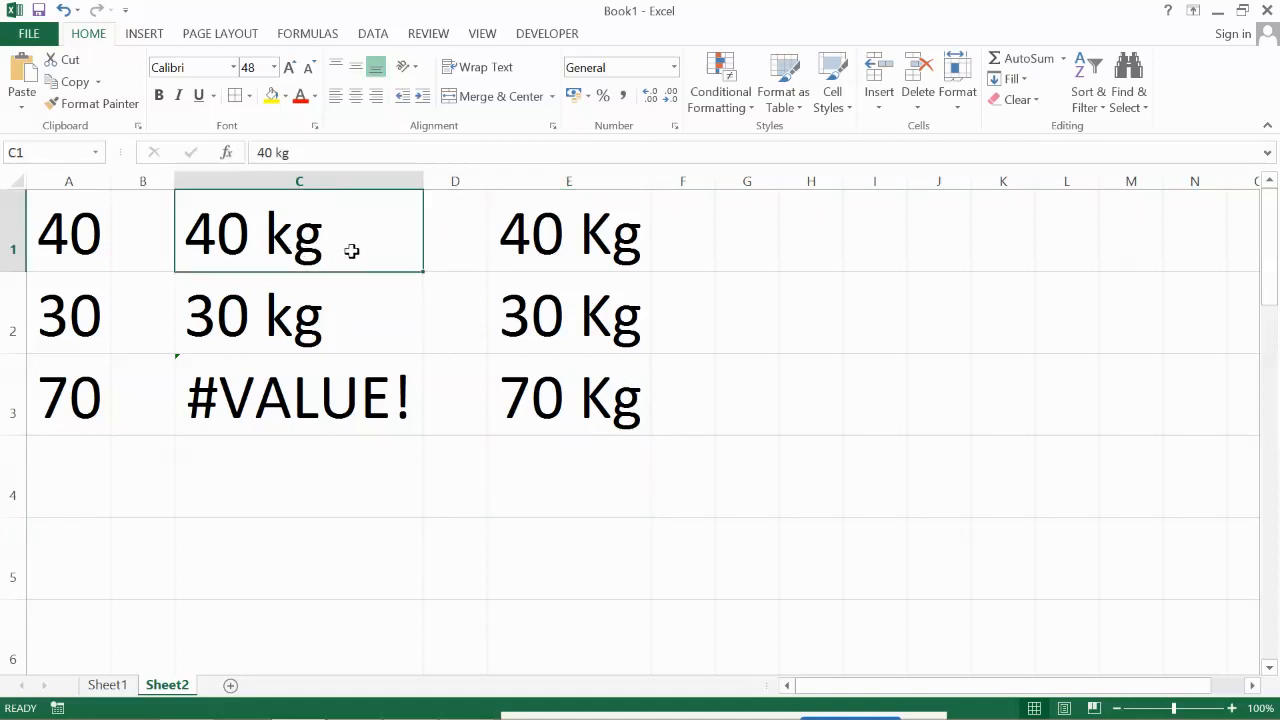
click(541, 239)
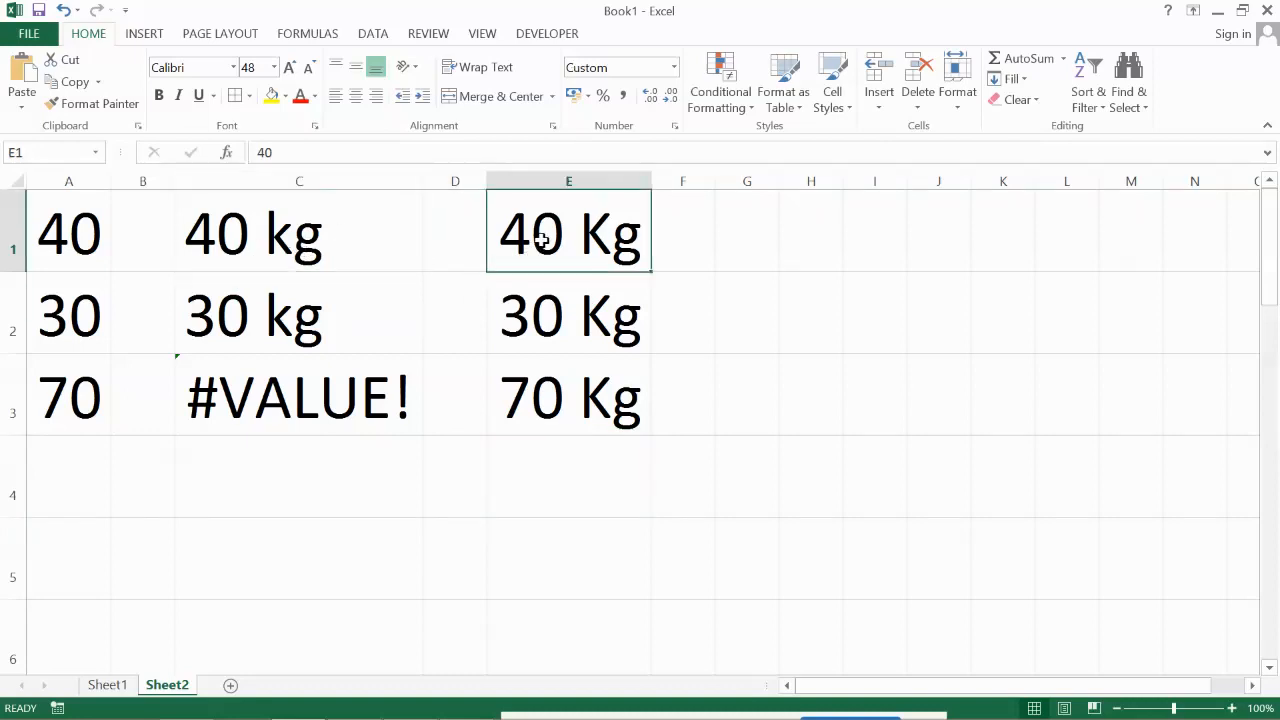
text(50)
key(Return)
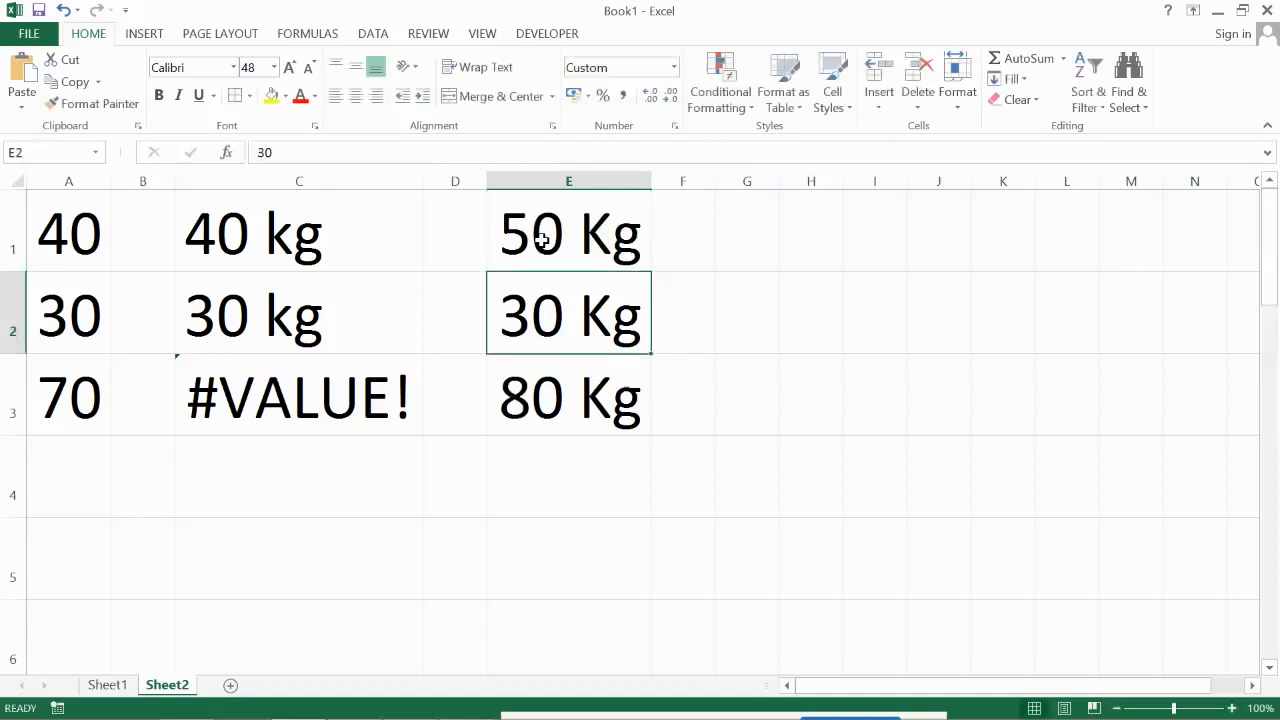
key(Up)
key(Down)
text(40)
key(Return)
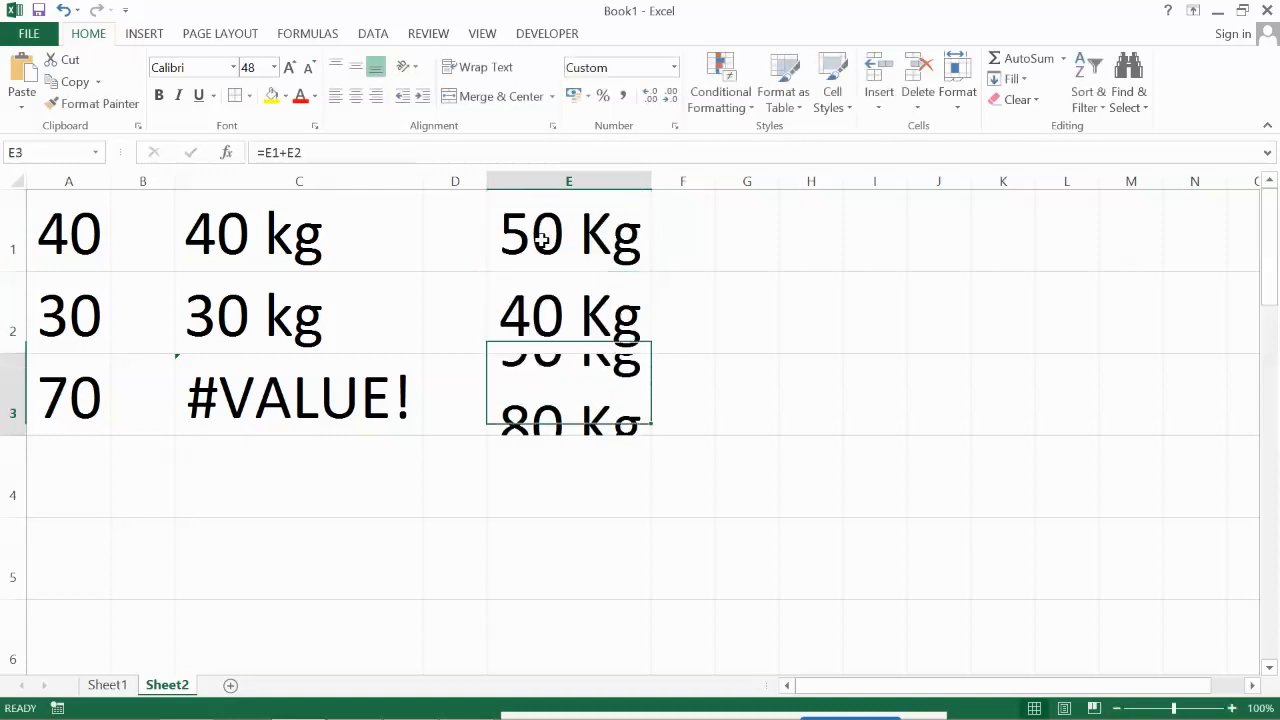
key(Up)
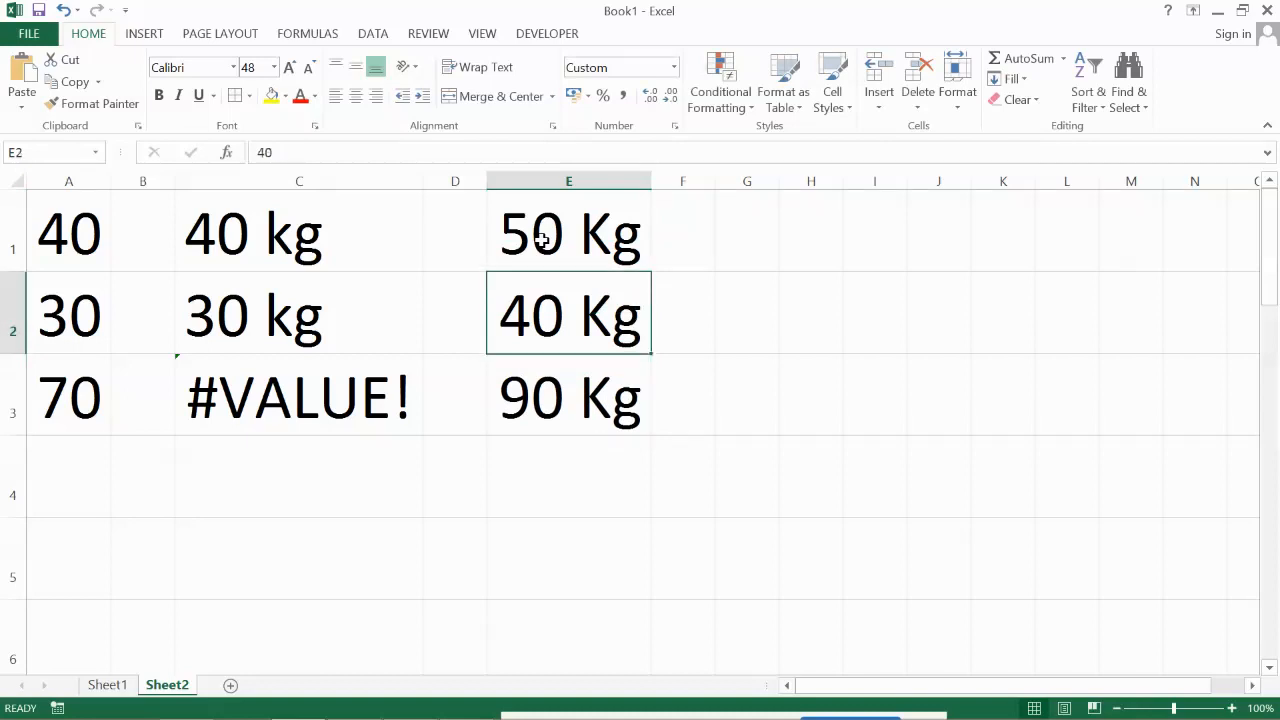
Apply the custom number format General" Pcs." to cell G1 and fill it down through G5
key(Right)
key(Right)
key(Up)
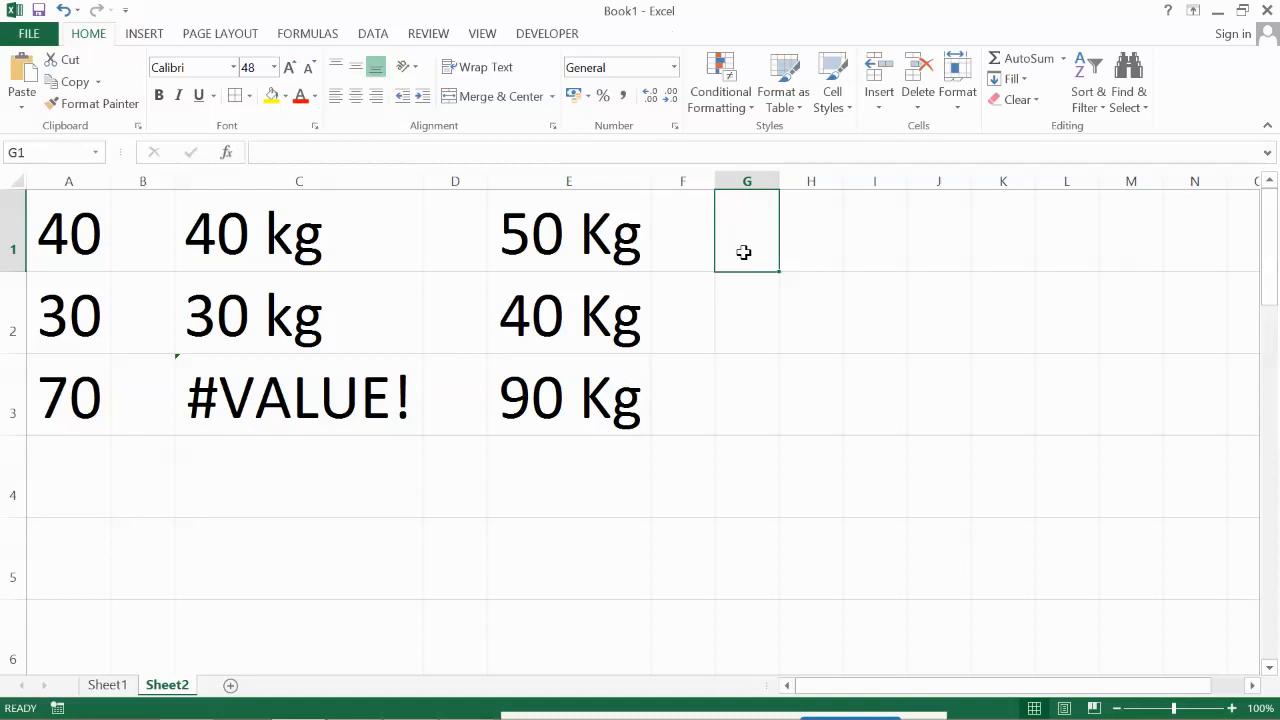
click(676, 67)
click(655, 496)
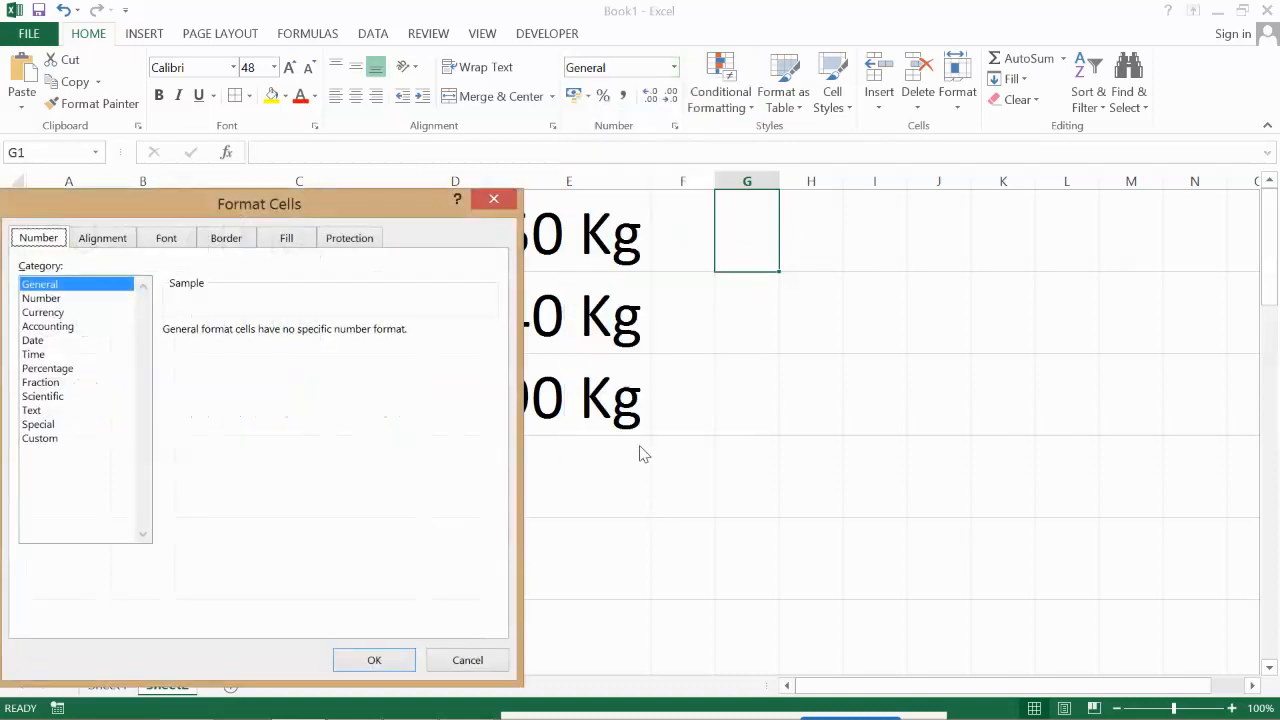
click(42, 440)
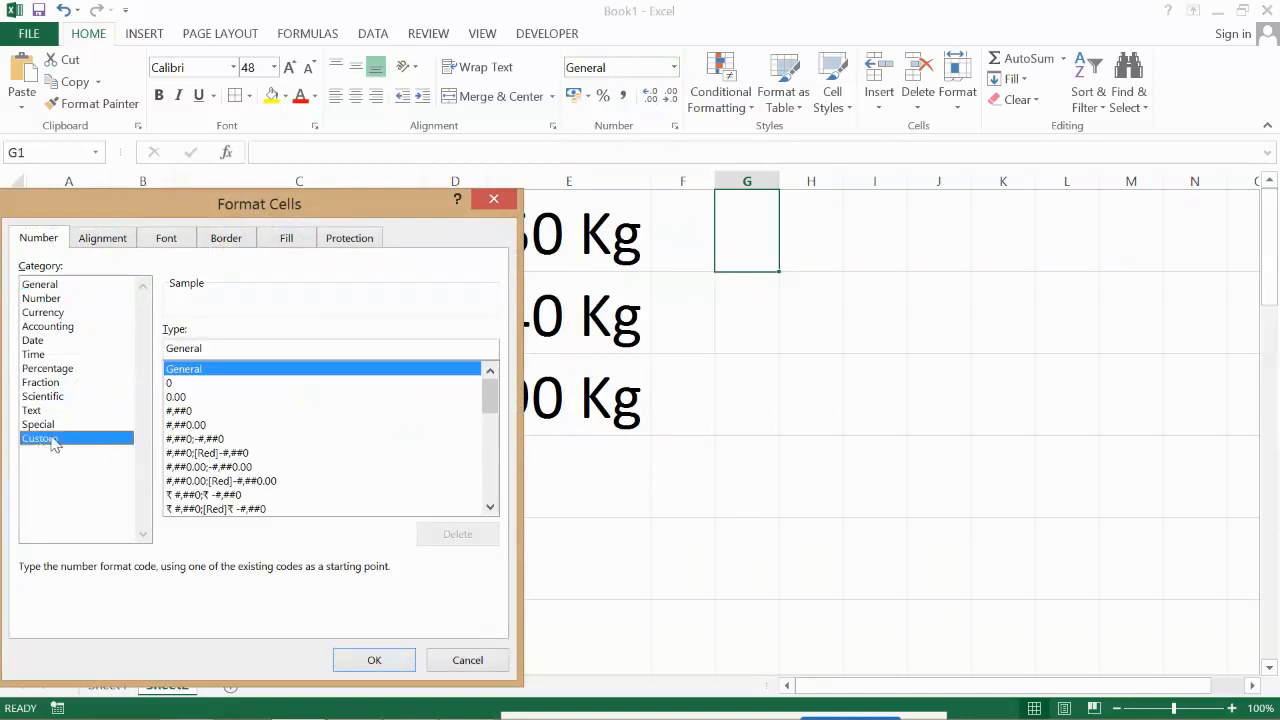
click(234, 345)
text(" Pcs.)
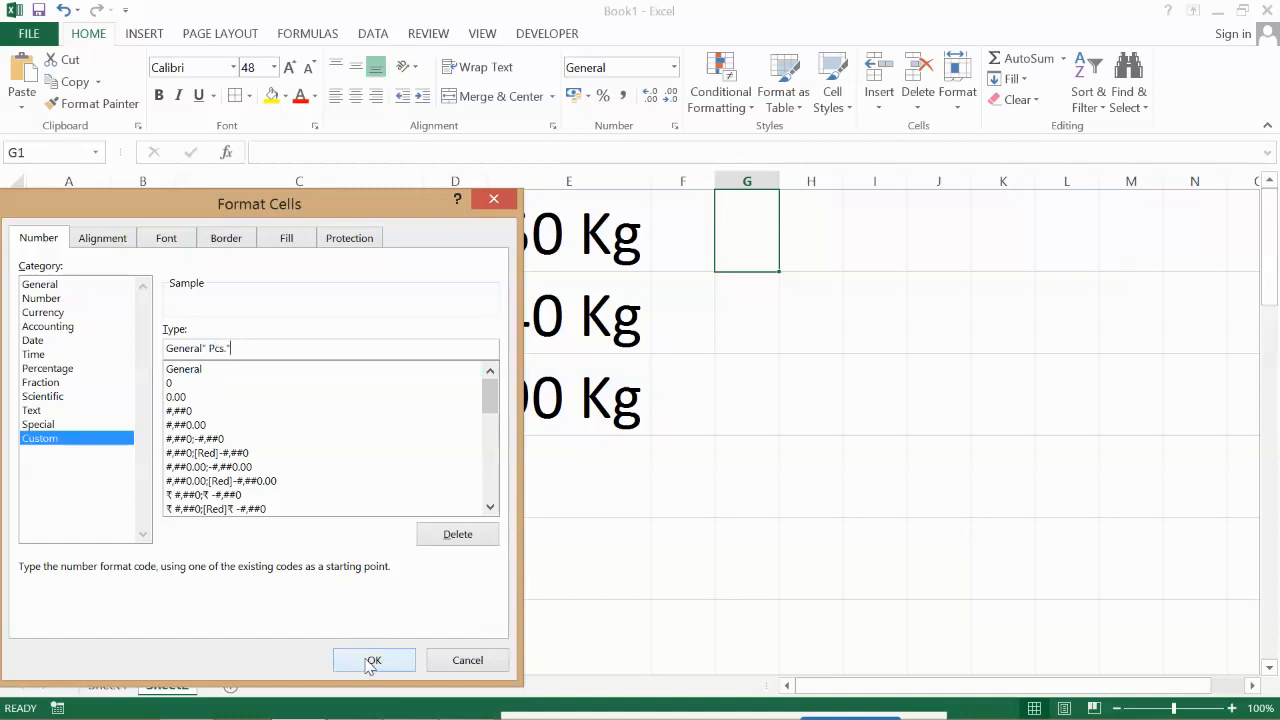
click(370, 659)
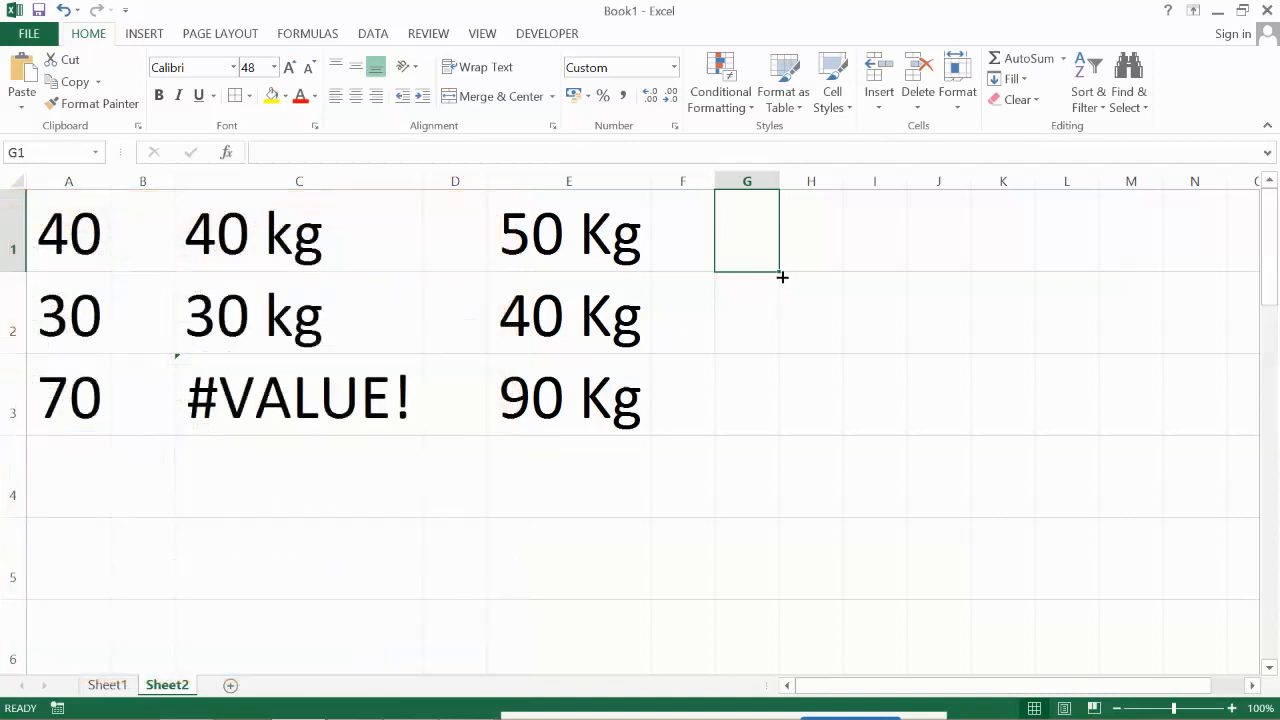
drag(782, 275, 780, 572)
Enter 5, 6 and 4 in cells G1, G2 and G3
click(750, 241)
text(5)
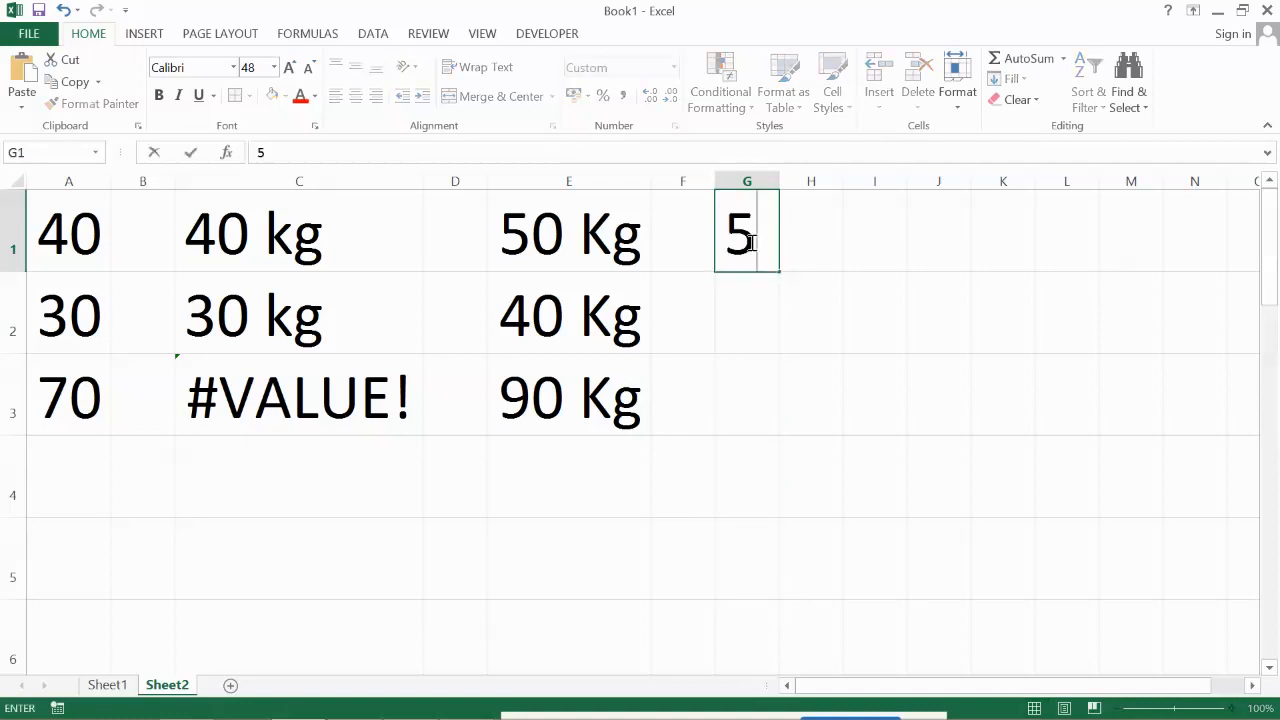
key(Return)
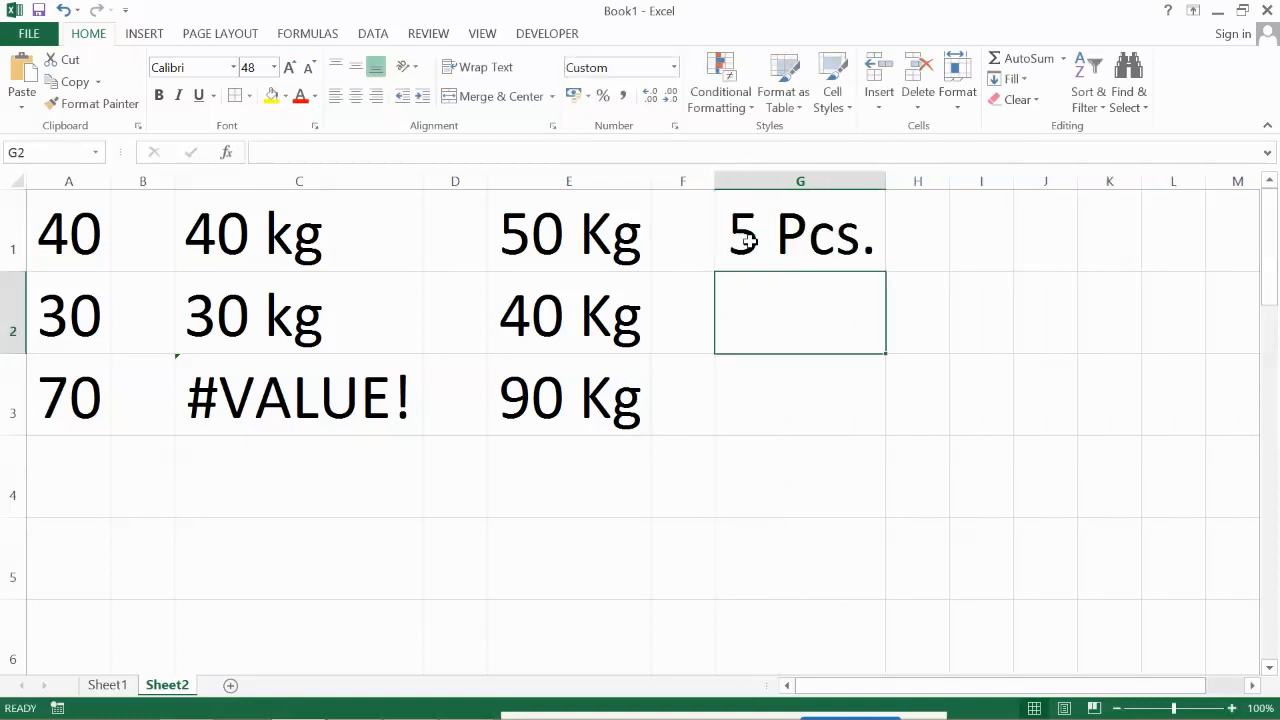
text(6)
key(Return)
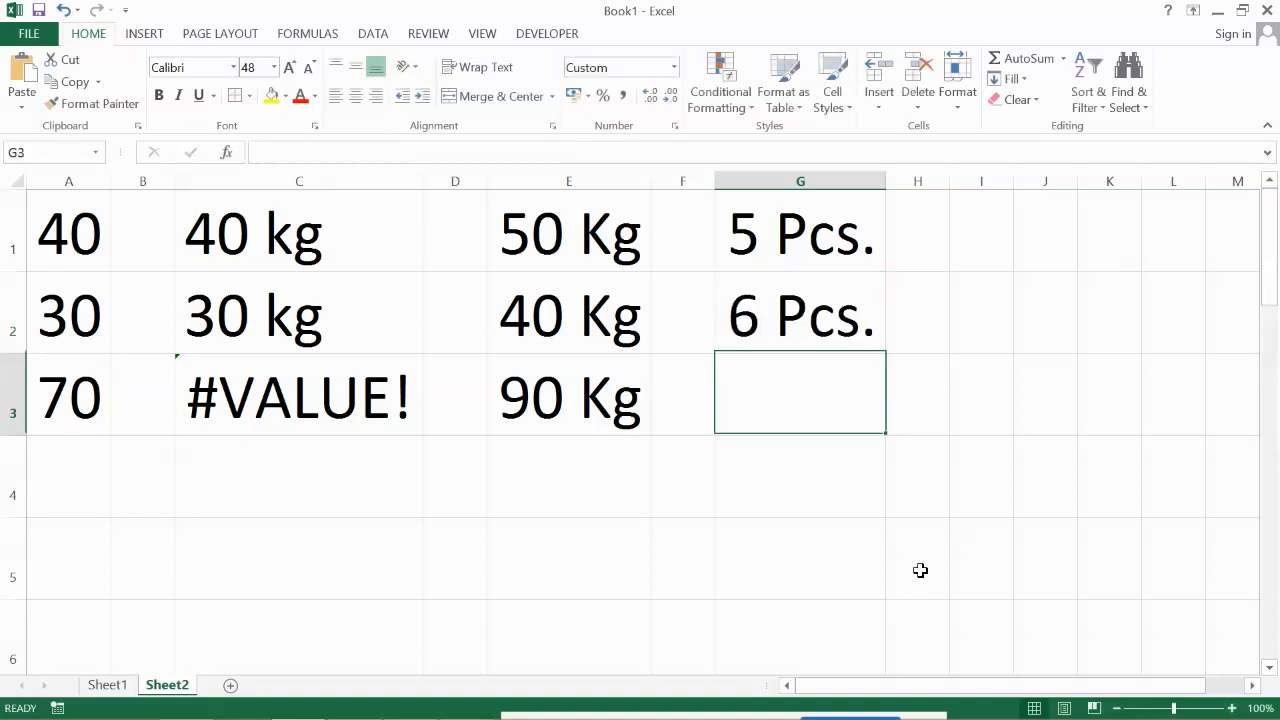
text(4)
key(Return)
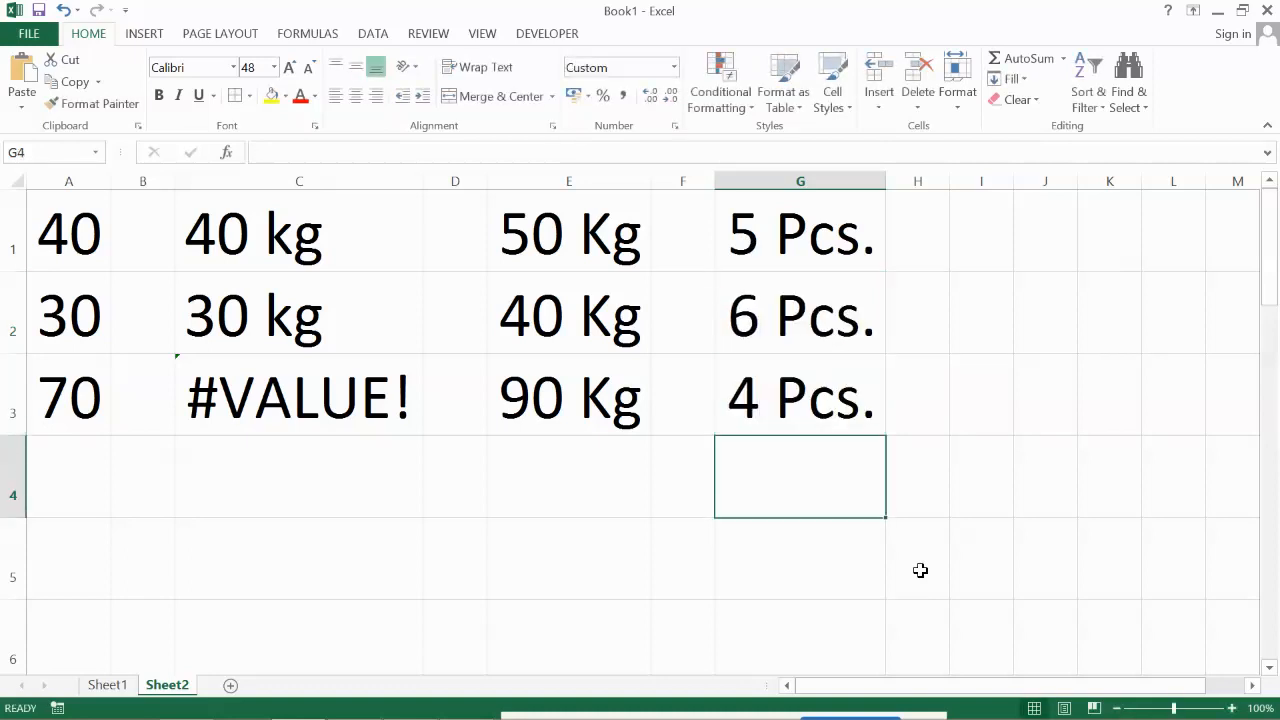
Total the pieces in cell G4 with the formula =sum(g1:g3)
text(=s)
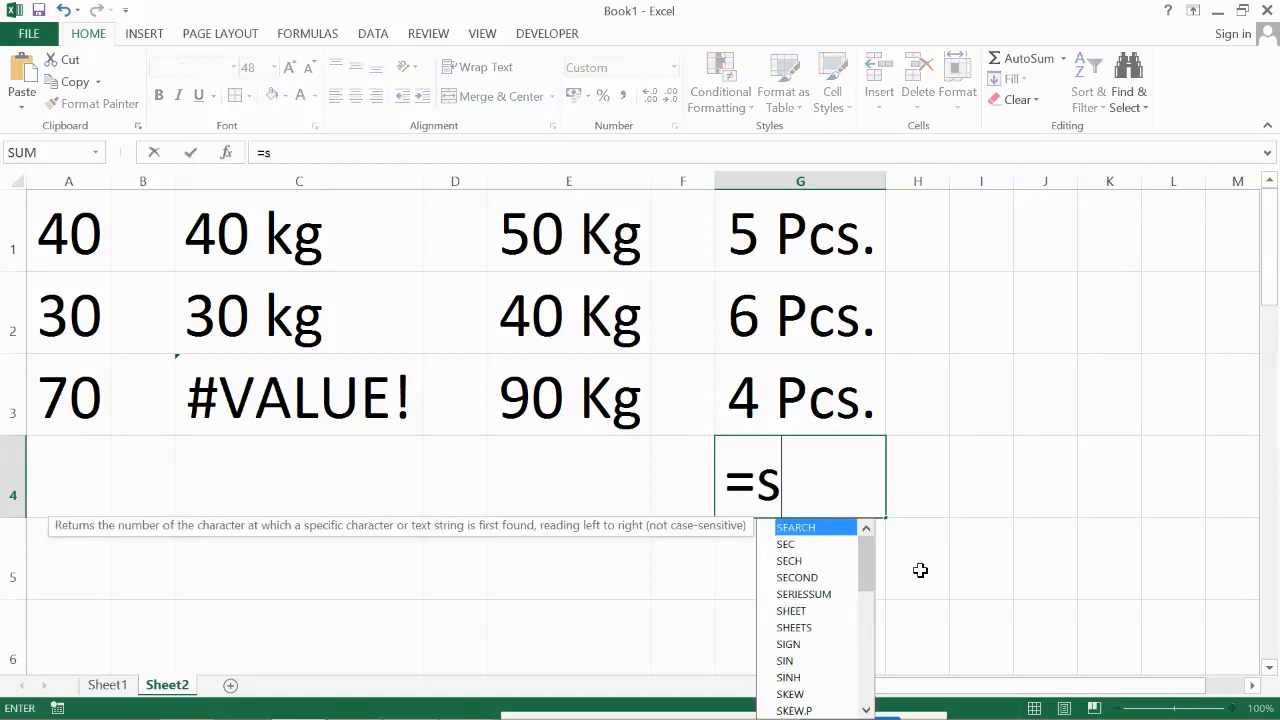
text(um()
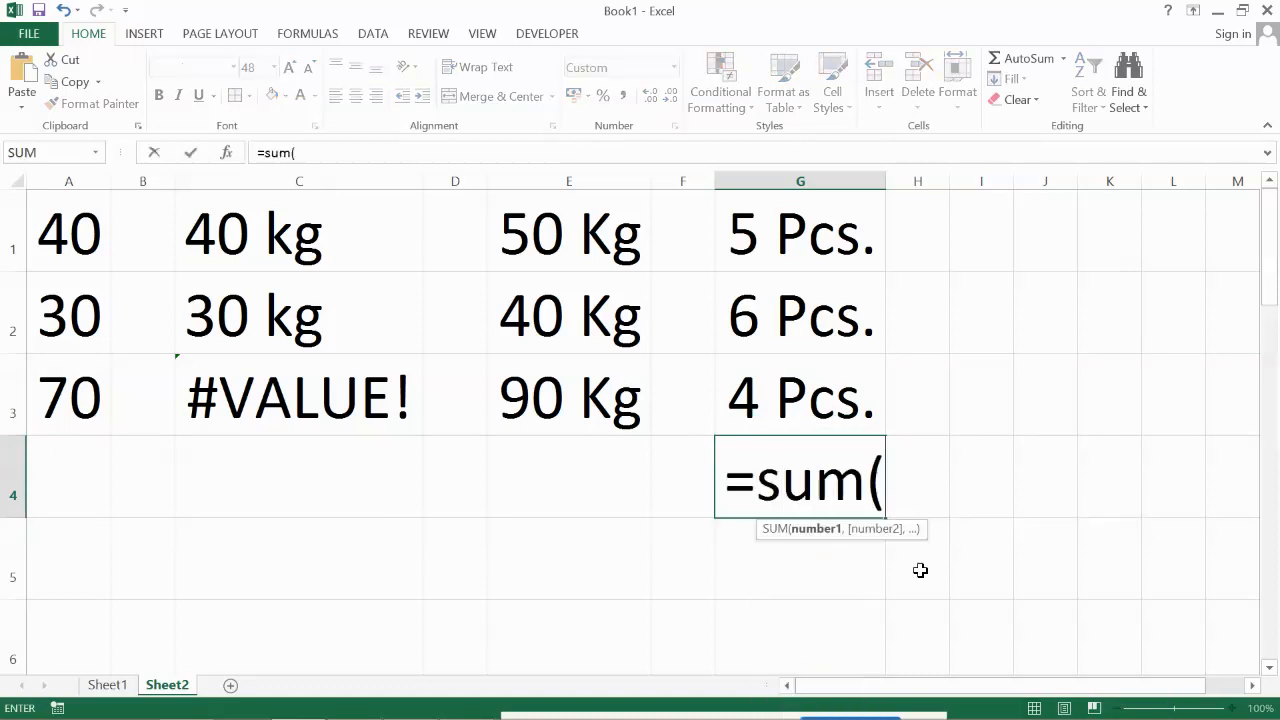
text(g)
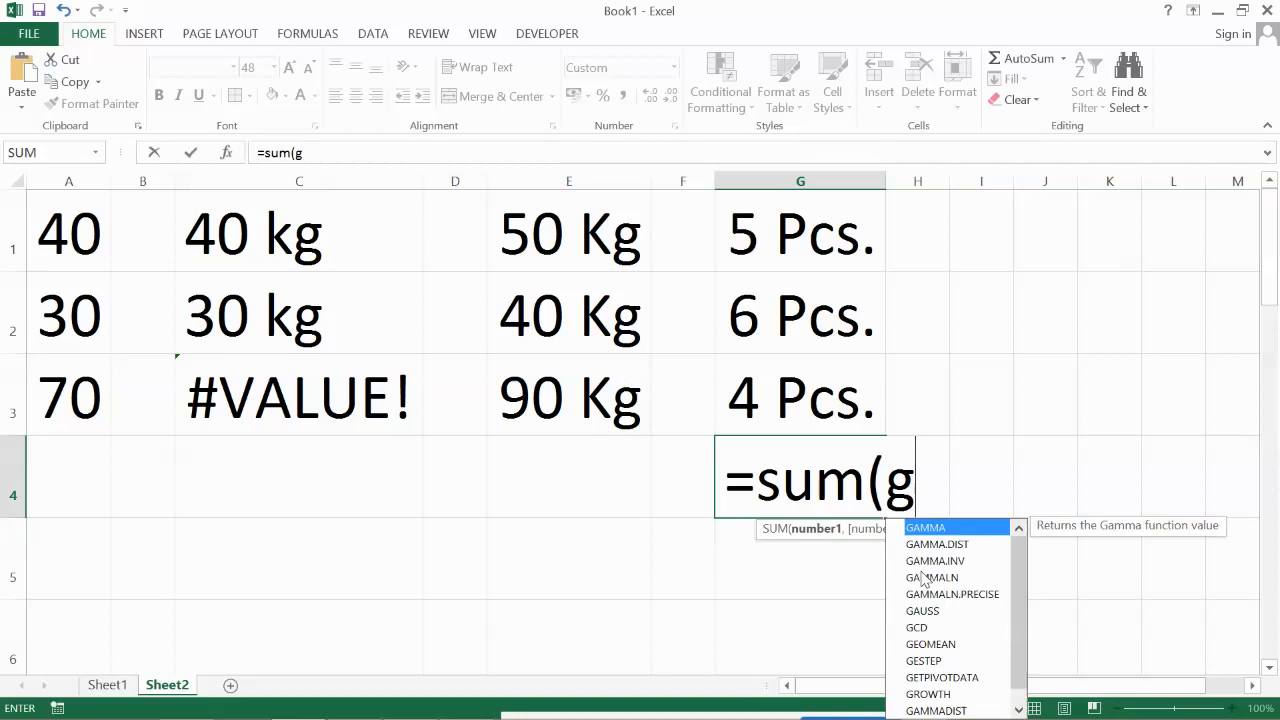
text(1:)
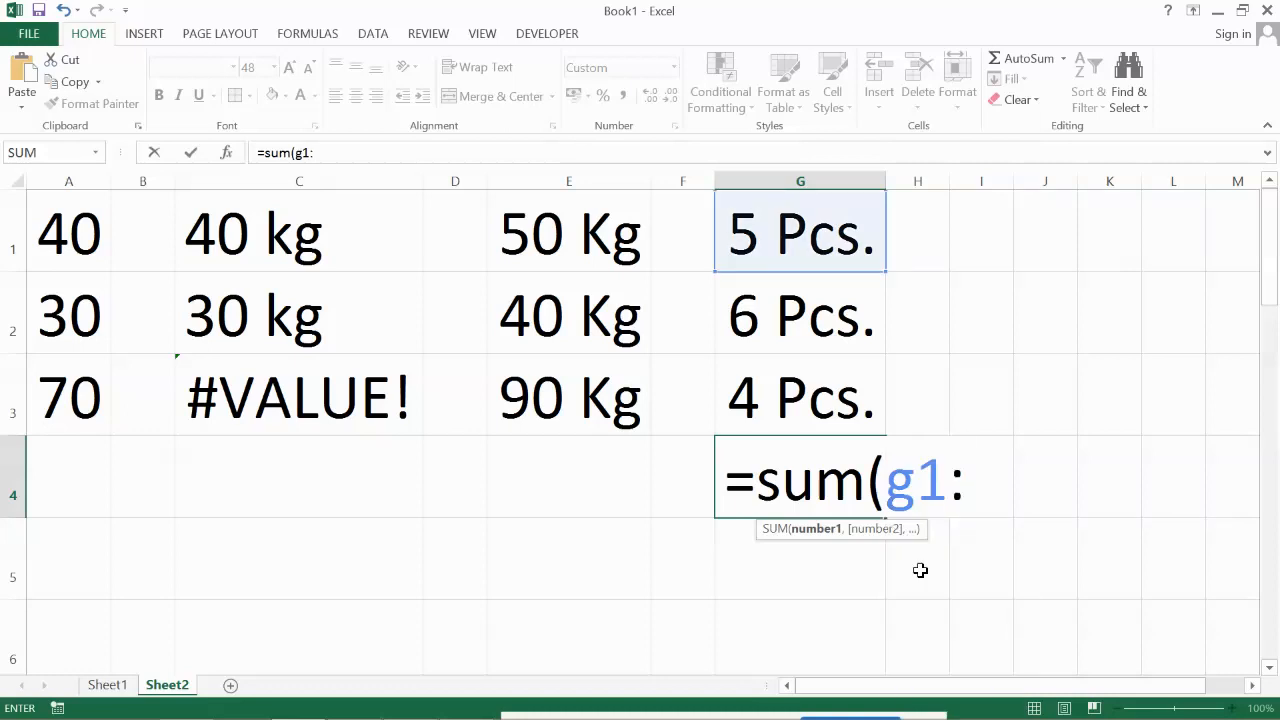
text(g)
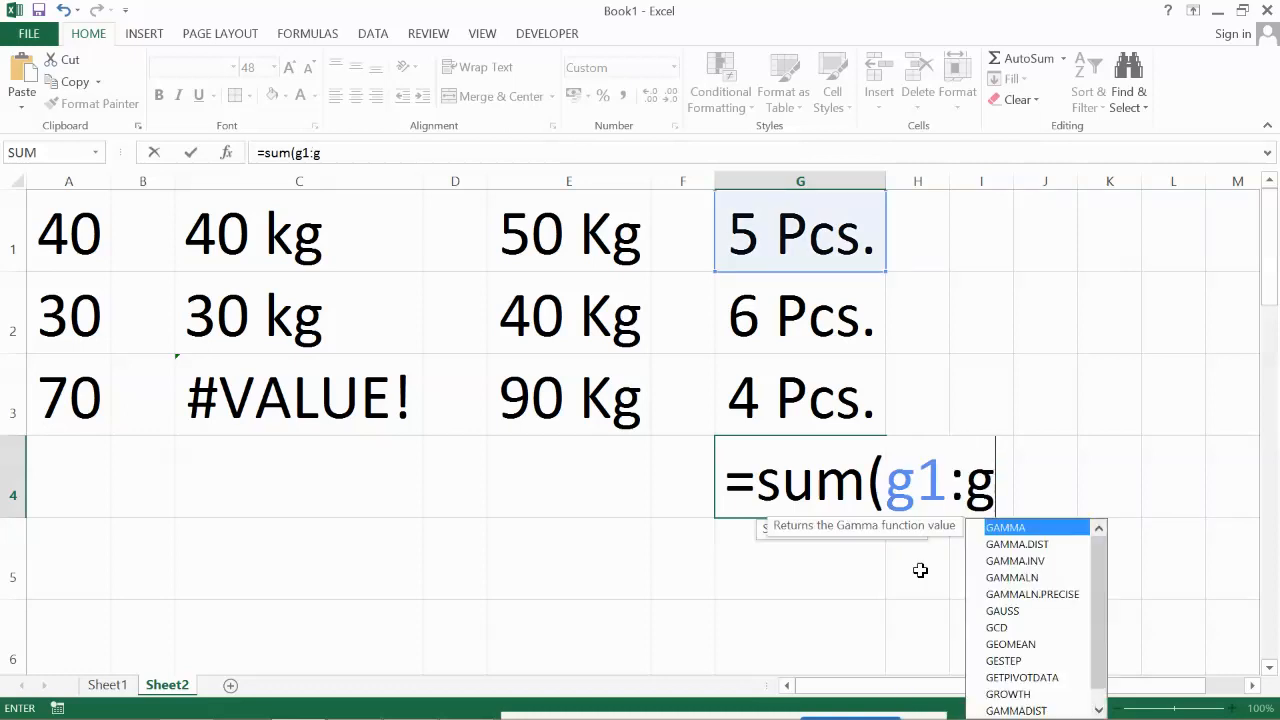
text(3))
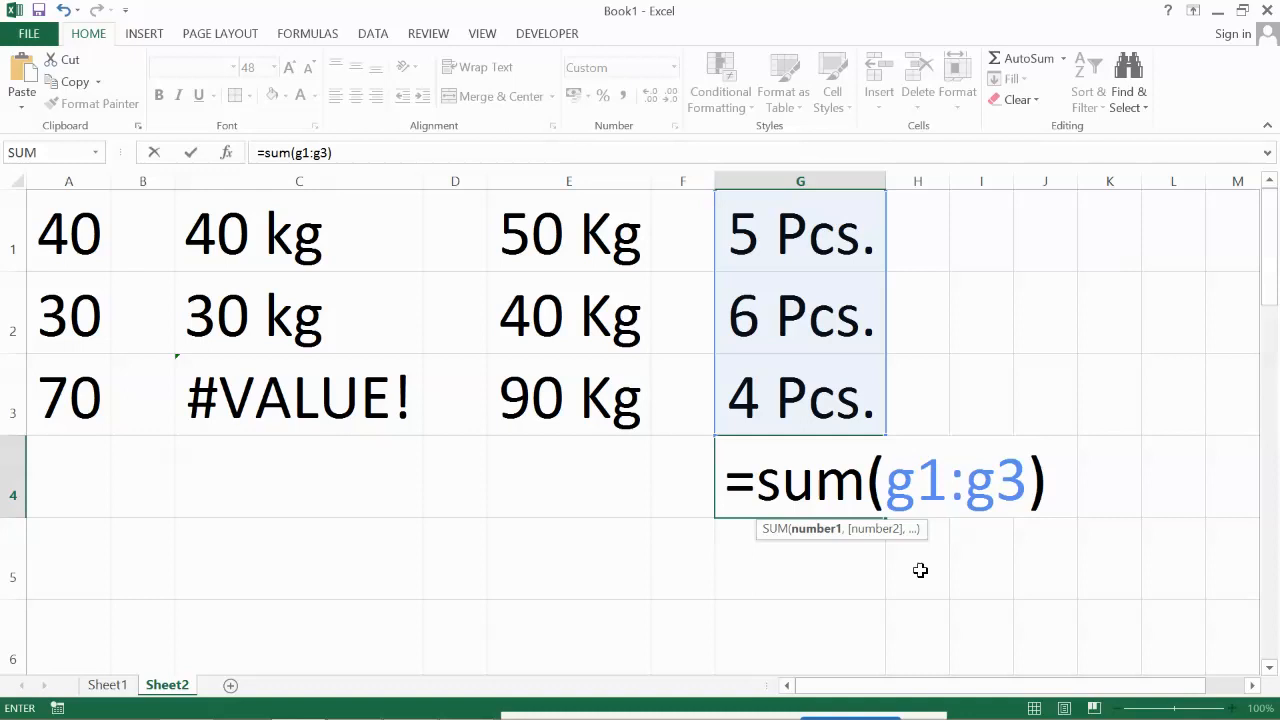
key(Return)
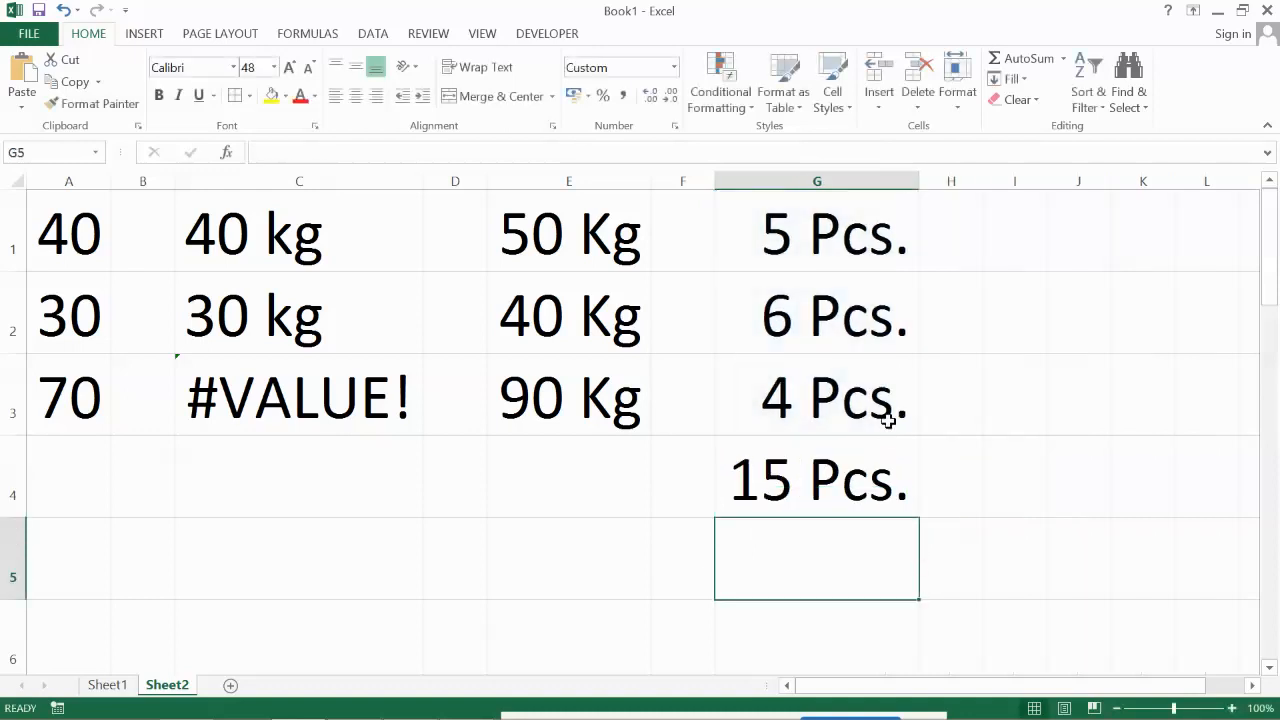
Change cell G3 to 10 and cell G1 to 8
click(778, 386)
text(10)
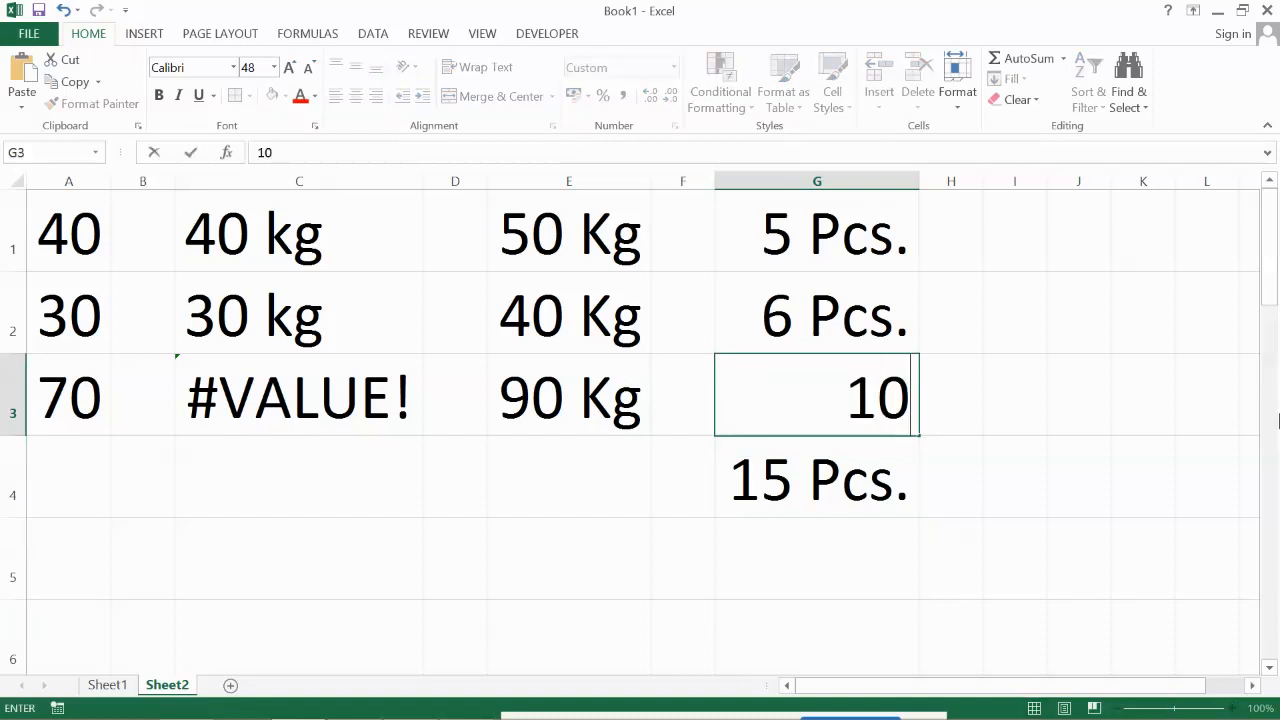
key(Return)
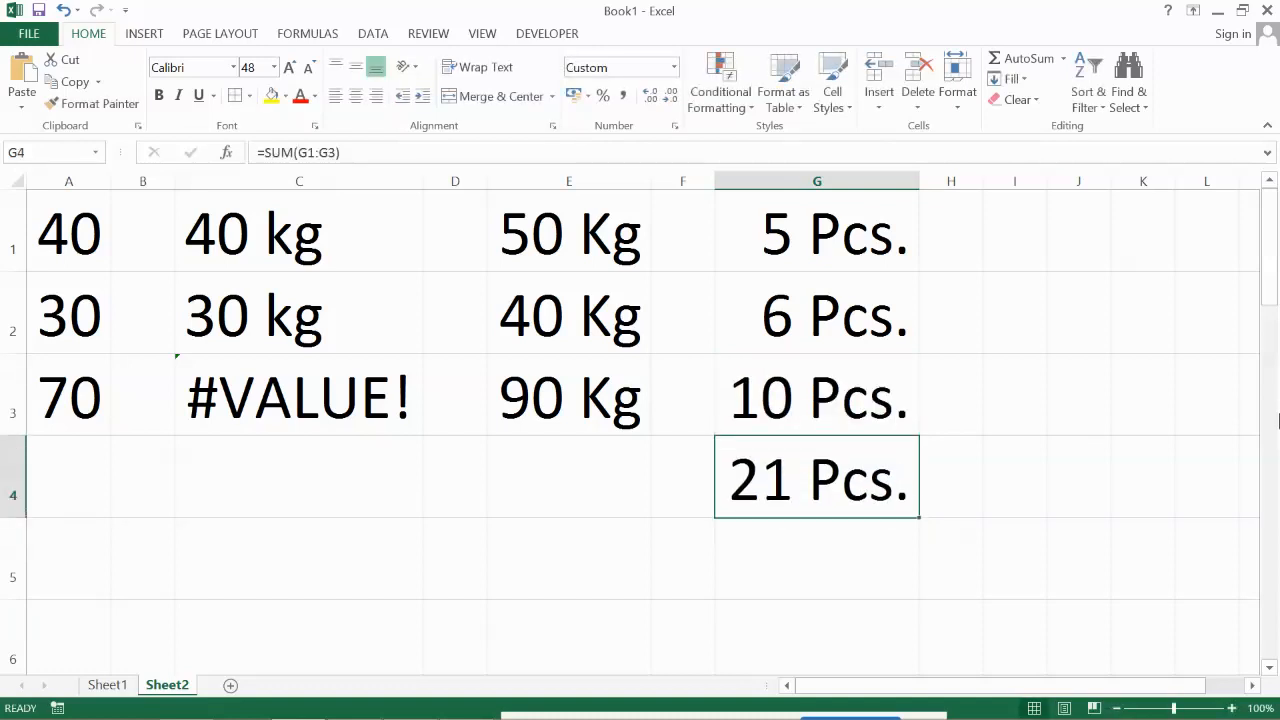
key(Up)
key(Up)
key(Up)
key(Down)
key(Up)
key(F2)
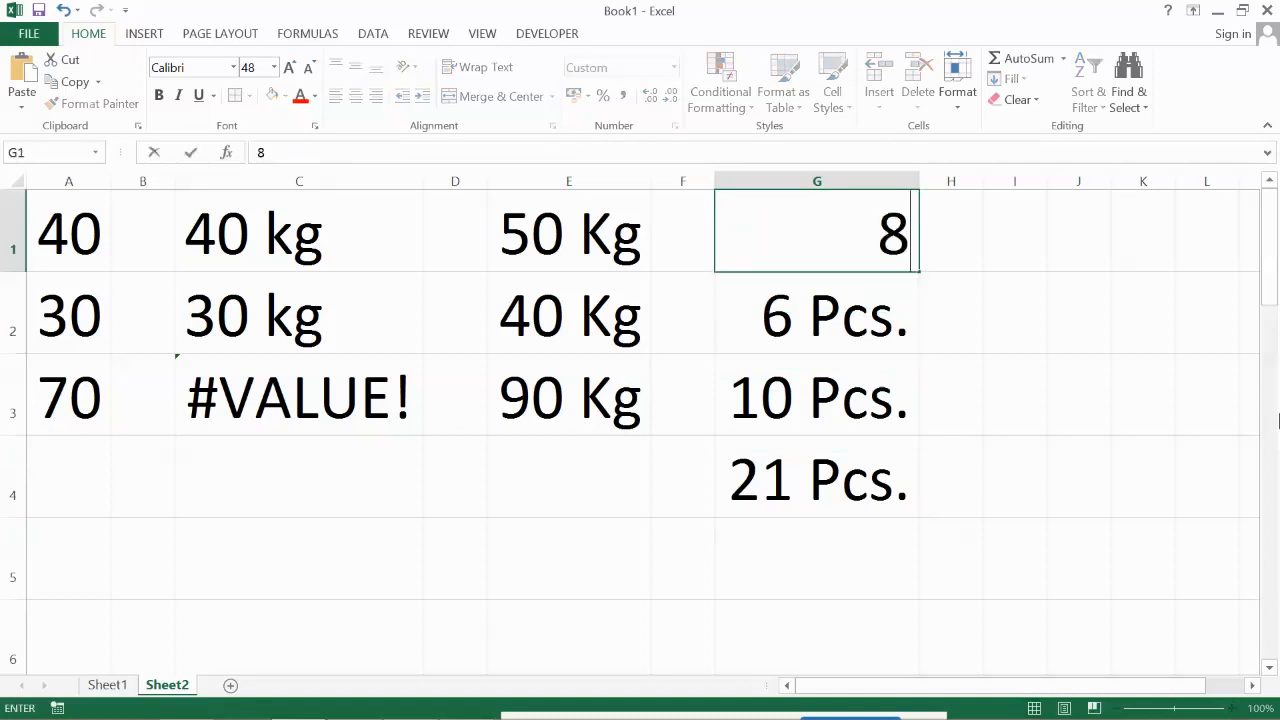
key(Delete)
text(8)
key(Return)
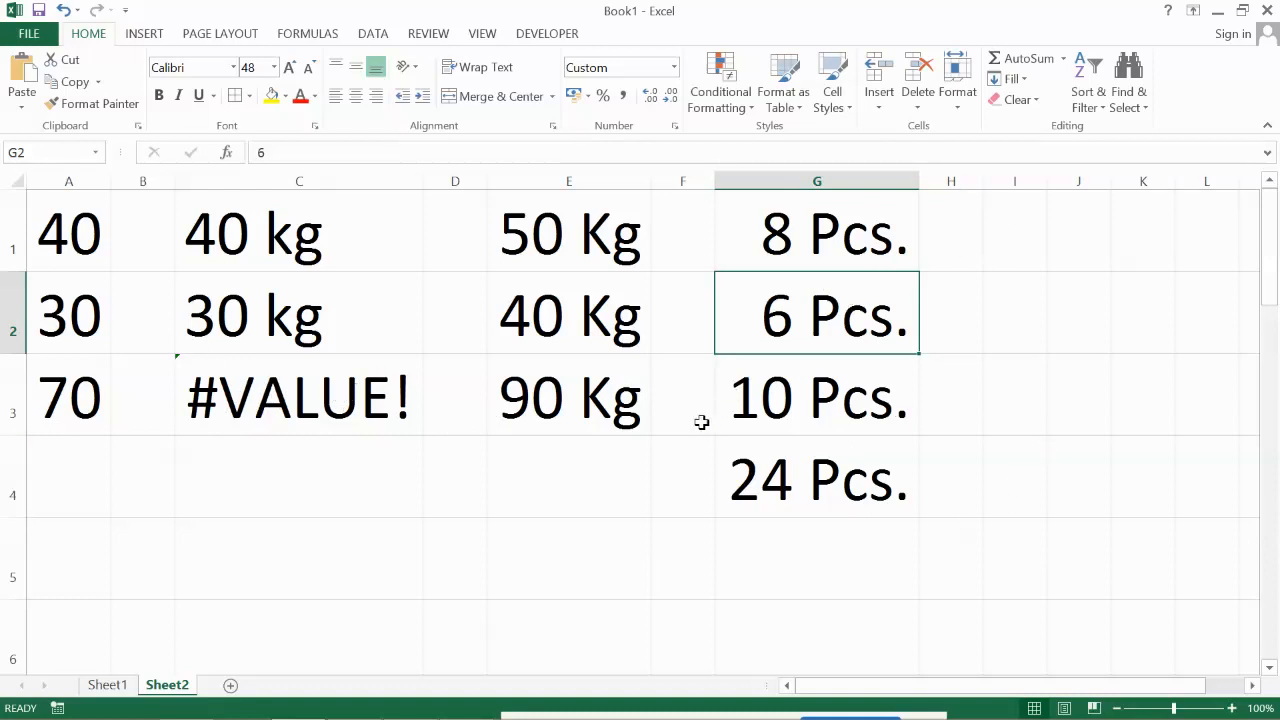
Enter the bank code SBIN0008165 in cell I1 and widen column I to fit it
click(1251, 685)
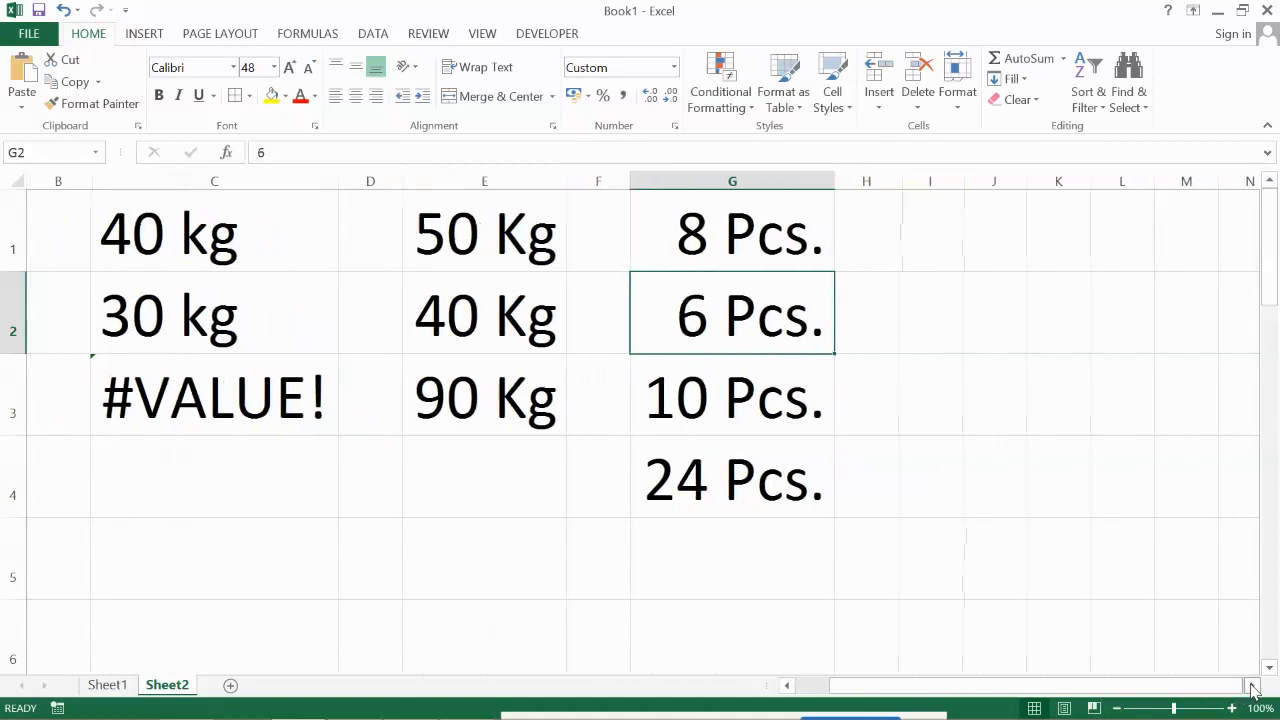
click(1251, 685)
click(816, 249)
click(877, 240)
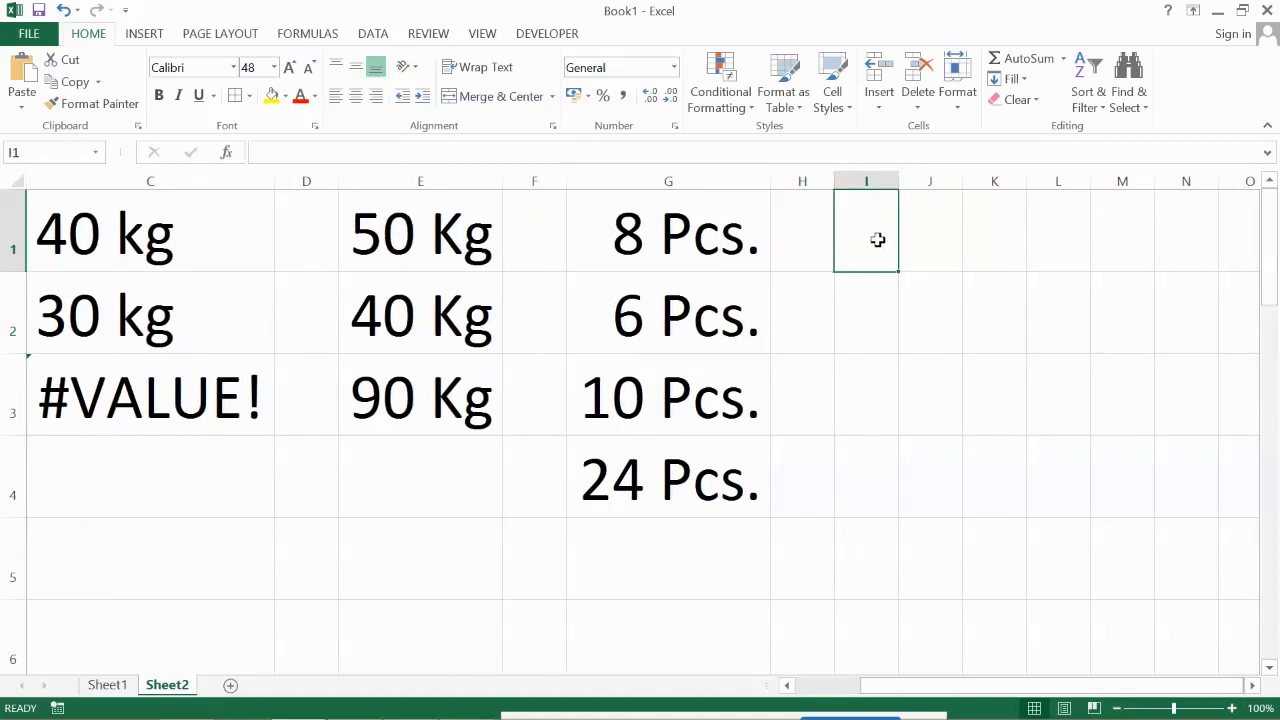
text(sbin)
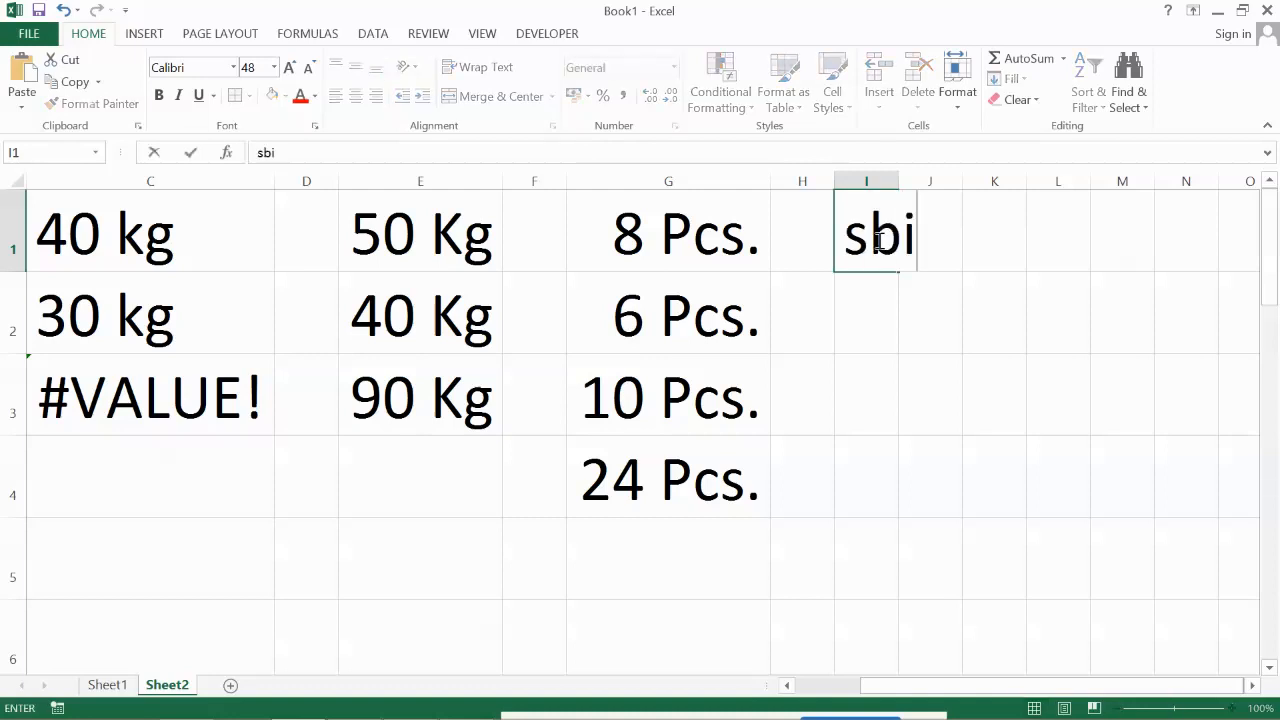
key(BackSpace)
key(BackSpace)
key(BackSpace)
key(BackSpace)
text(SBI)
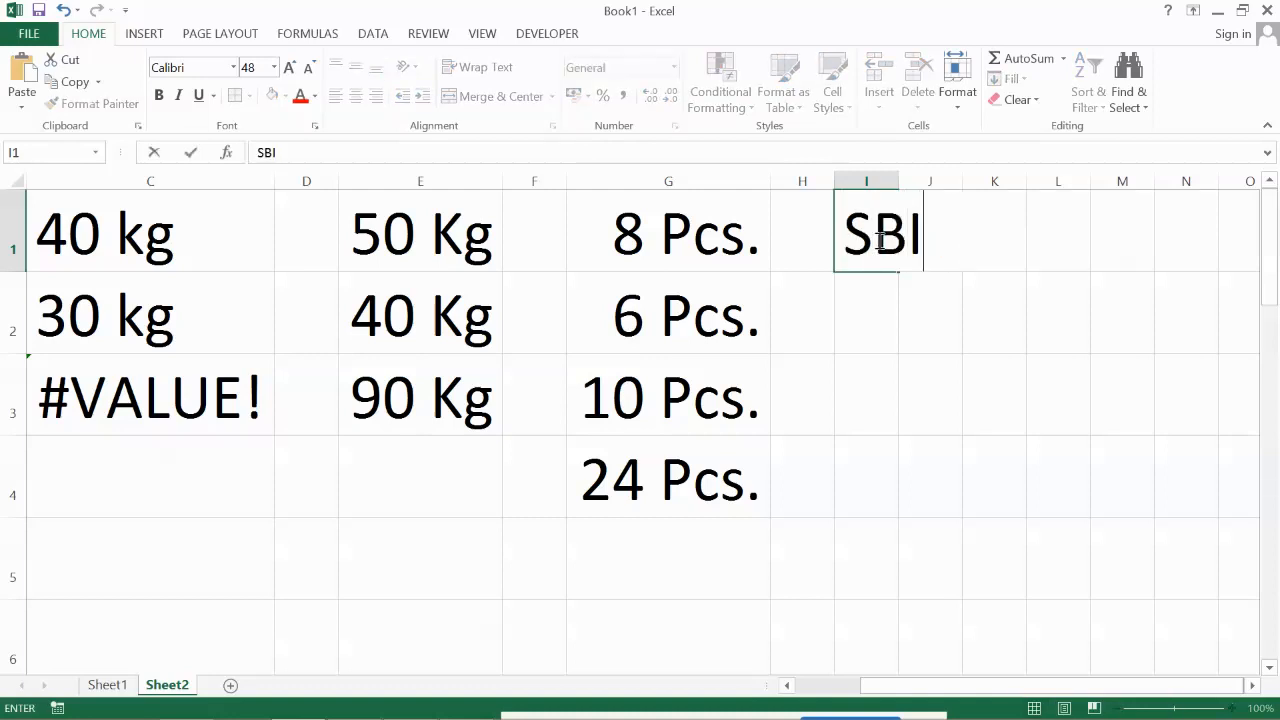
text(N0008165)
key(Return)
drag(898, 177, 1210, 177)
text(SBIN)
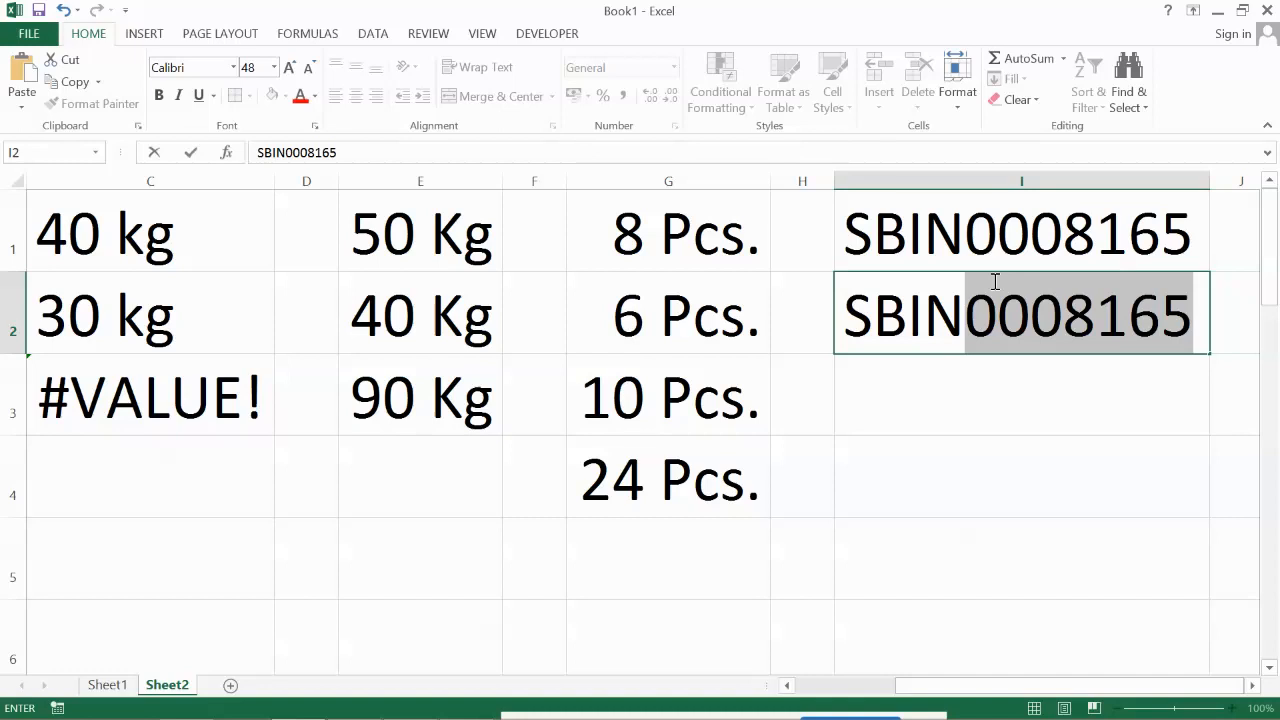
key(BackSpace)
key(BackSpace)
key(BackSpace)
key(BackSpace)
key(BackSpace)
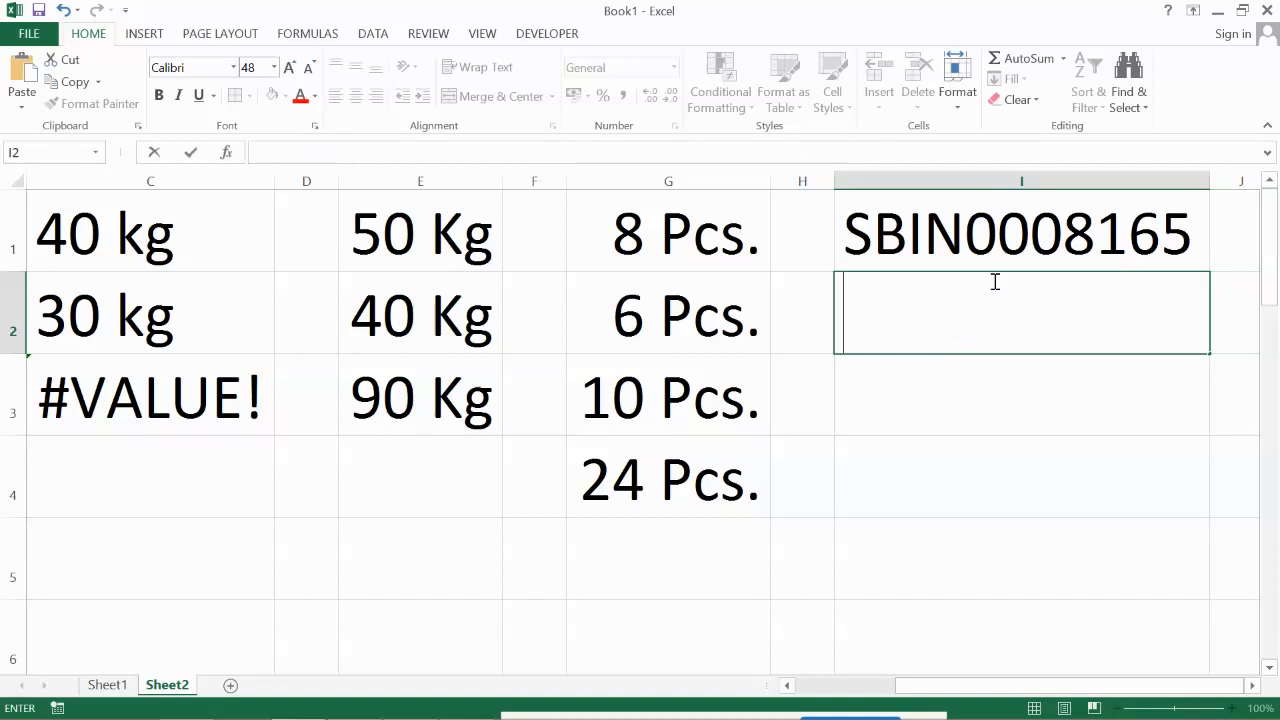
Enter the bank codes SBIN0008165 in cell I2 and SBIN0008166 in cell I3
text(S)
key(Return)
text(S)
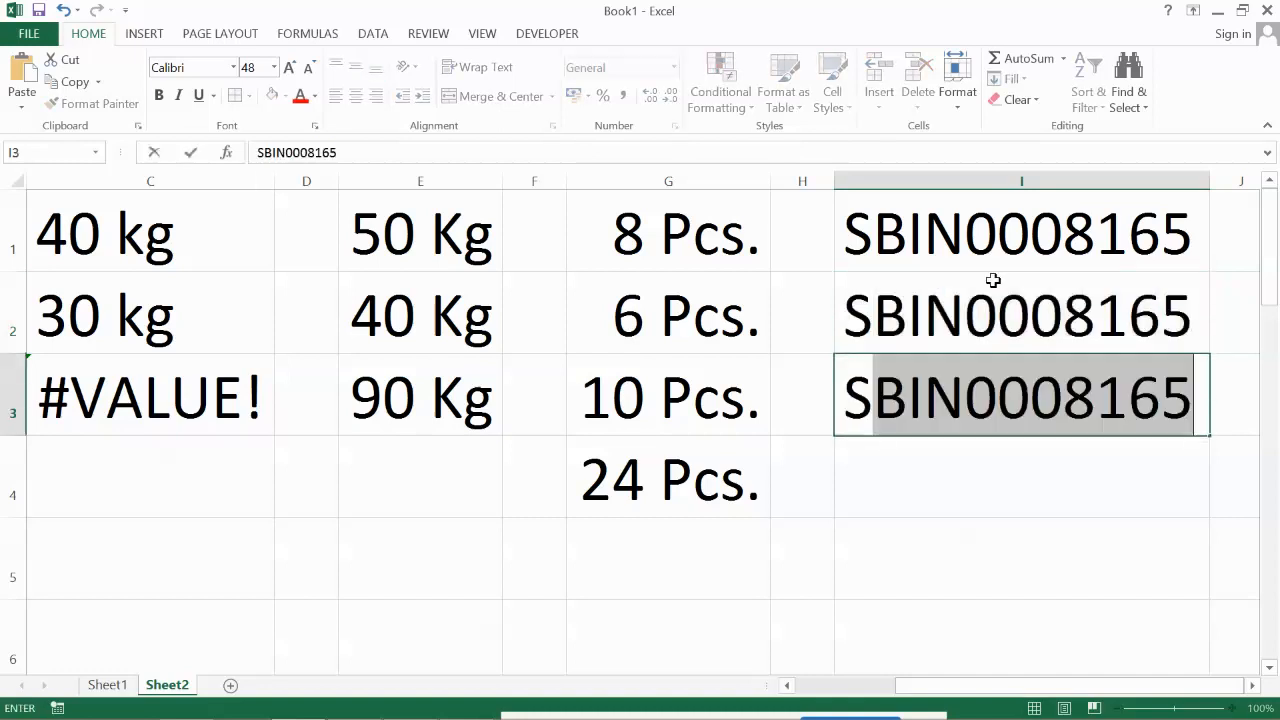
text(BIN000)
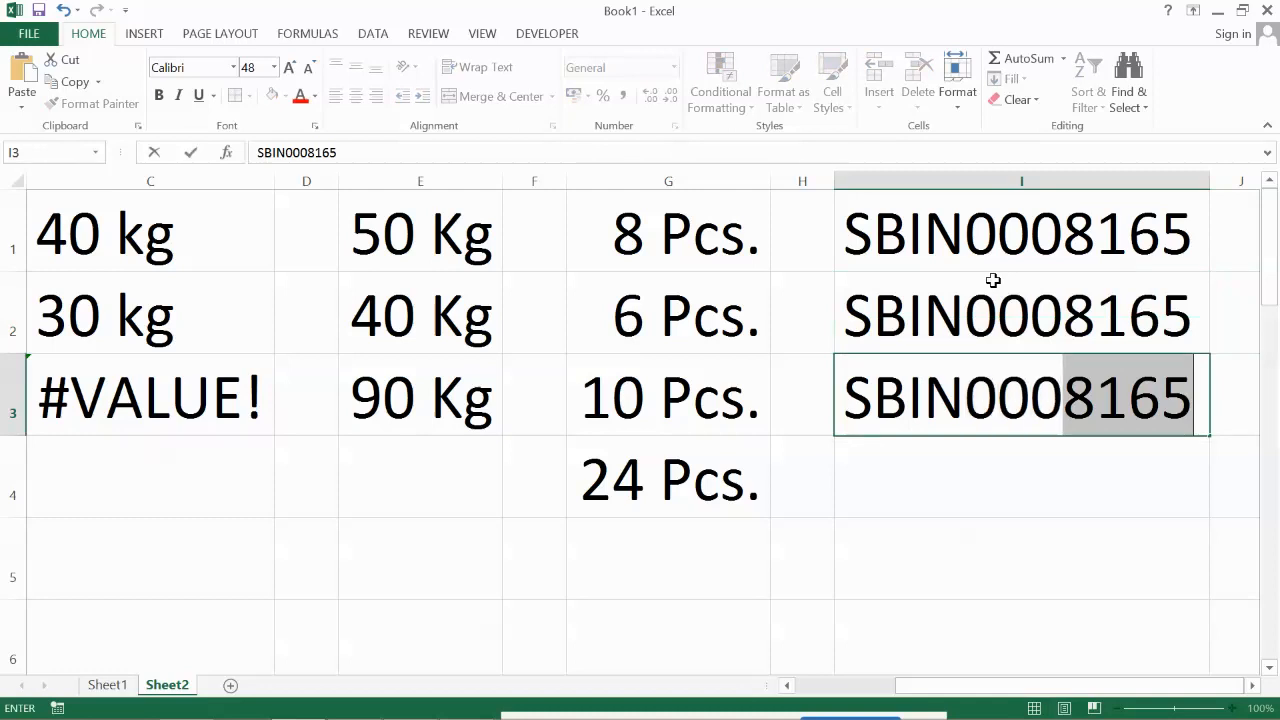
text(8166)
key(Return)
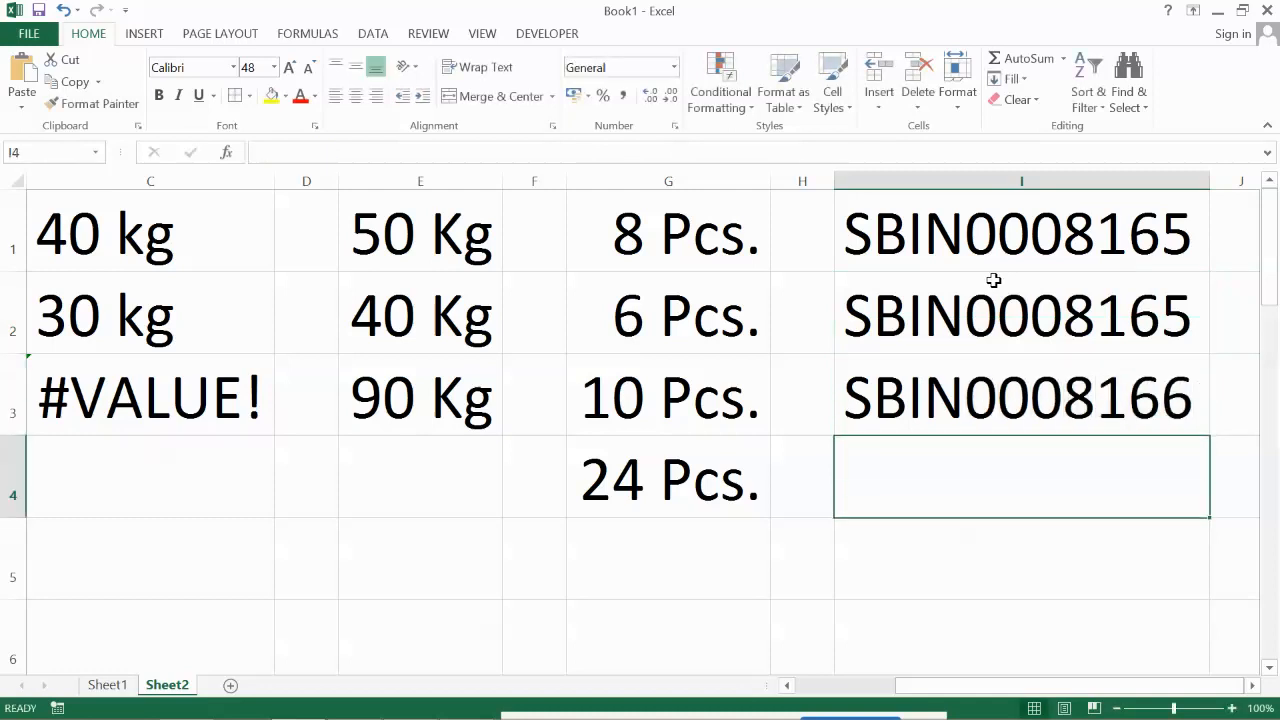
Enter the bank codes SBIN0008165 in cell I4 and SBIN0008166 in cell I5
text(S)
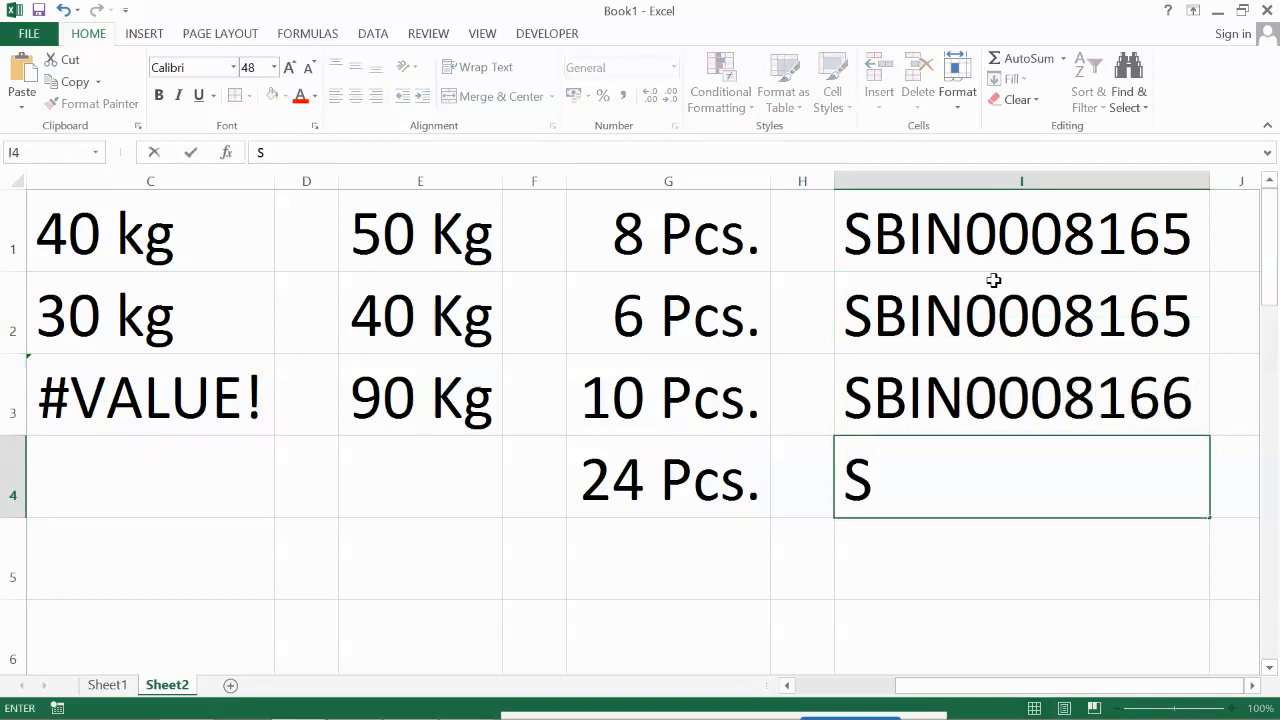
text(BIN0)
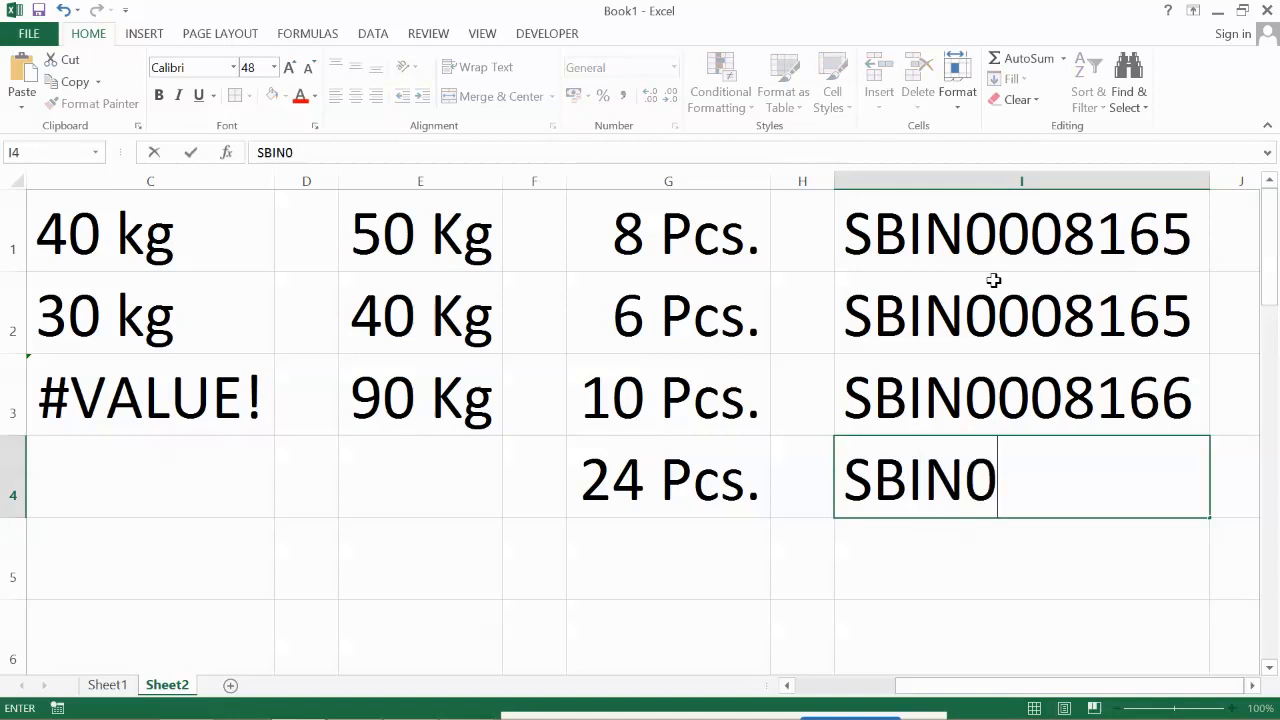
text(008165)
key(Return)
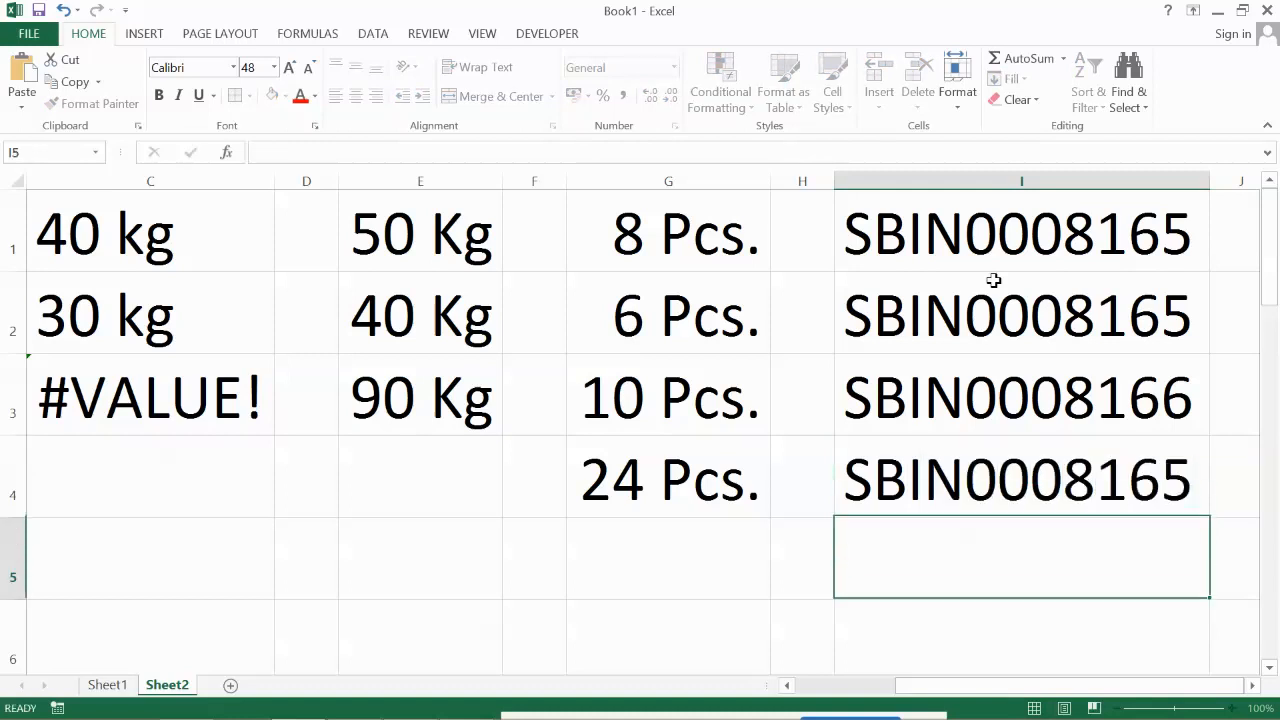
text(SBIN000)
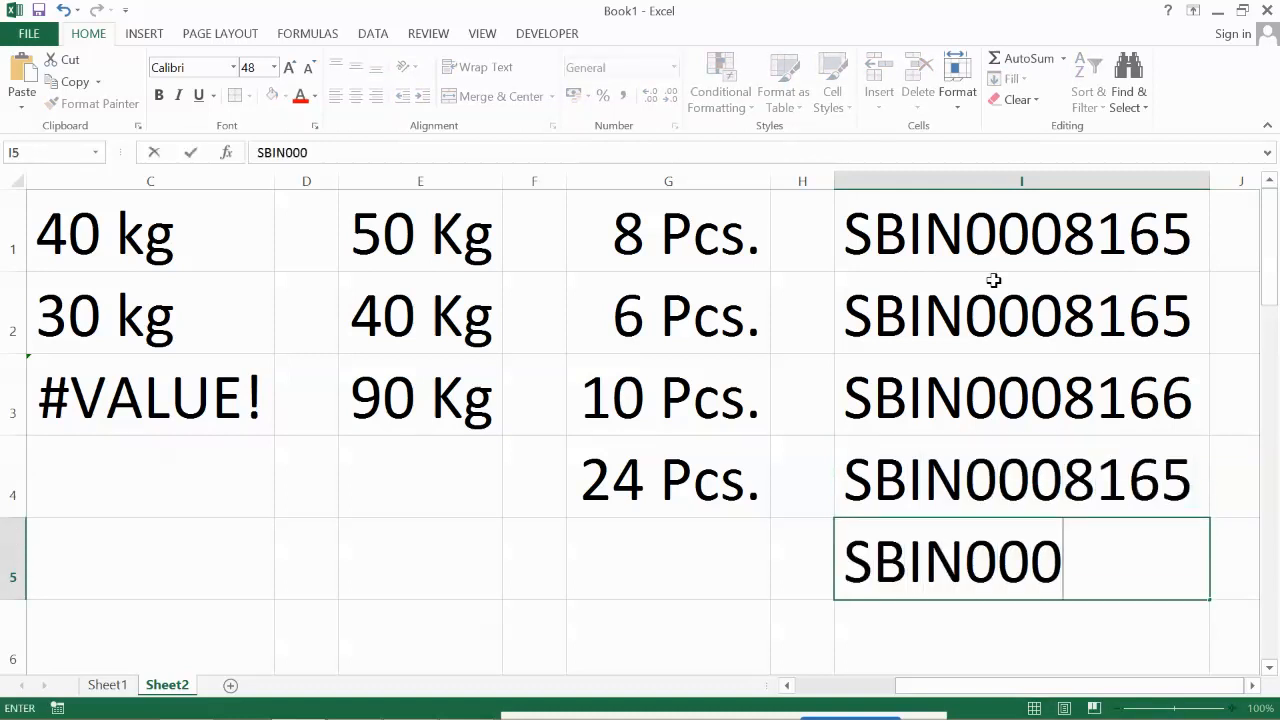
text(8166)
key(Return)
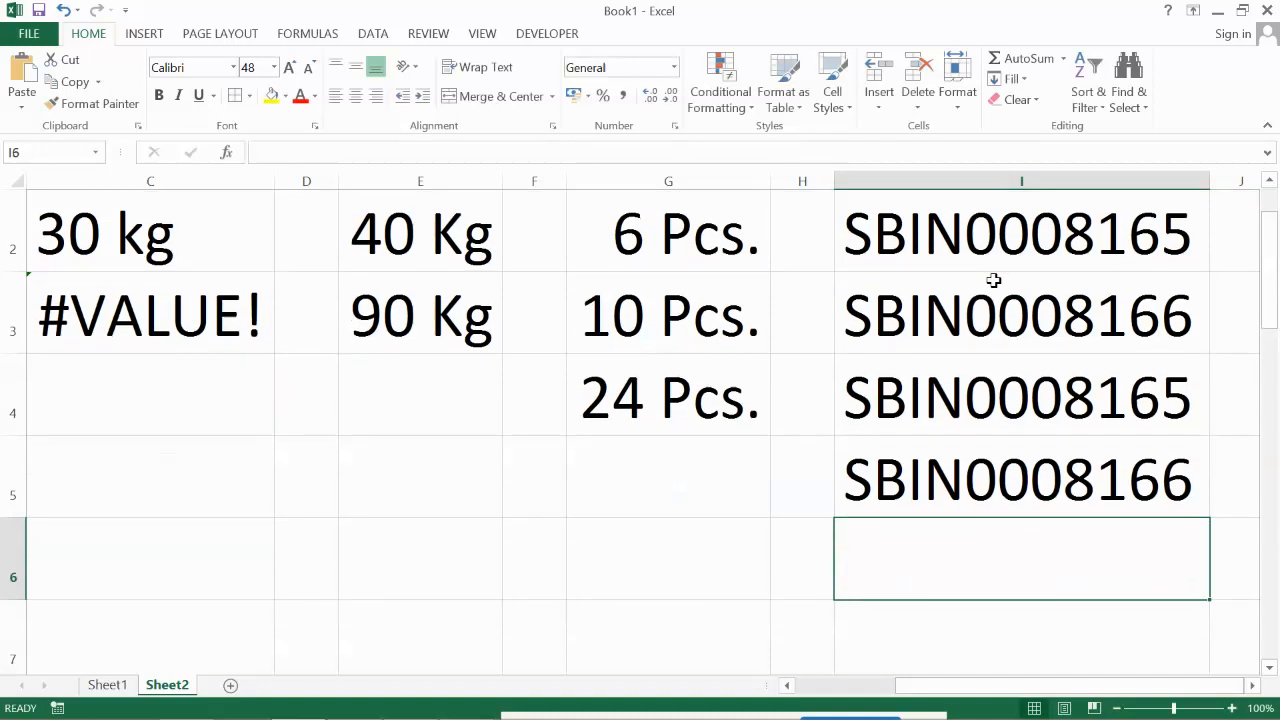
scroll(1045, 355, up, 1)
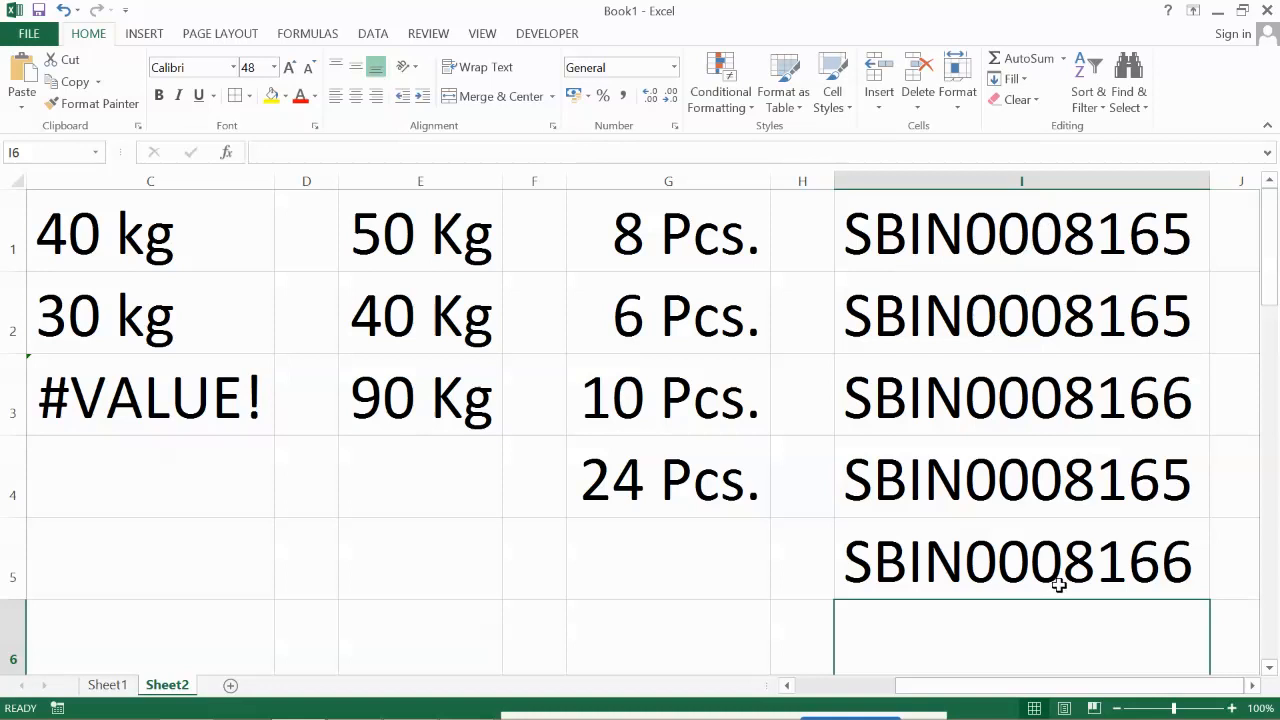
key(Right)
key(Right)
key(Right)
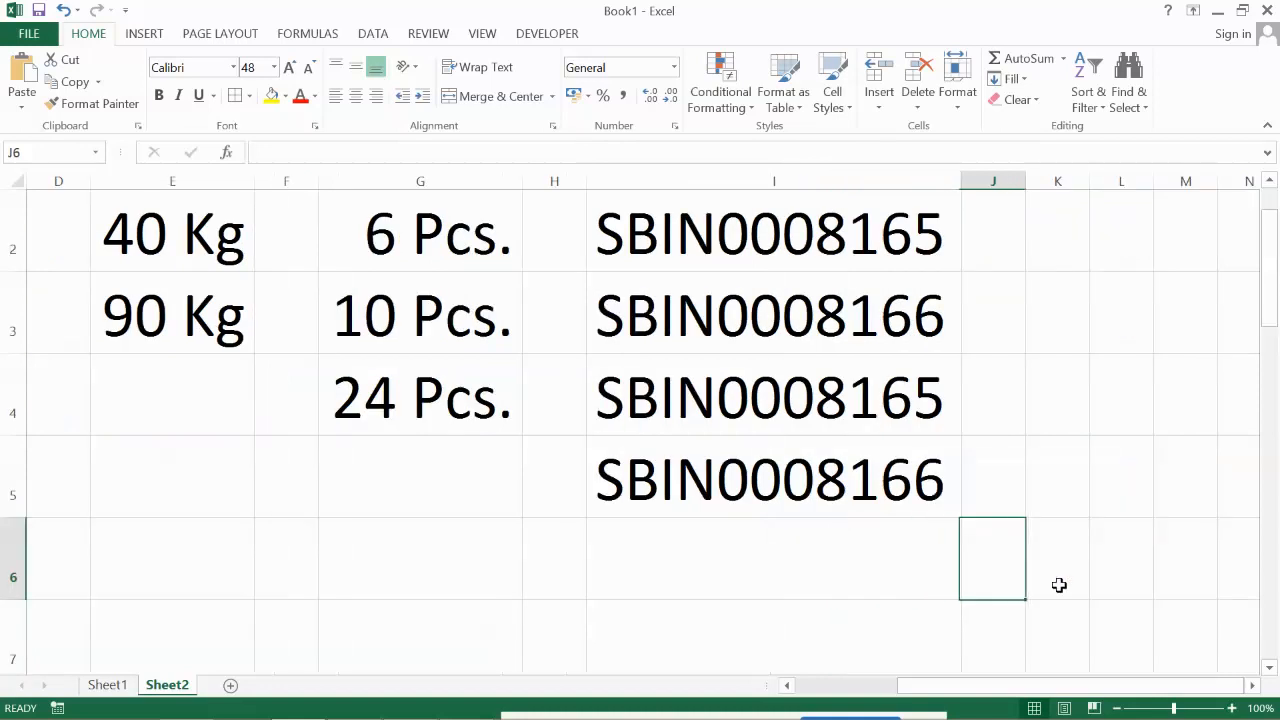
key(Right)
key(Right)
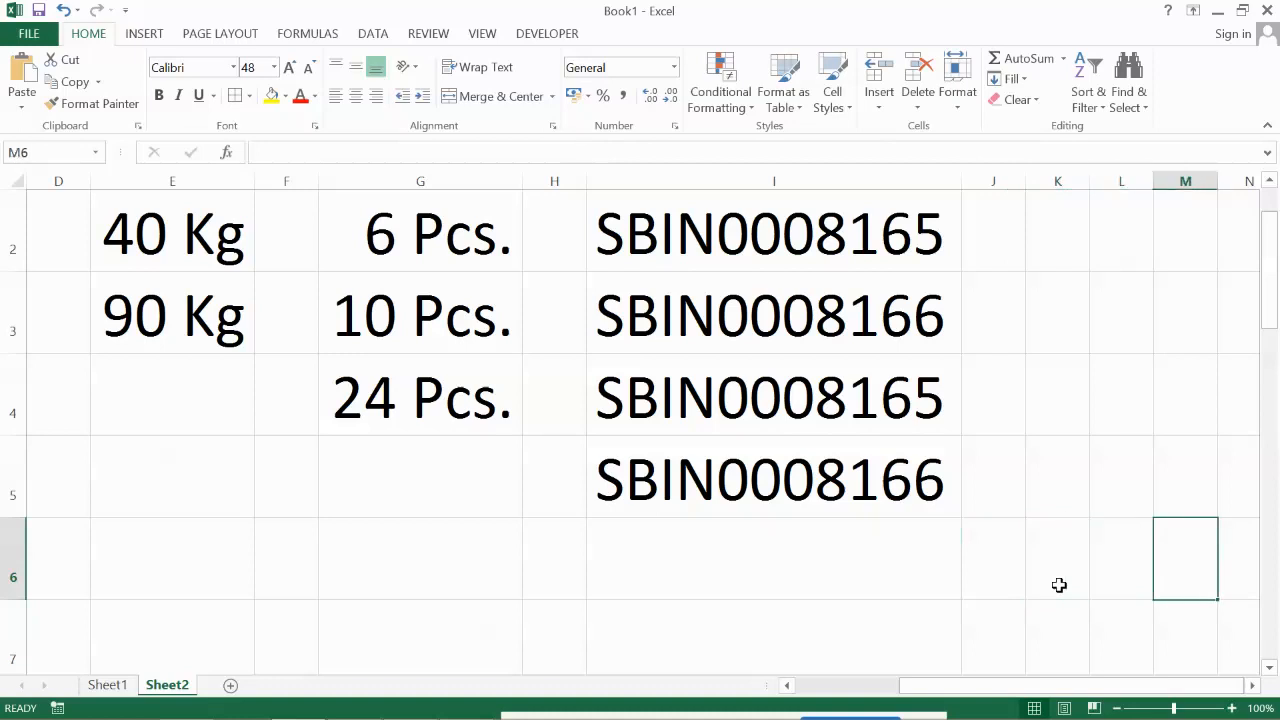
key(Up)
key(Up)
key(Up)
key(Up)
key(Up)
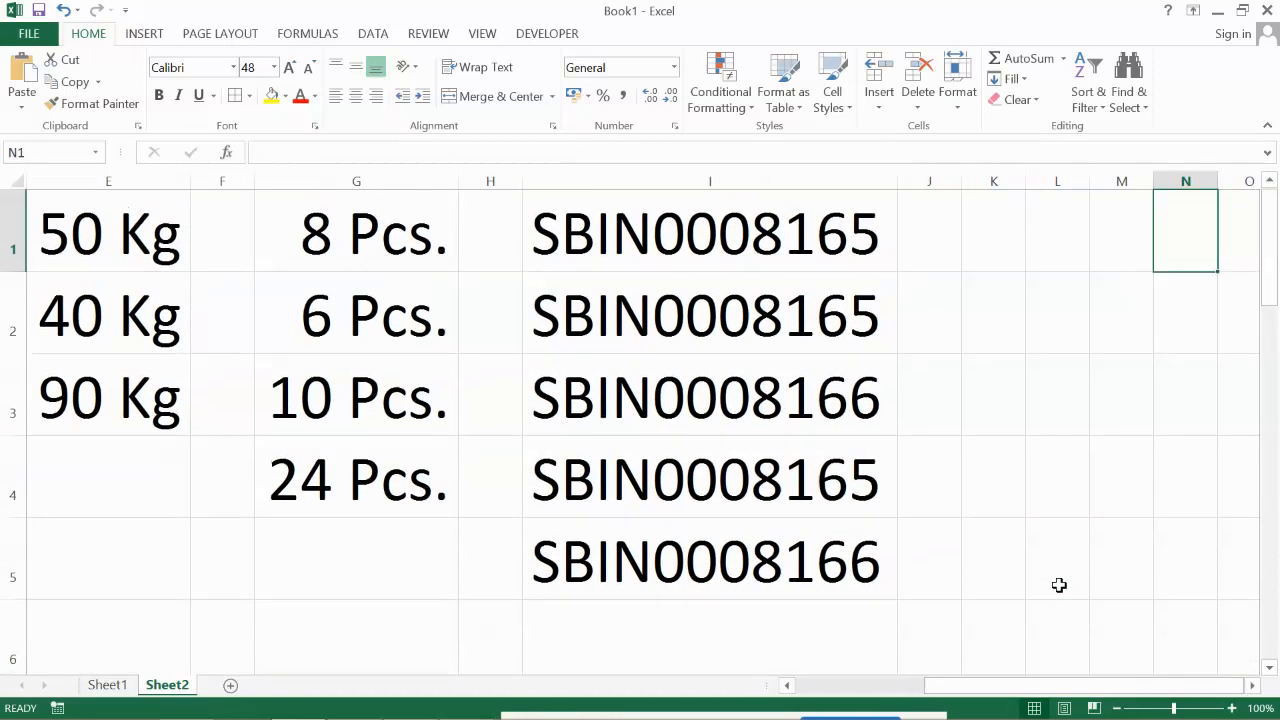
key(Left)
key(Left)
key(Left)
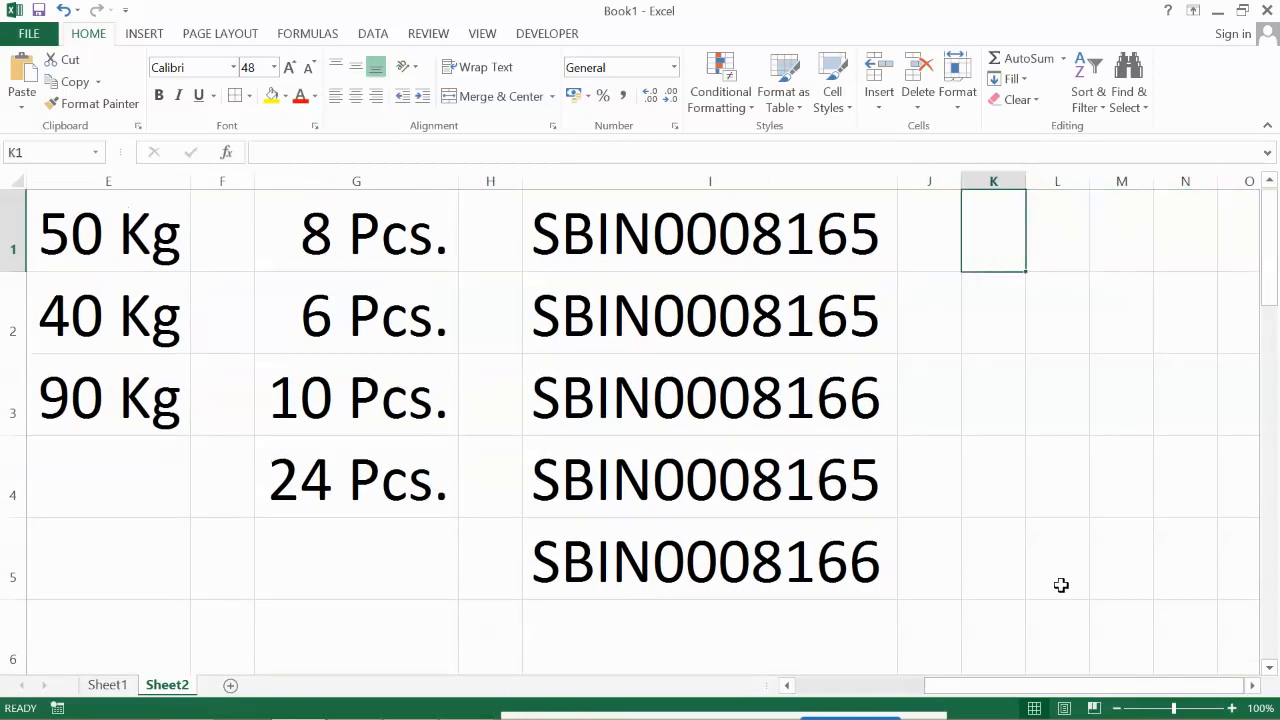
key(Right)
key(Right)
key(Right)
key(Right)
key(Right)
key(Right)
key(Right)
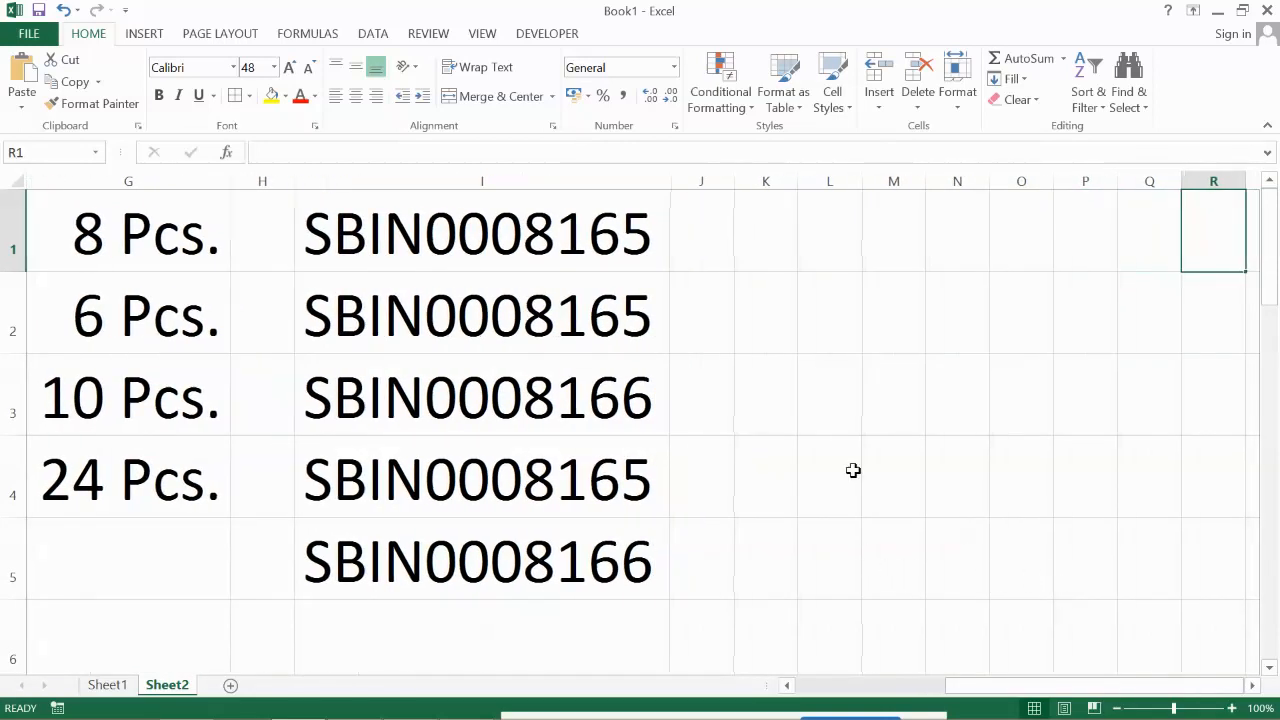
Apply the custom number format "SBIN000"General to cell K1
click(784, 230)
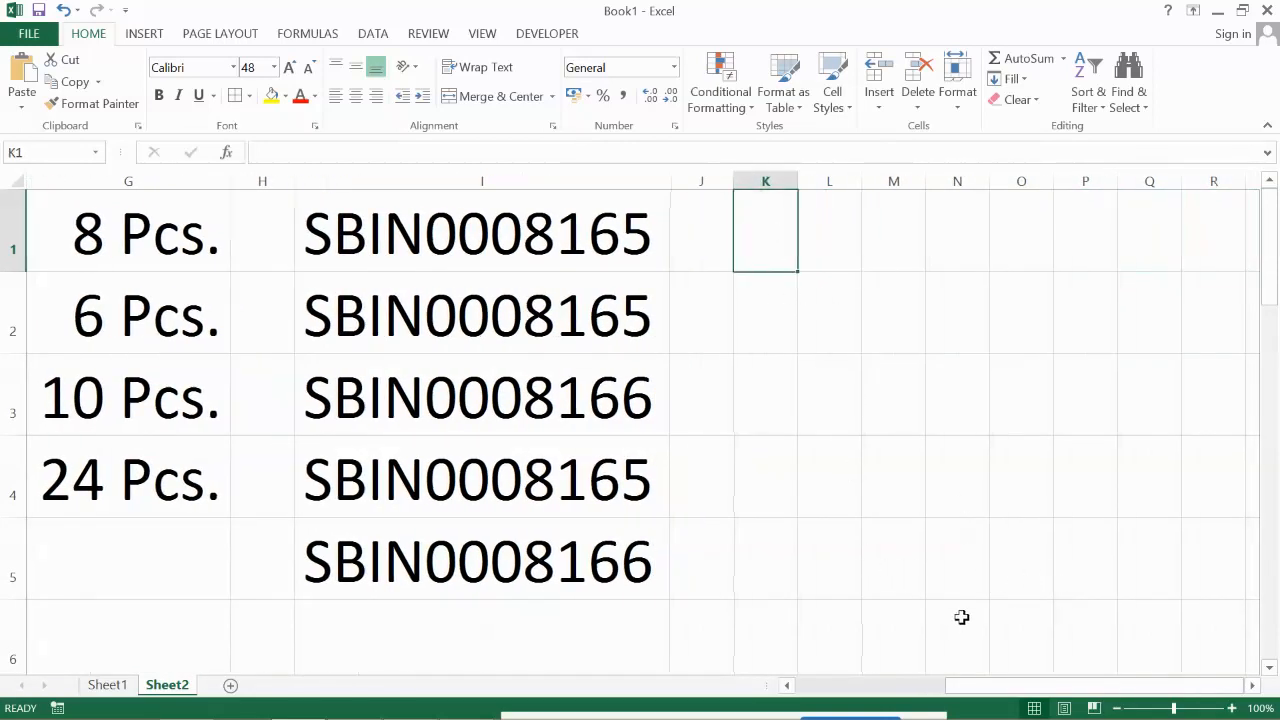
click(674, 68)
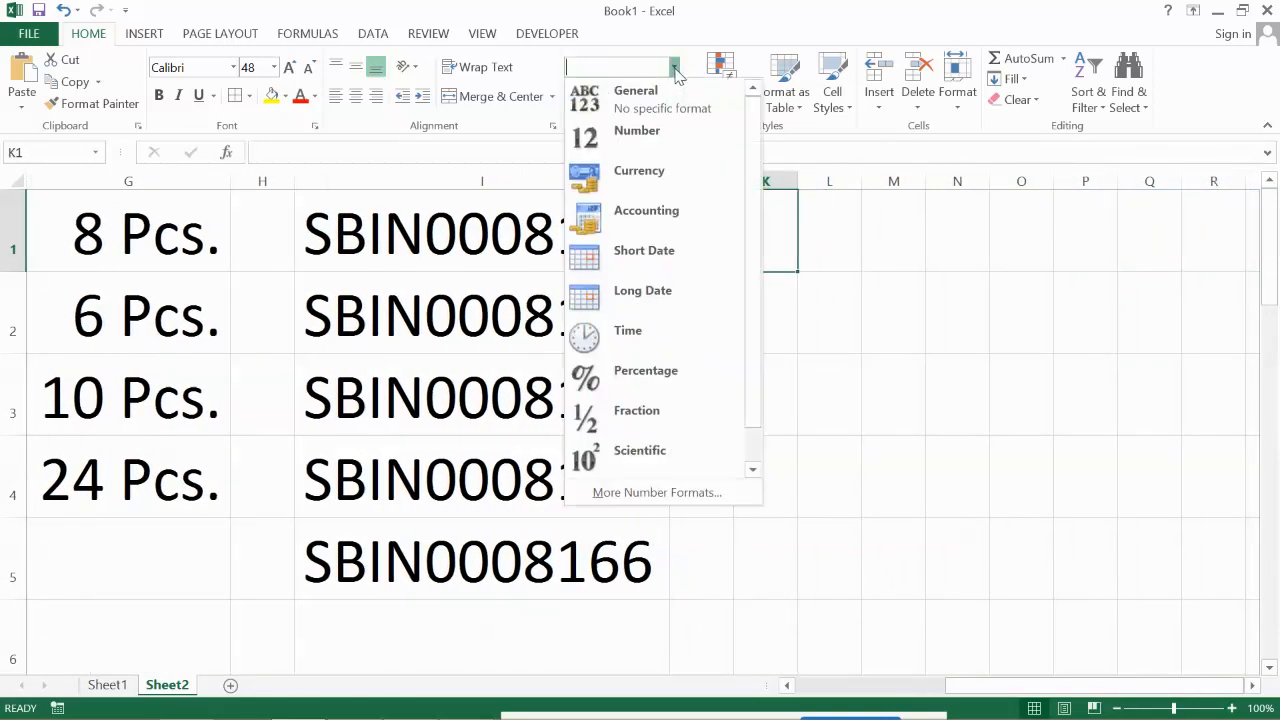
click(647, 492)
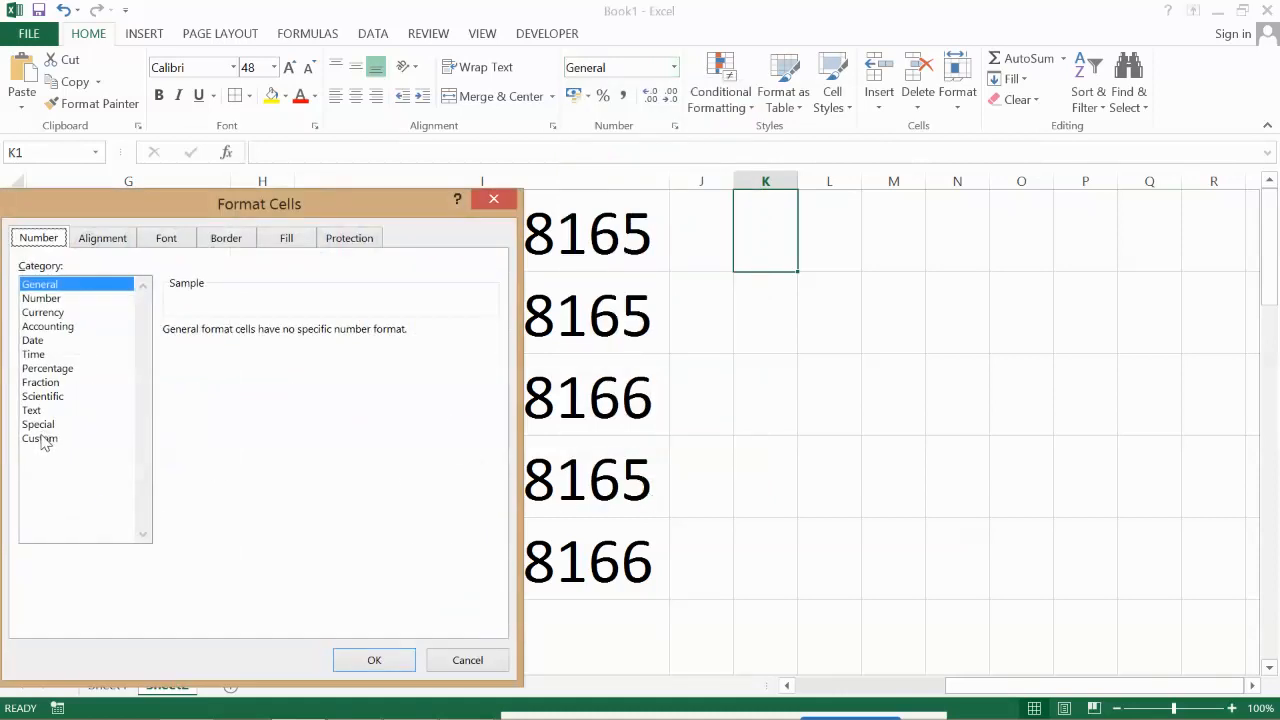
click(40, 439)
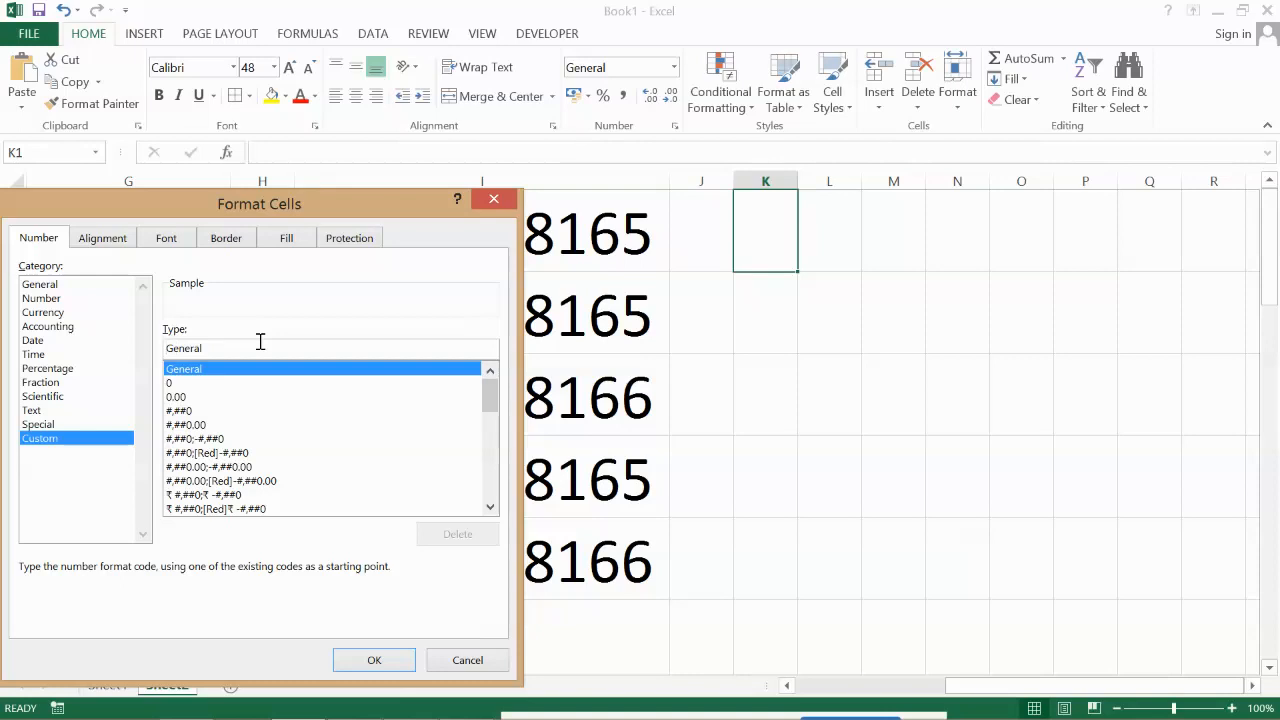
text(")
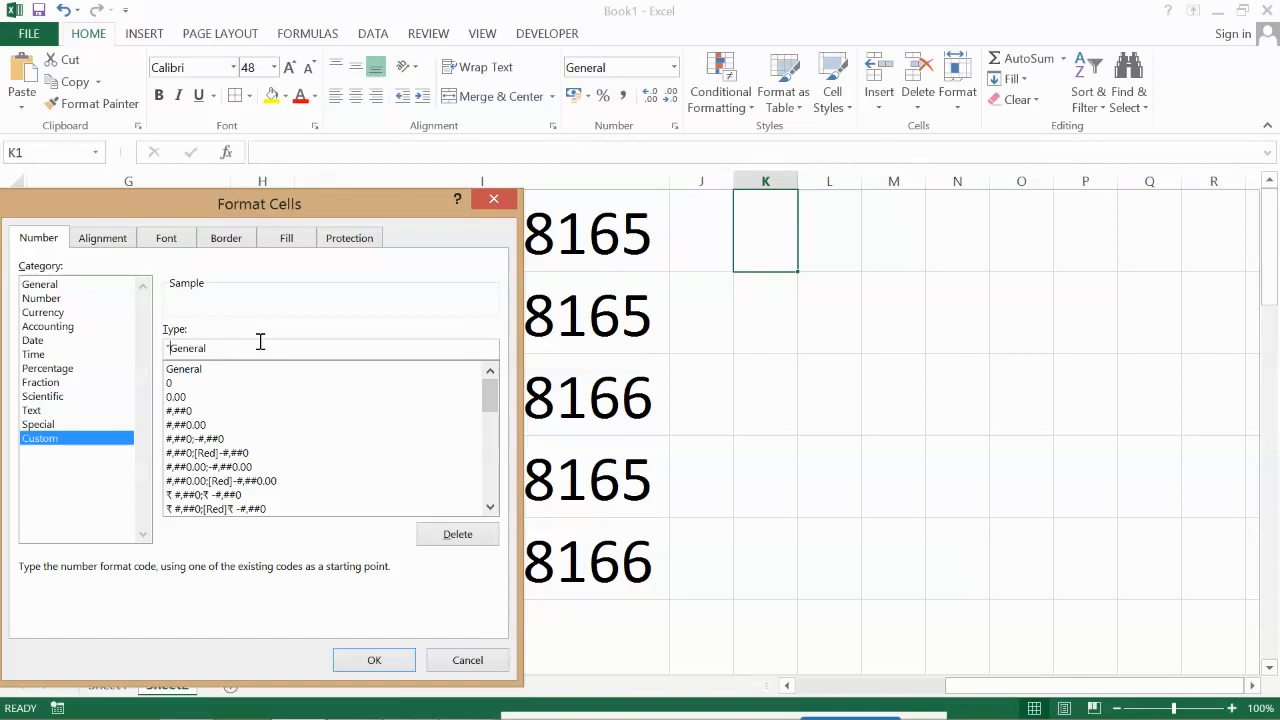
text(SBIN000")
click(372, 660)
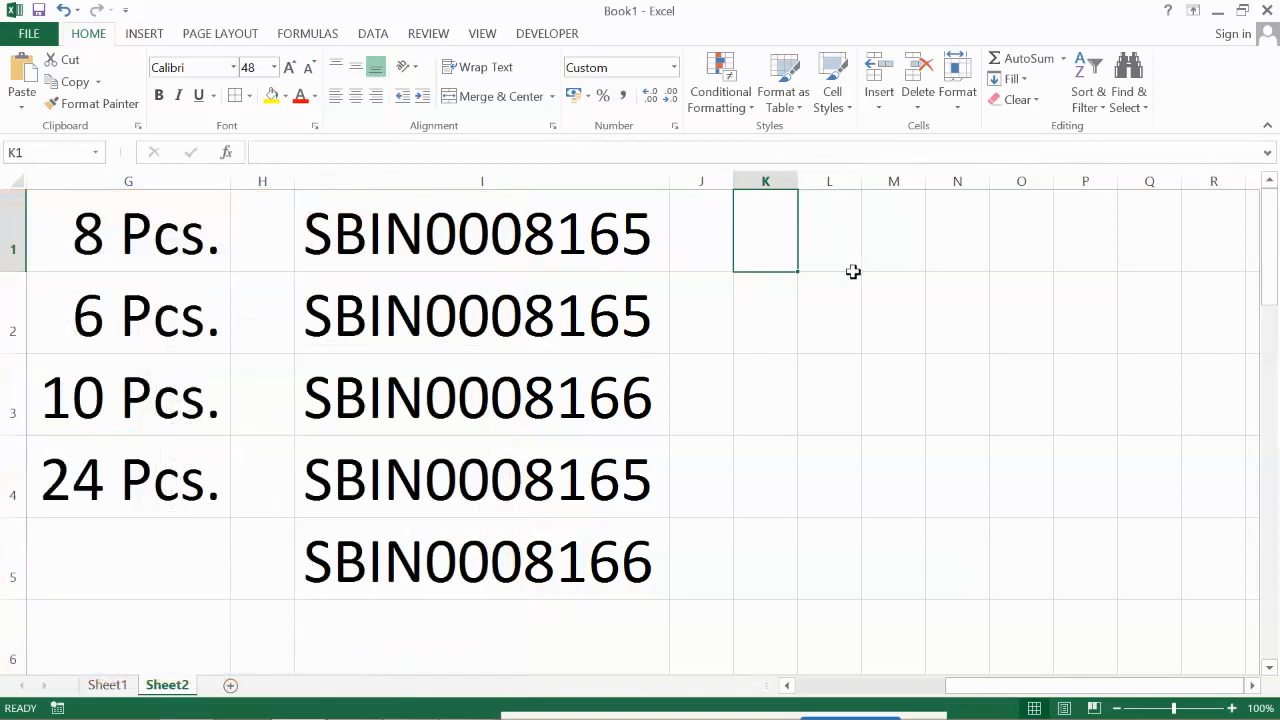
Enter 8165 in cell K1 and widen column K to fit the formatted code
text(8165)
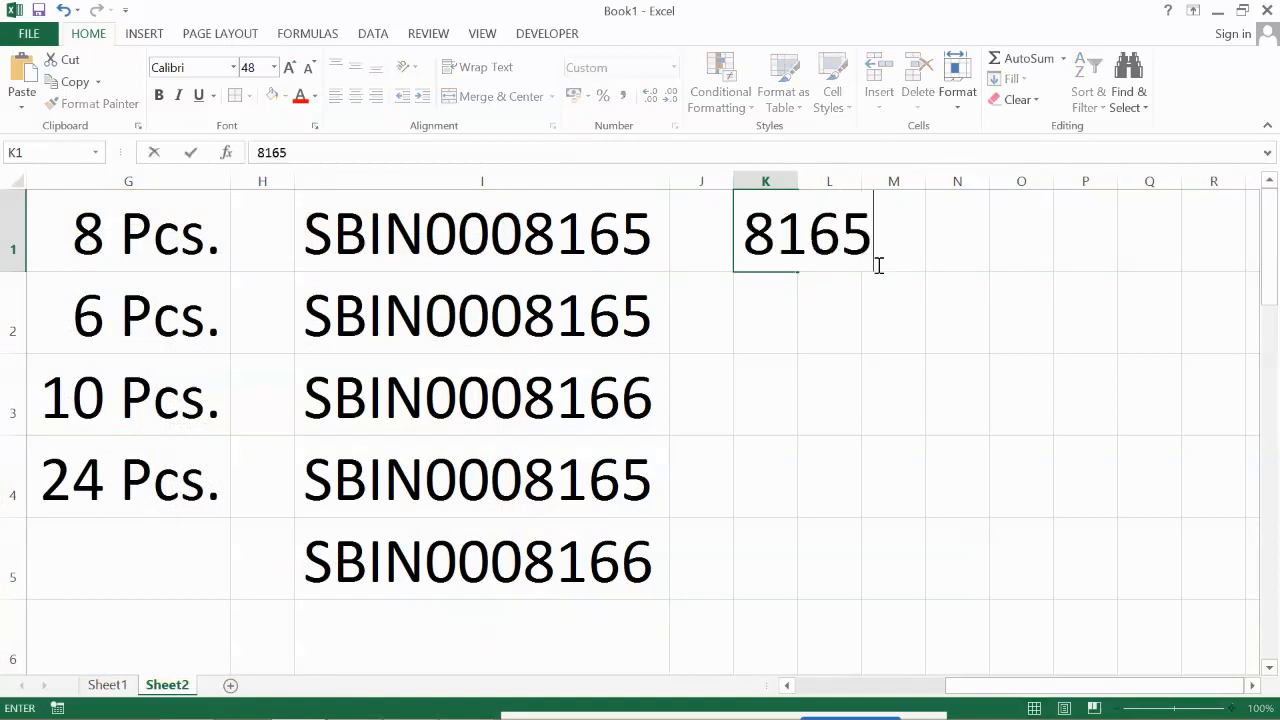
key(Return)
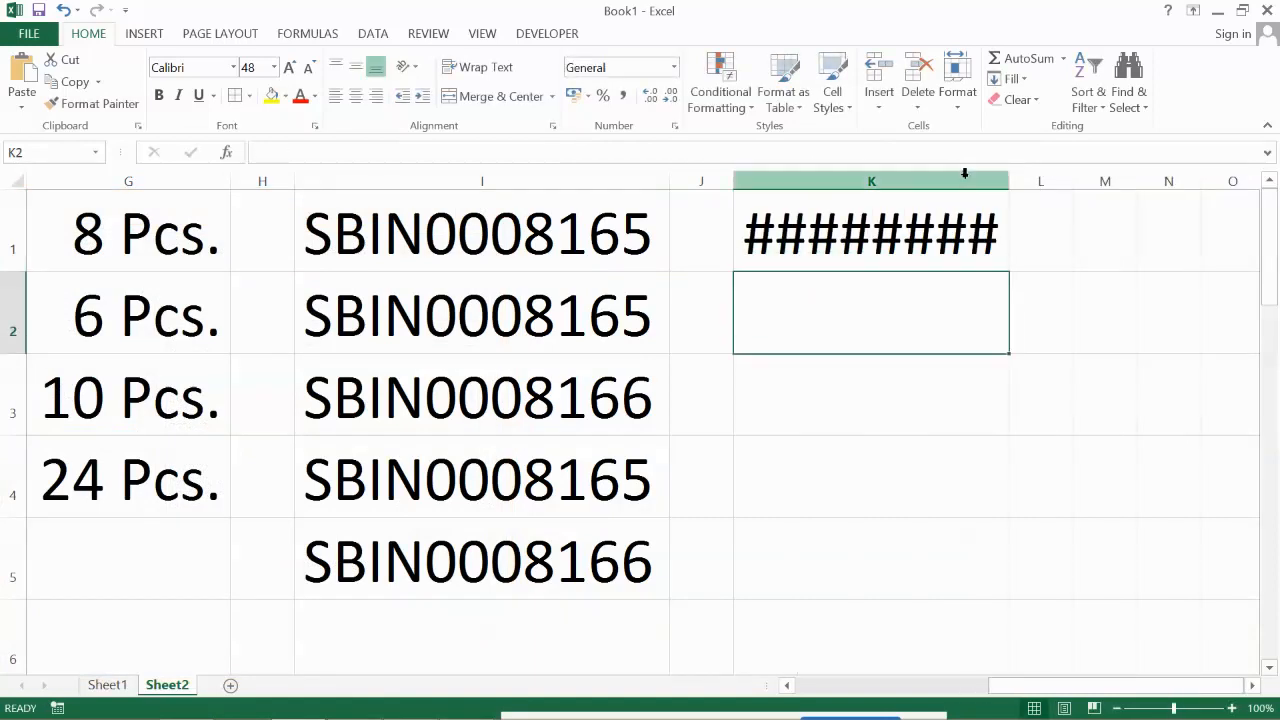
double_click(1009, 181)
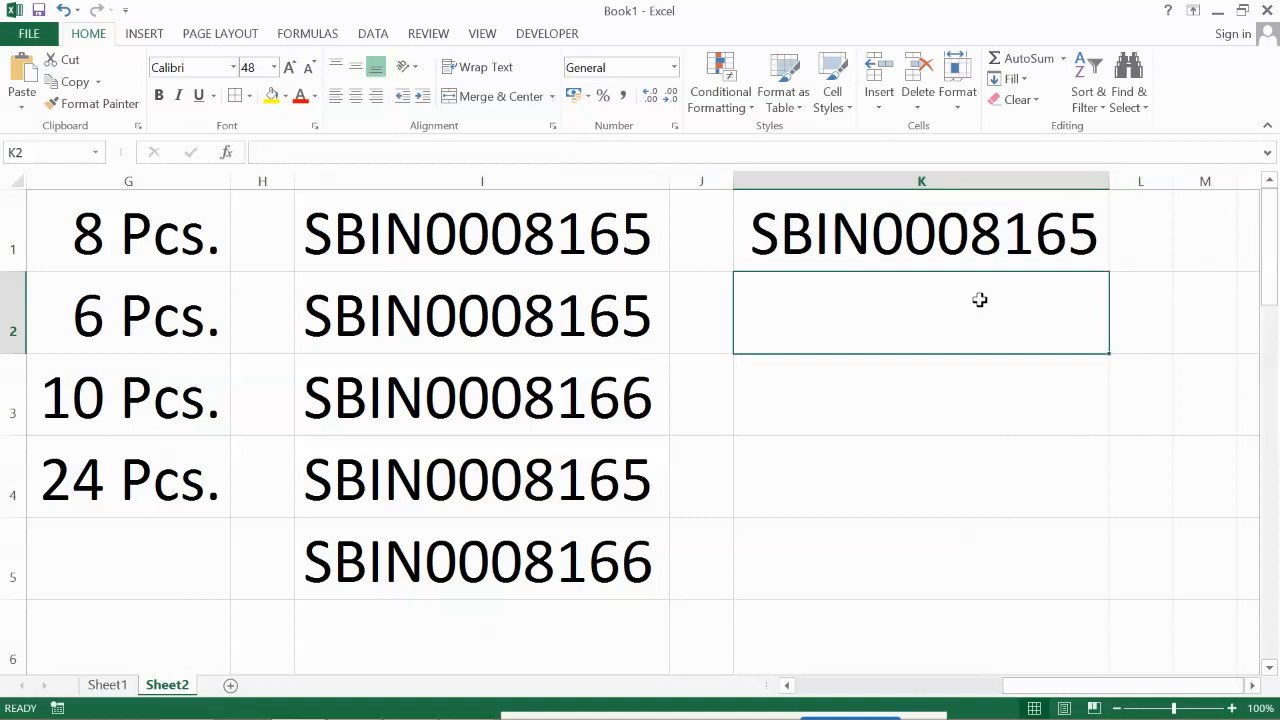
Enter 8166 in cell K2
text(816)
key(BackSpace)
text(166)
key(Return)
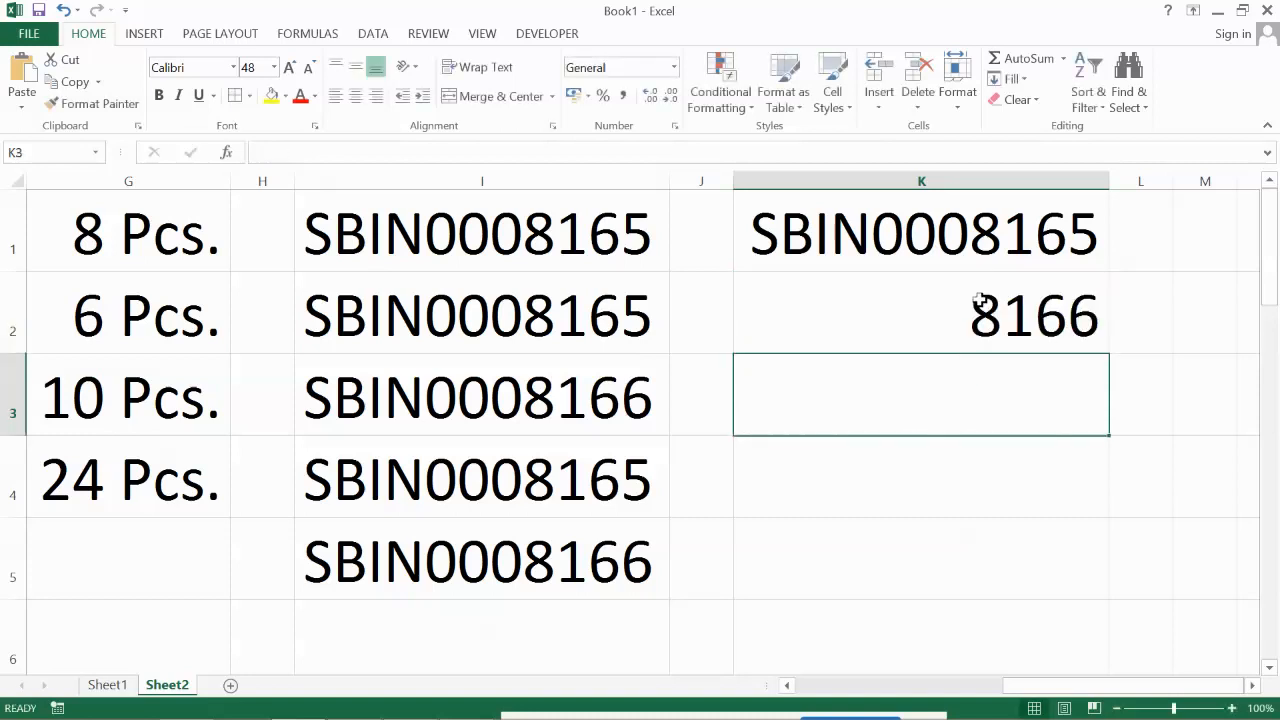
Clear cells K2 and K1 and fill K1's custom format down column K through row 40
click(1025, 304)
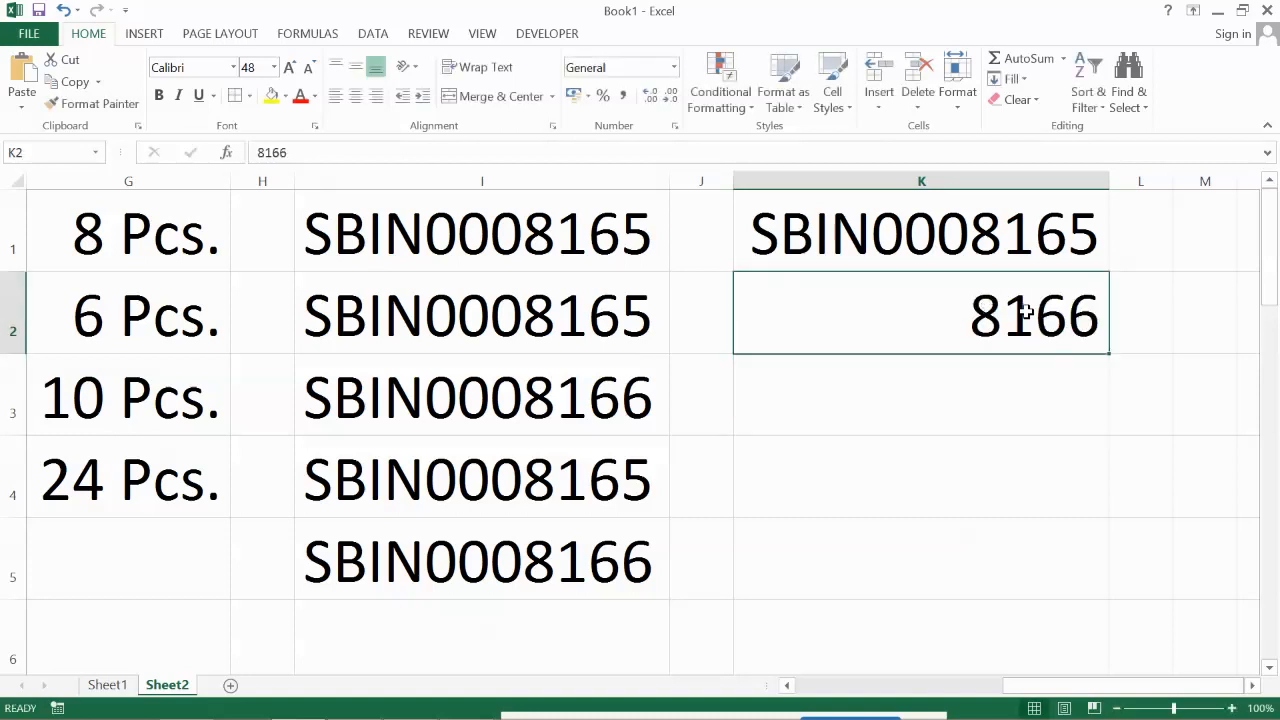
key(Delete)
click(1018, 250)
key(Delete)
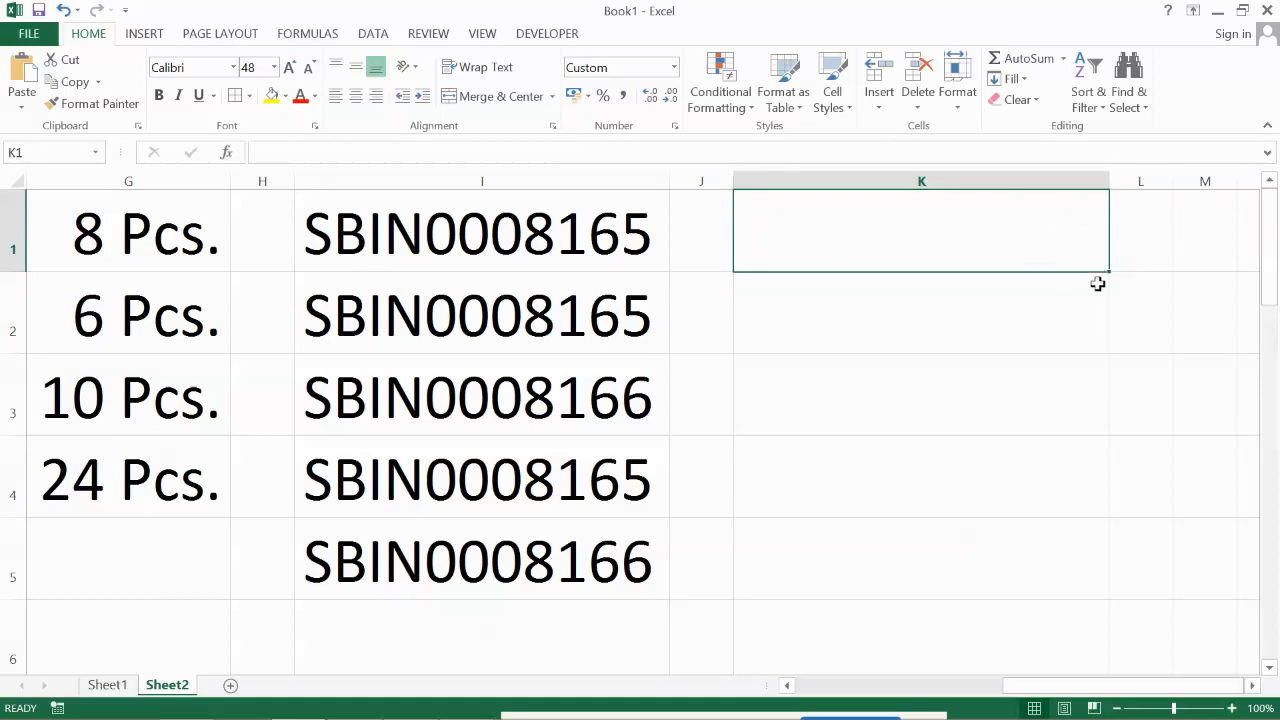
drag(1110, 273, 1080, 555)
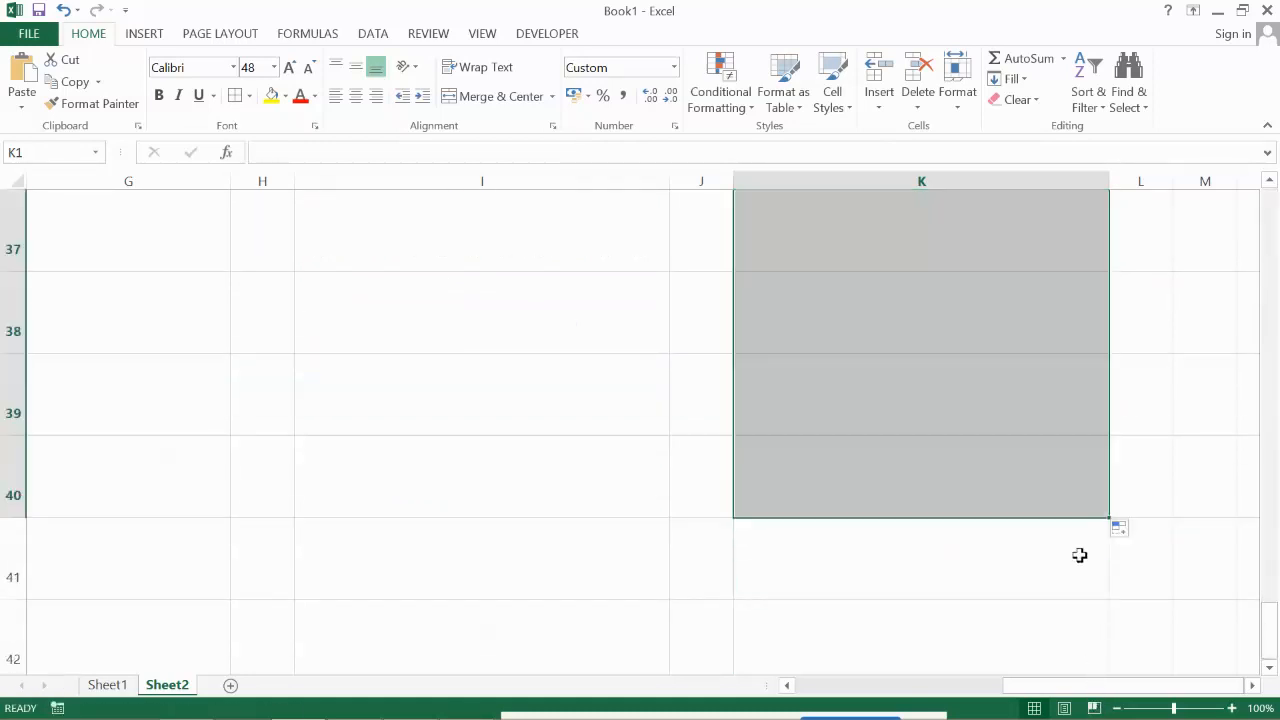
key(ctrl+Up)
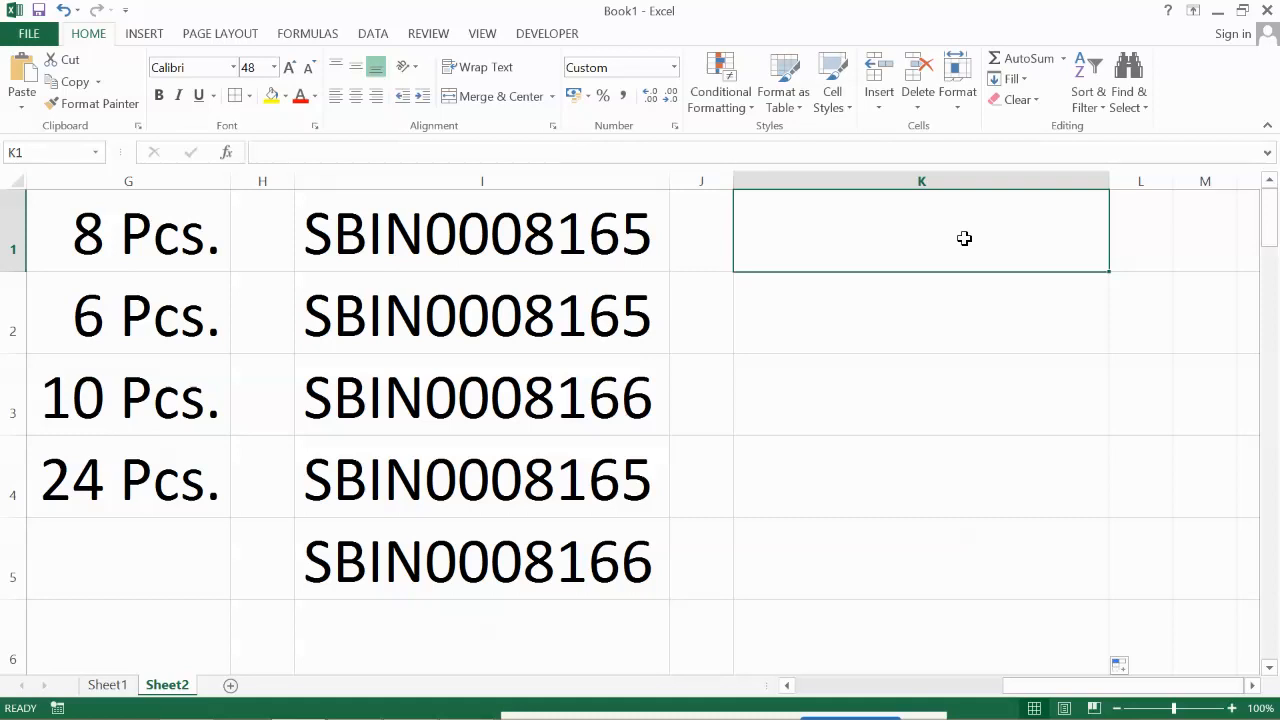
Enter 8165, 8166 and 8165 in the formatted cells K1, K2 and K3
text(8165)
key(Return)
text(8)
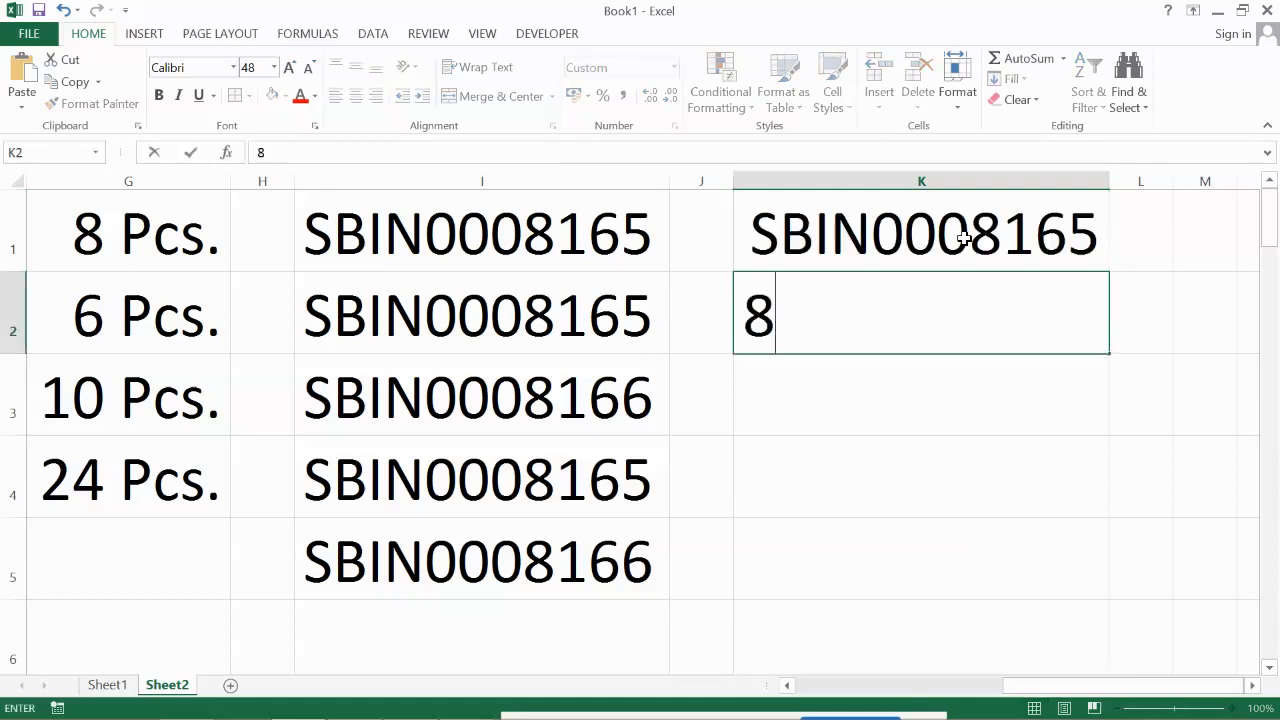
text(166)
key(Return)
text(8165)
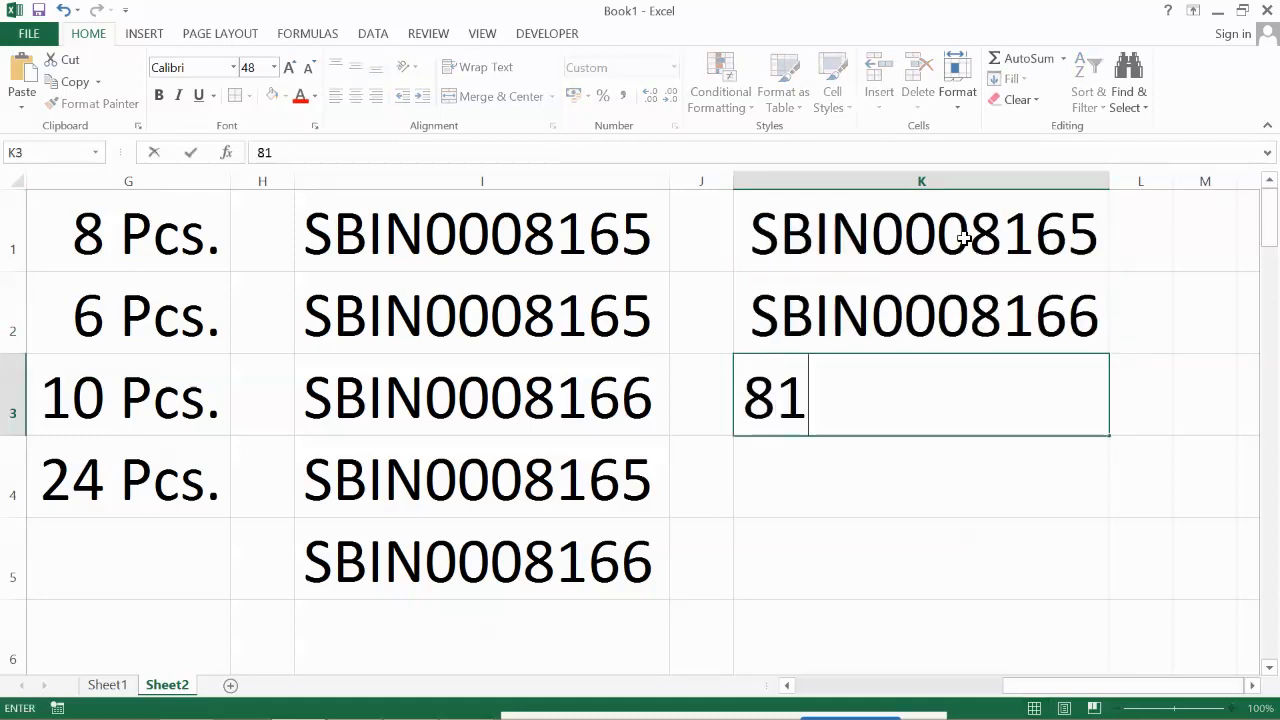
key(Return)
Enter 8165, 1274 and 8166 in the formatted cells K4, K5 and K6
text(8165)
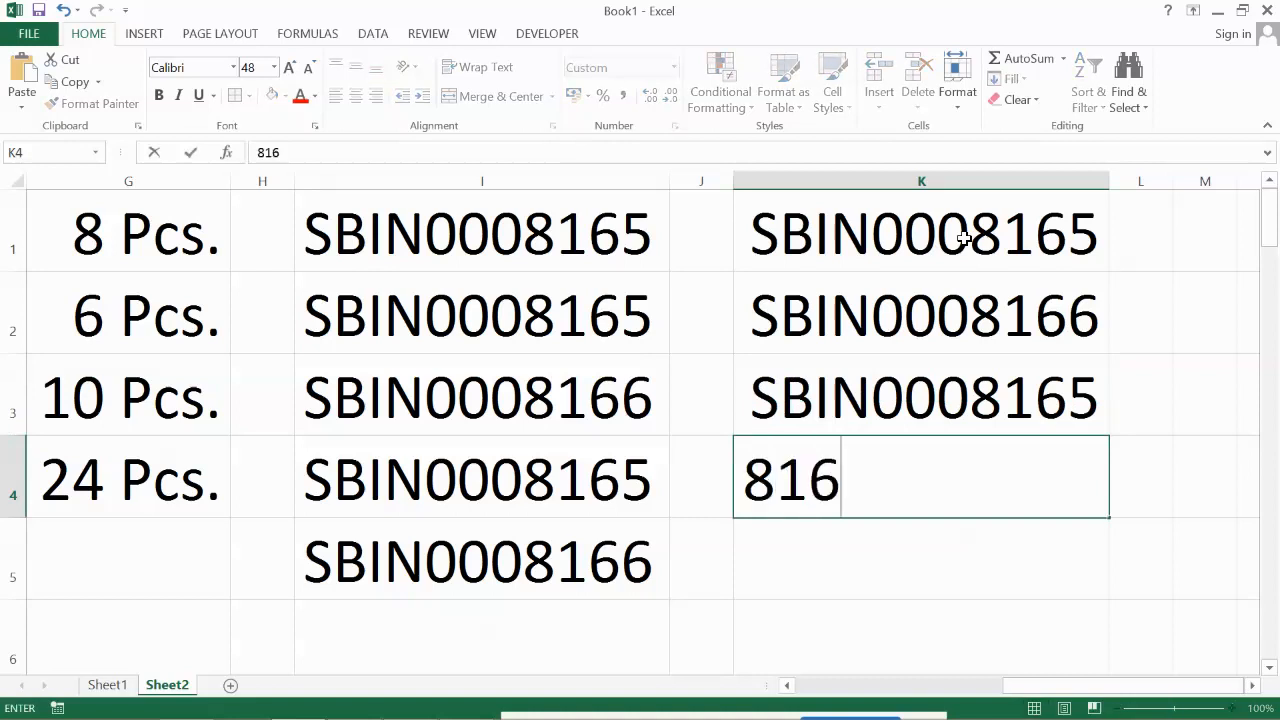
key(Return)
text(1274)
key(Return)
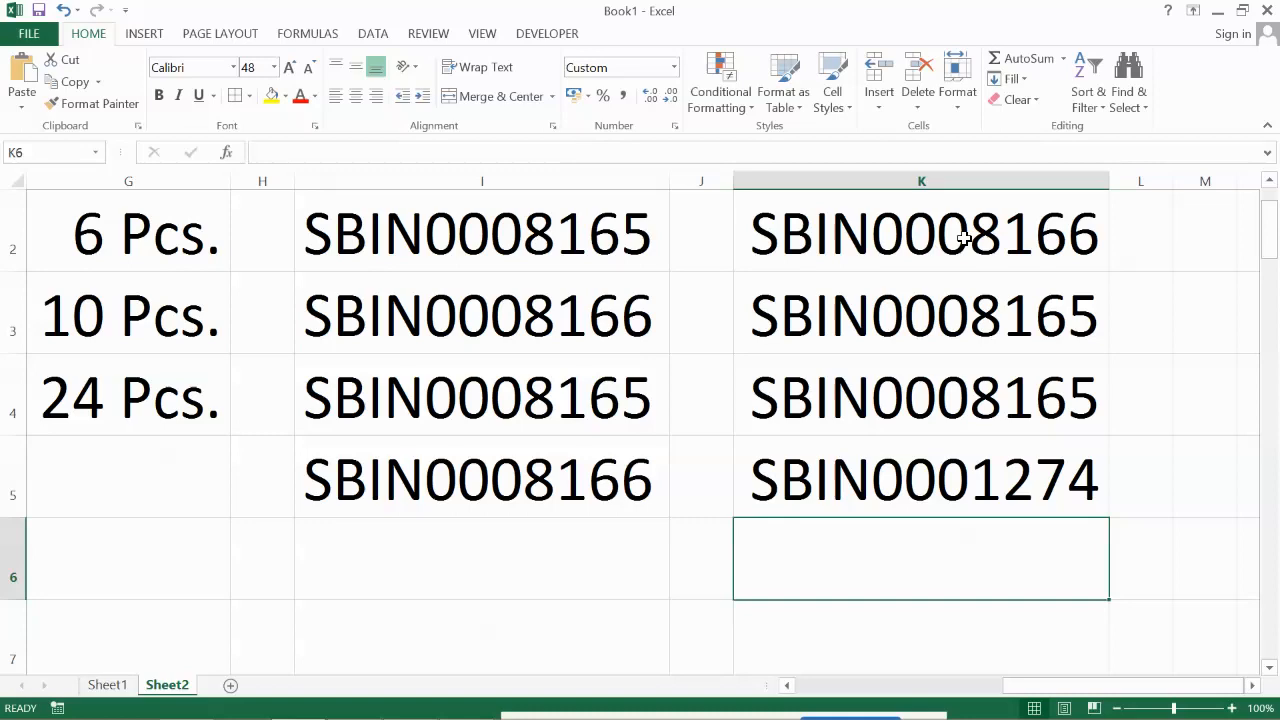
text(8166)
key(Return)
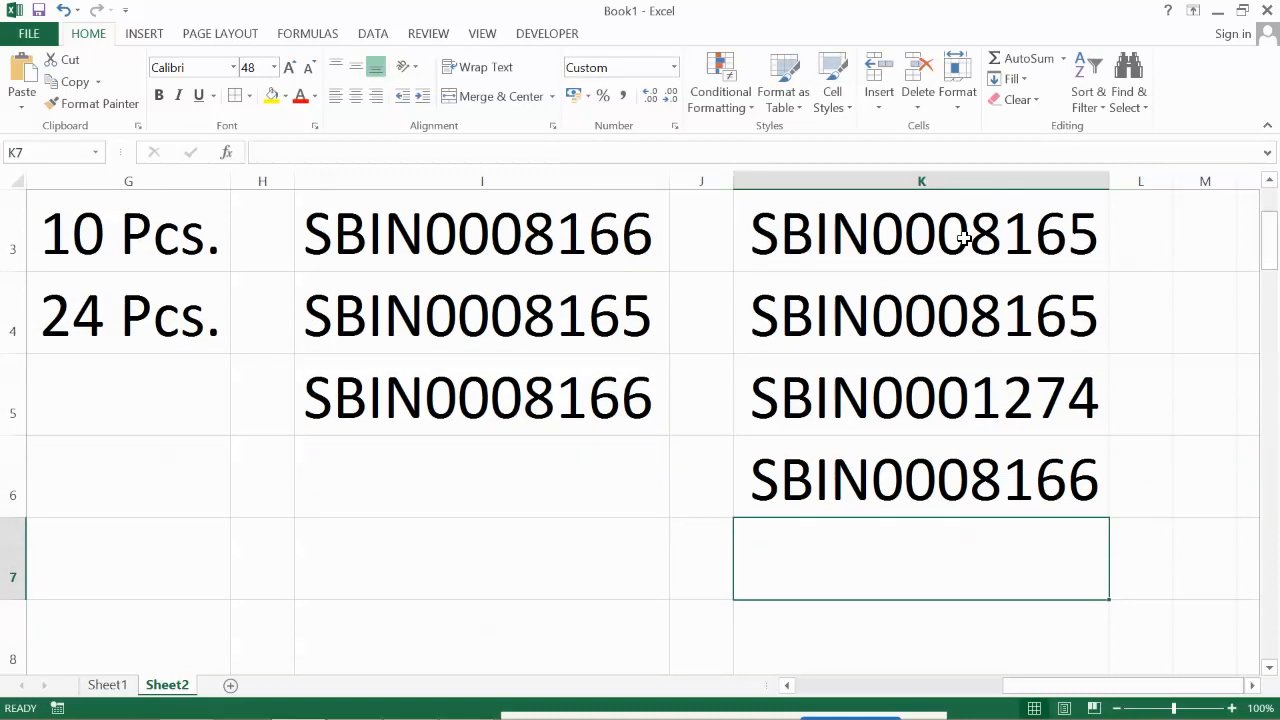
scroll(963, 238, up, 1)
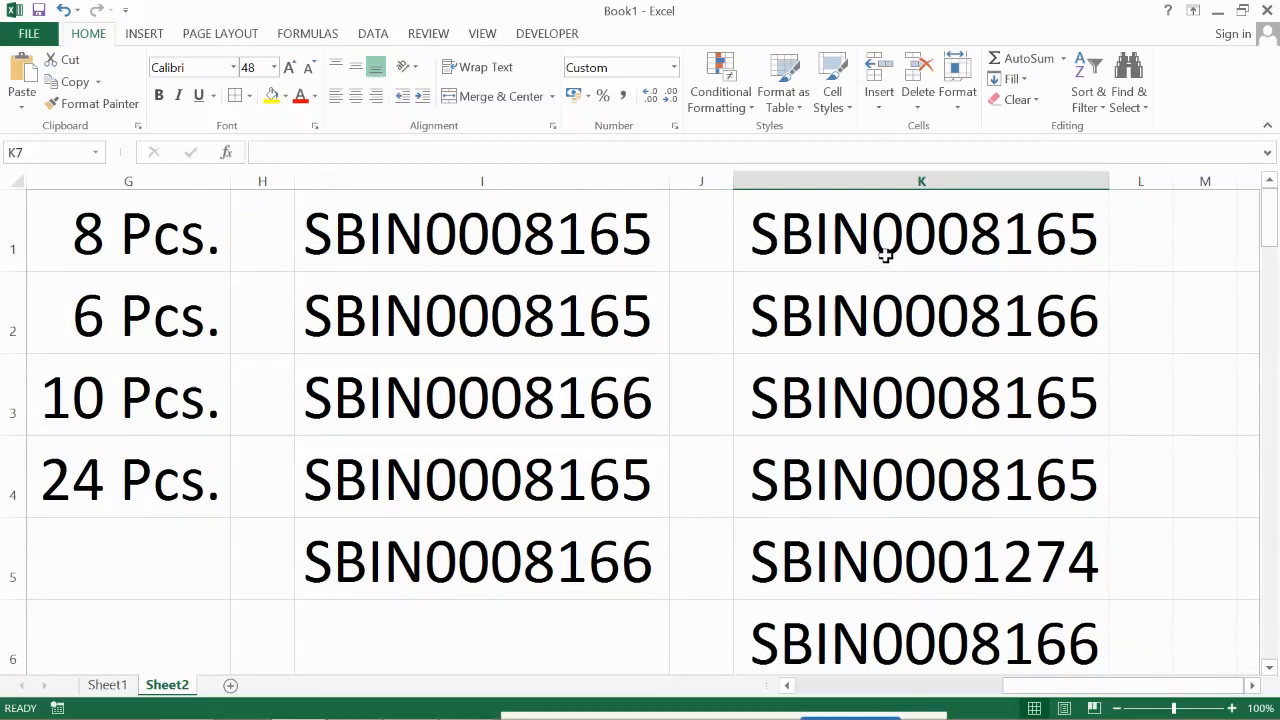
scroll(890, 258, down, 2)
scroll(895, 262, up, 2)
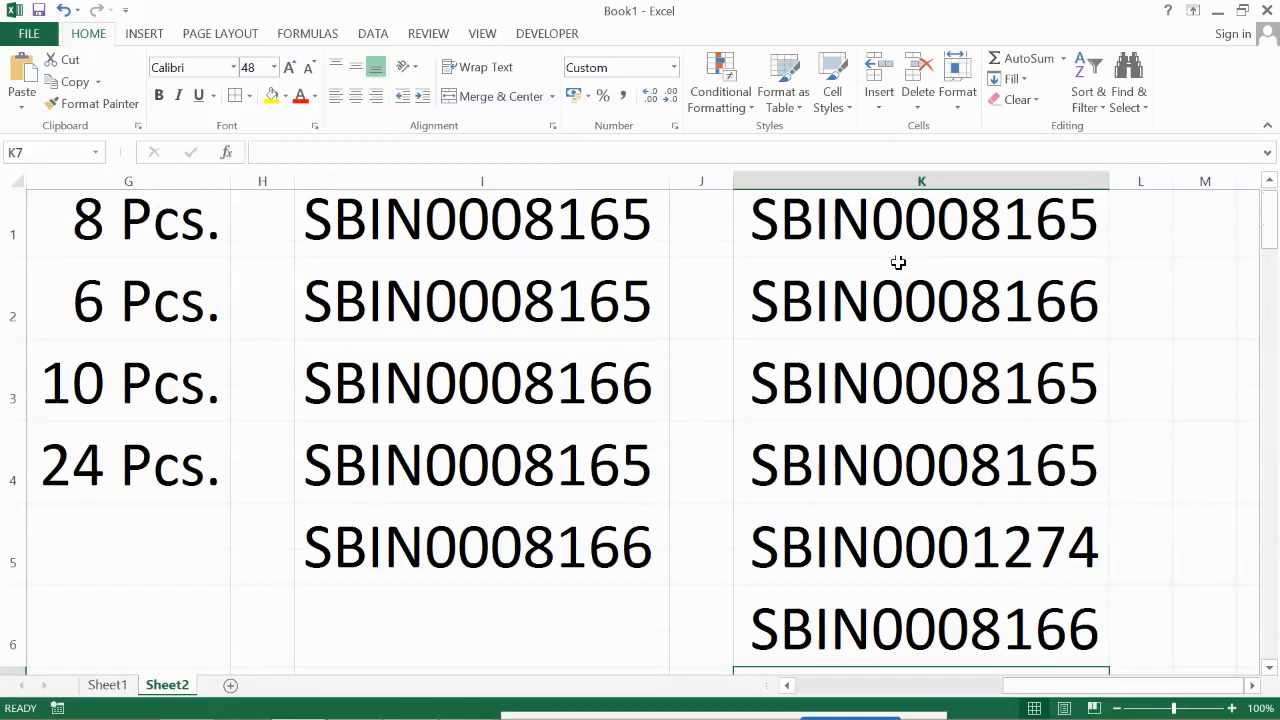
Enter 8166 and 8165 in the formatted cells K7 and K8
scroll(905, 264, down, 1)
text(8166)
key(Return)
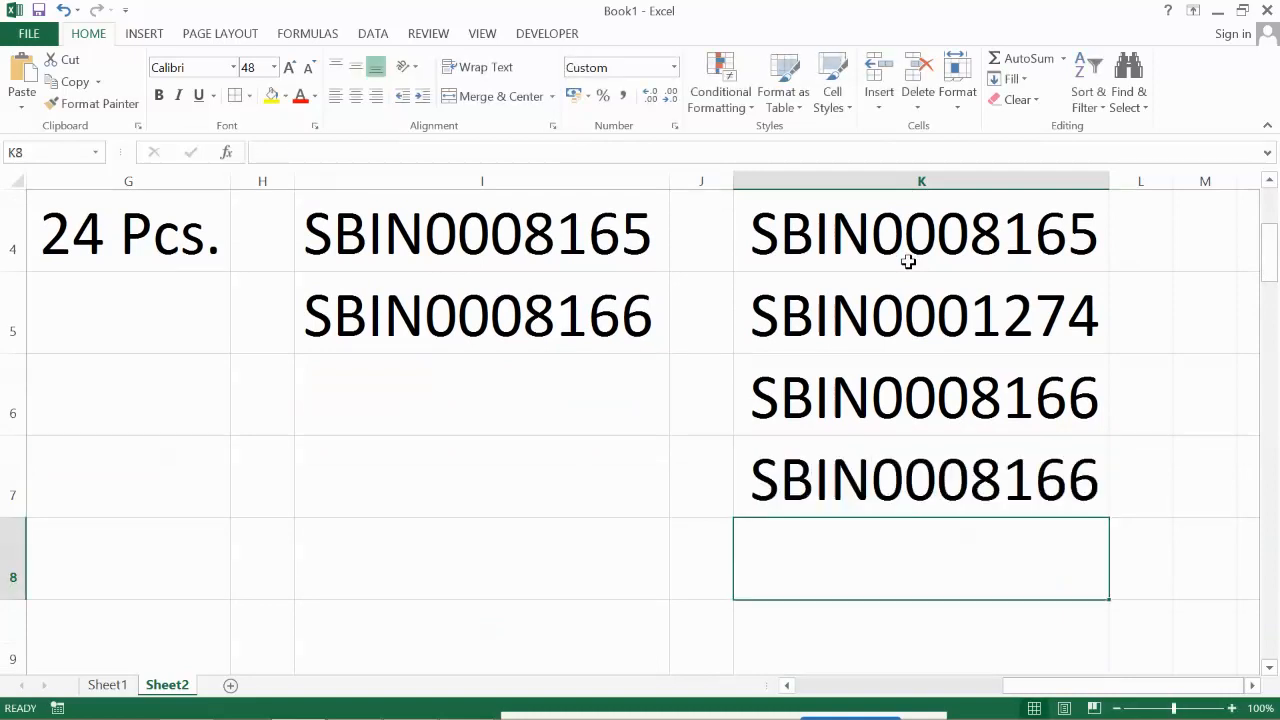
text(8165)
key(Return)
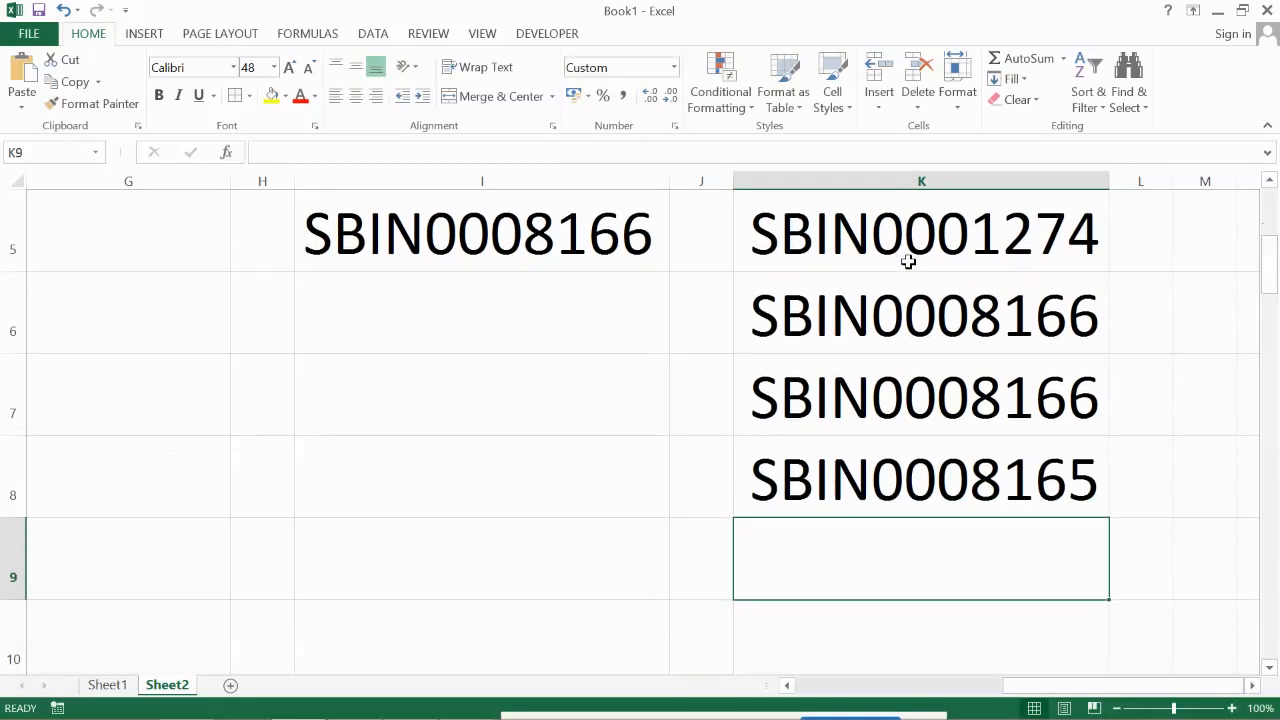
Check the stored values of the prefixed codes in column K, from K1 down to the first empty cell
key(Up)
key(Up)
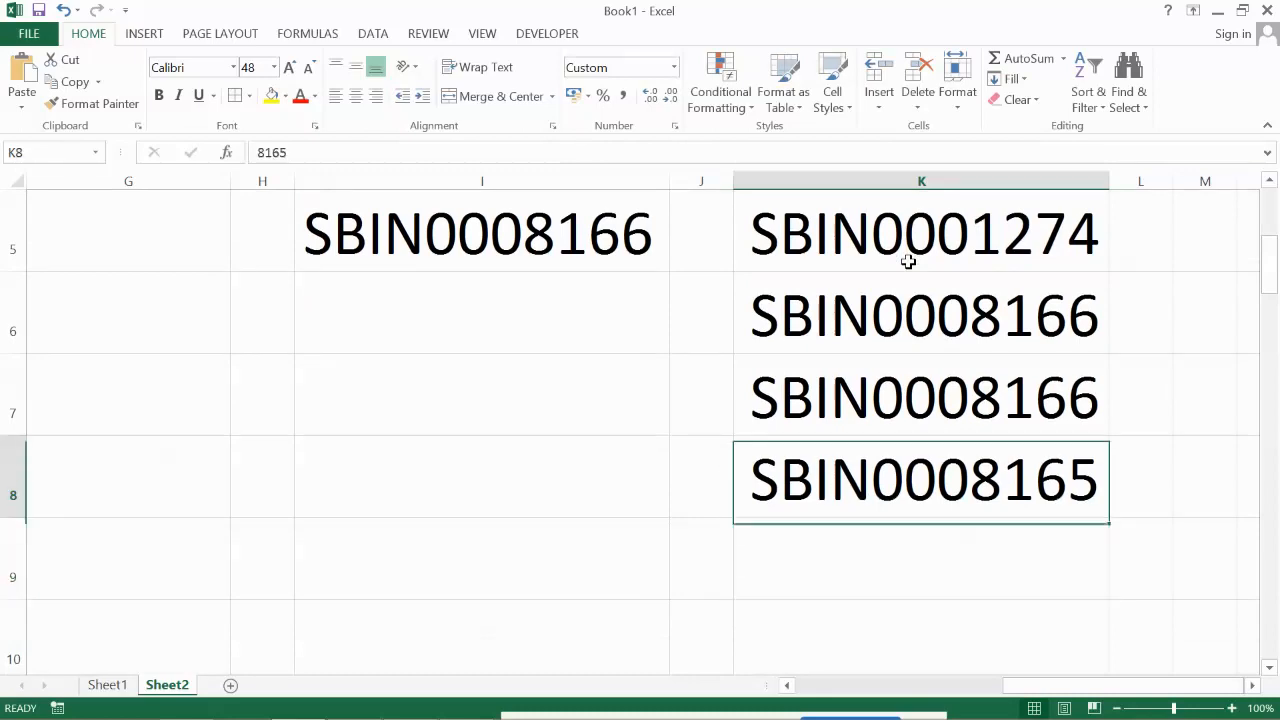
key(ctrl+Up)
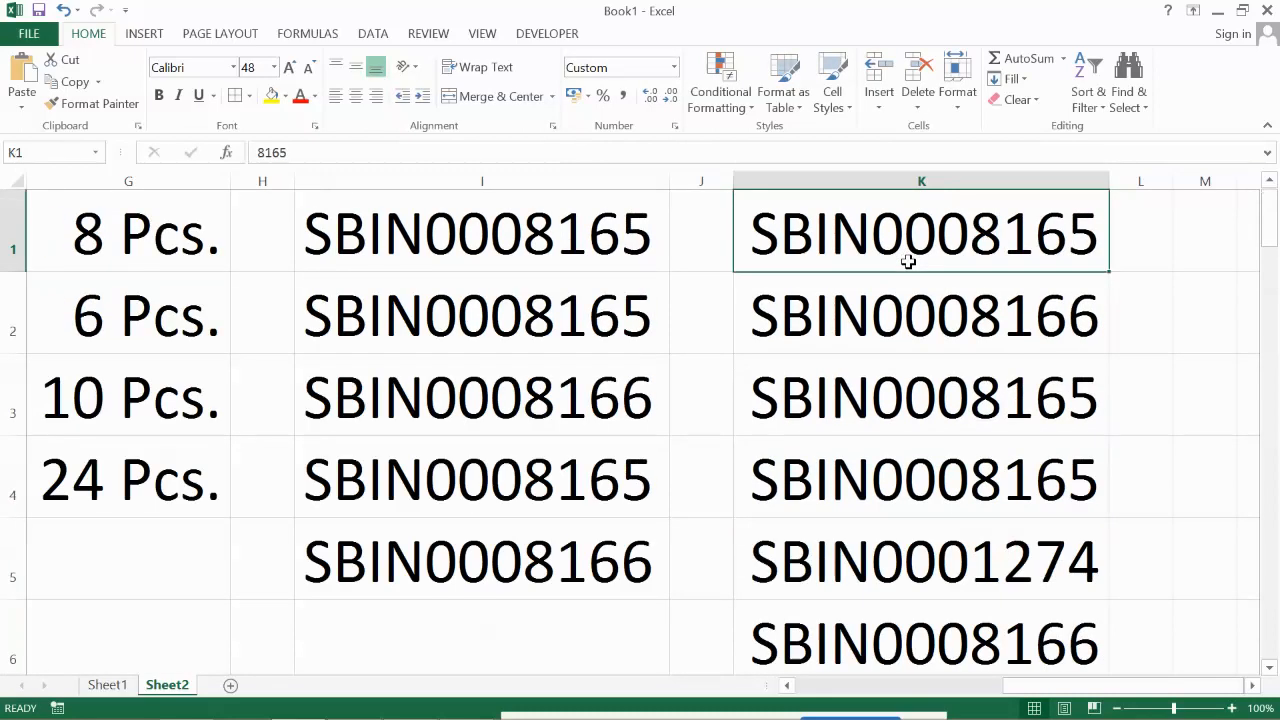
key(Down)
key(Down)
key(Down)
key(Down)
key(Down)
key(Down)
key(Down)
key(Down)
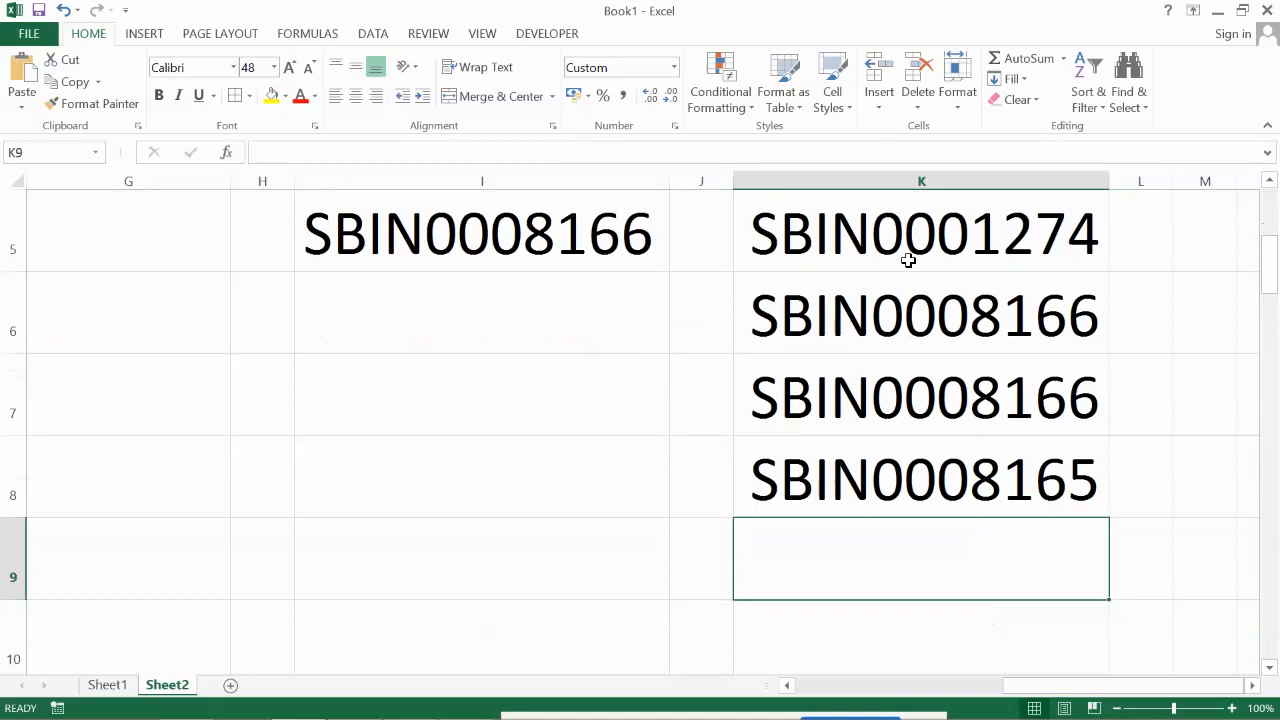
Enter the full code CBIN0R10001 in cell K9 and the short number 8165 in K10
text(CBIN0)
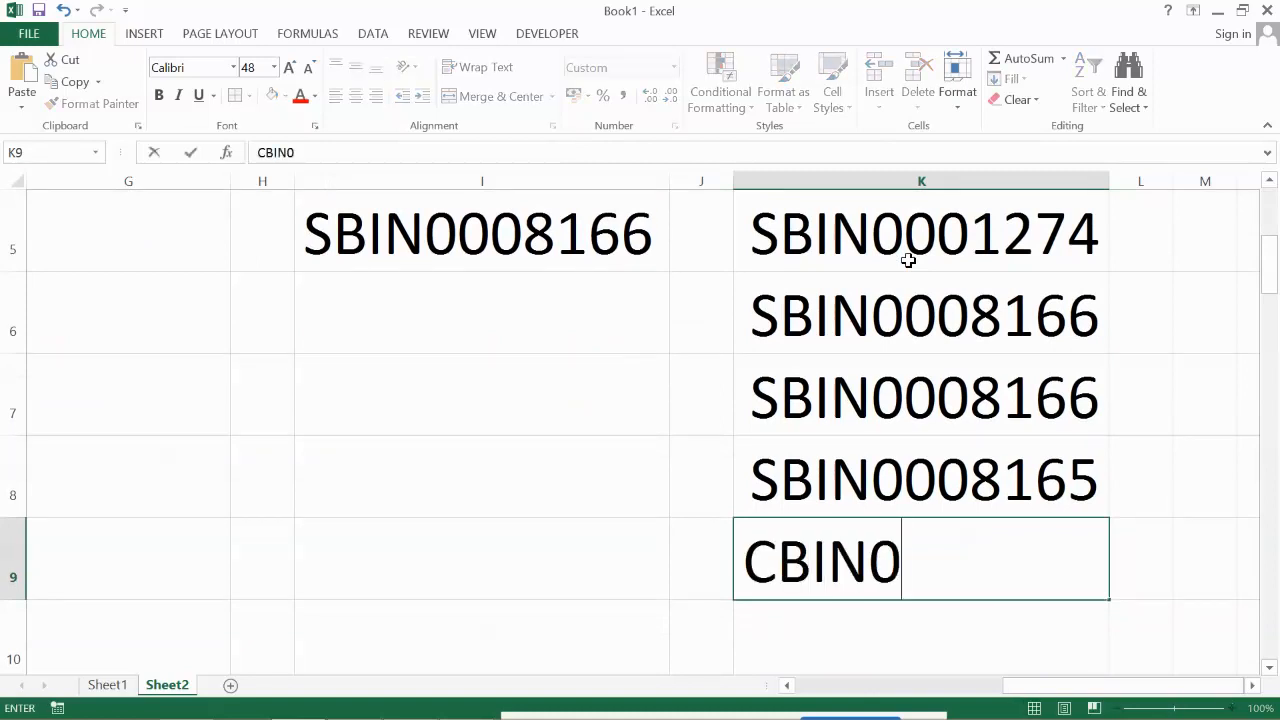
text(R1001)
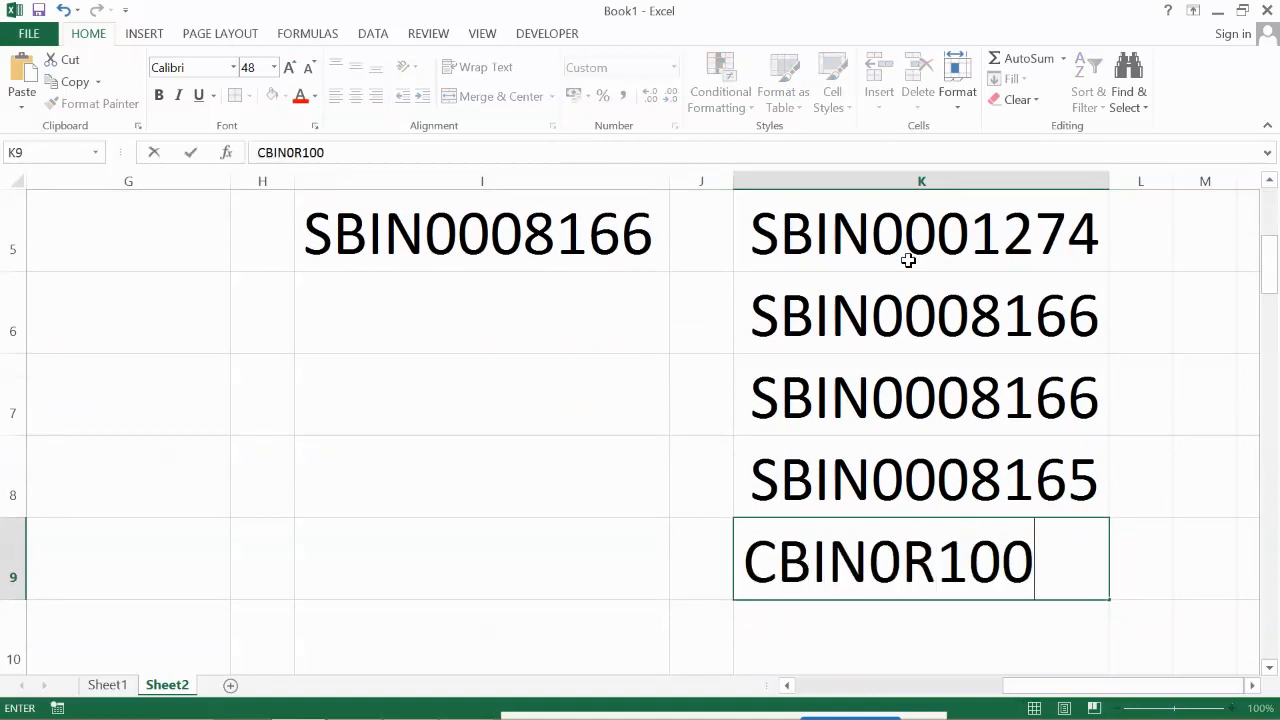
key(BackSpace)
text(01)
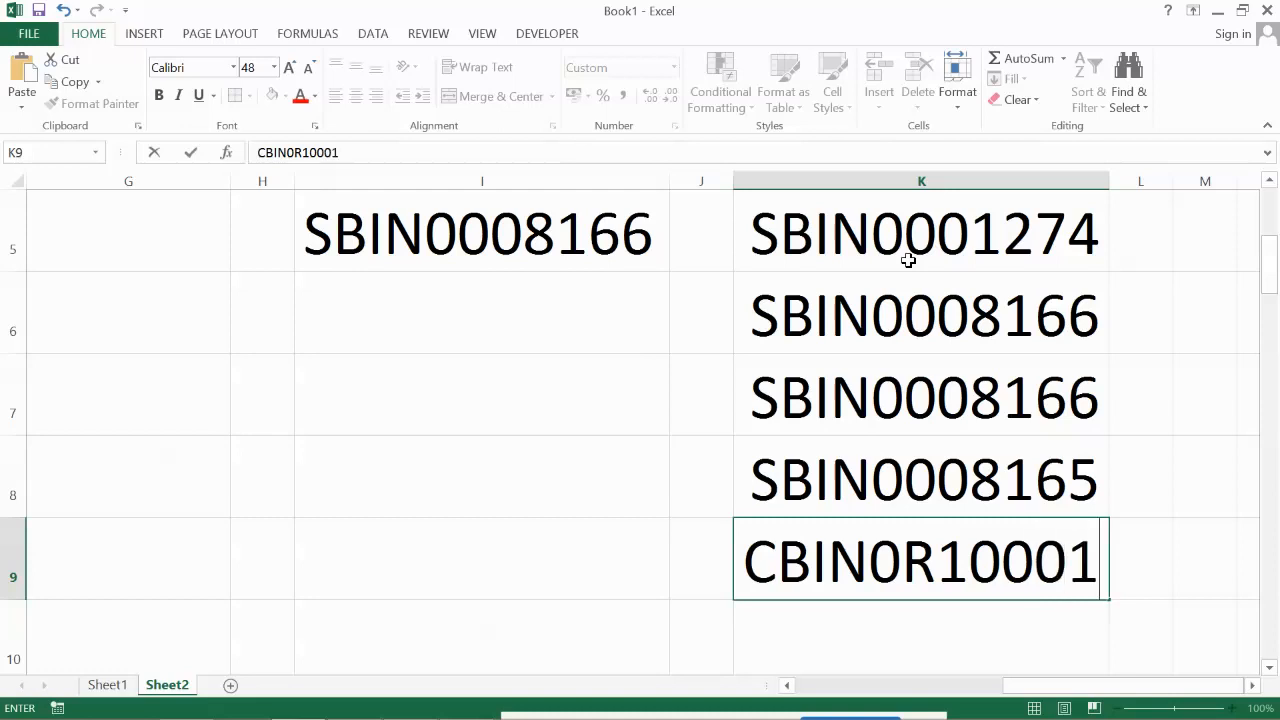
key(Return)
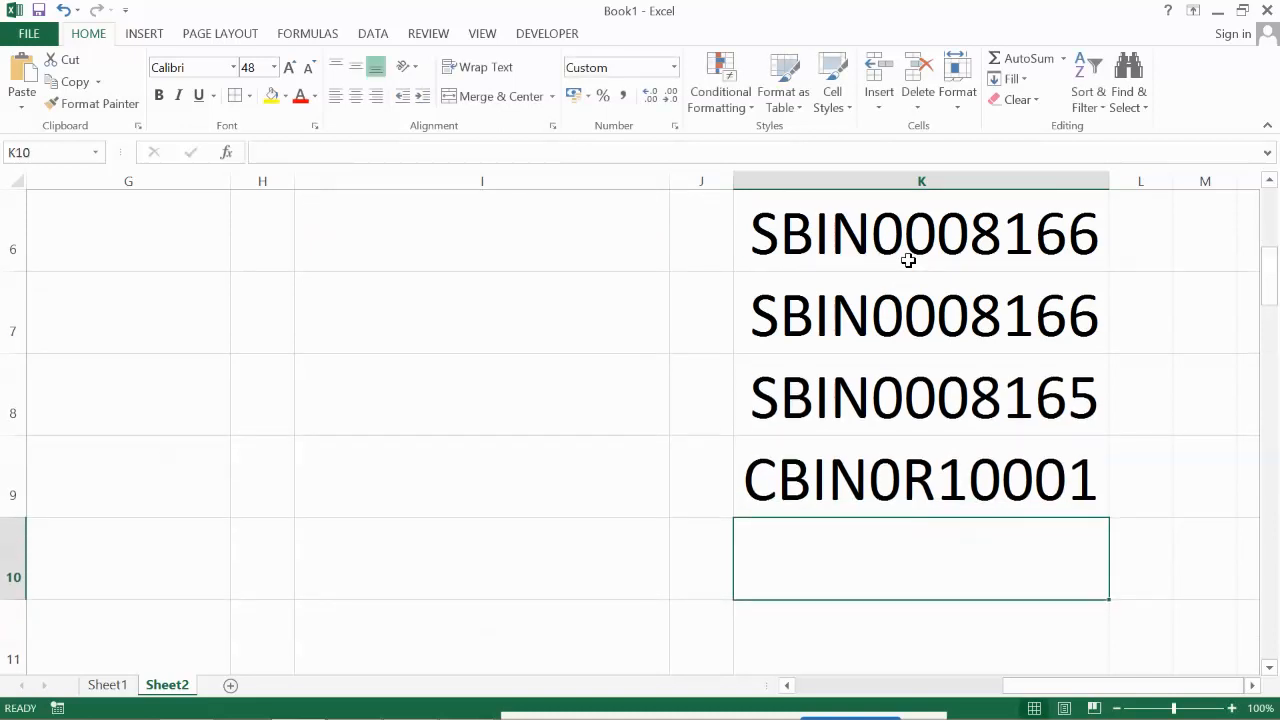
text(8165)
key(Return)
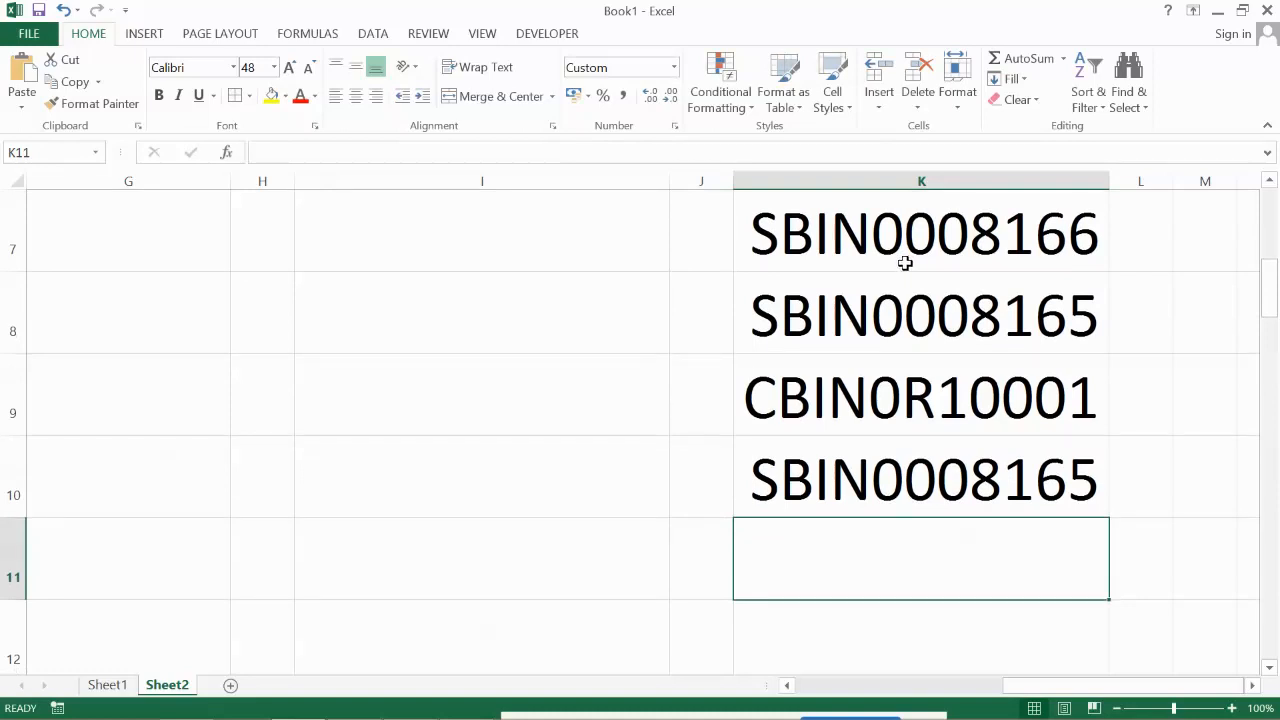
Review the Kg, Pcs. and bank code columns across row 1, comparing columns E, G, I and K
scroll(905, 262, up, 2)
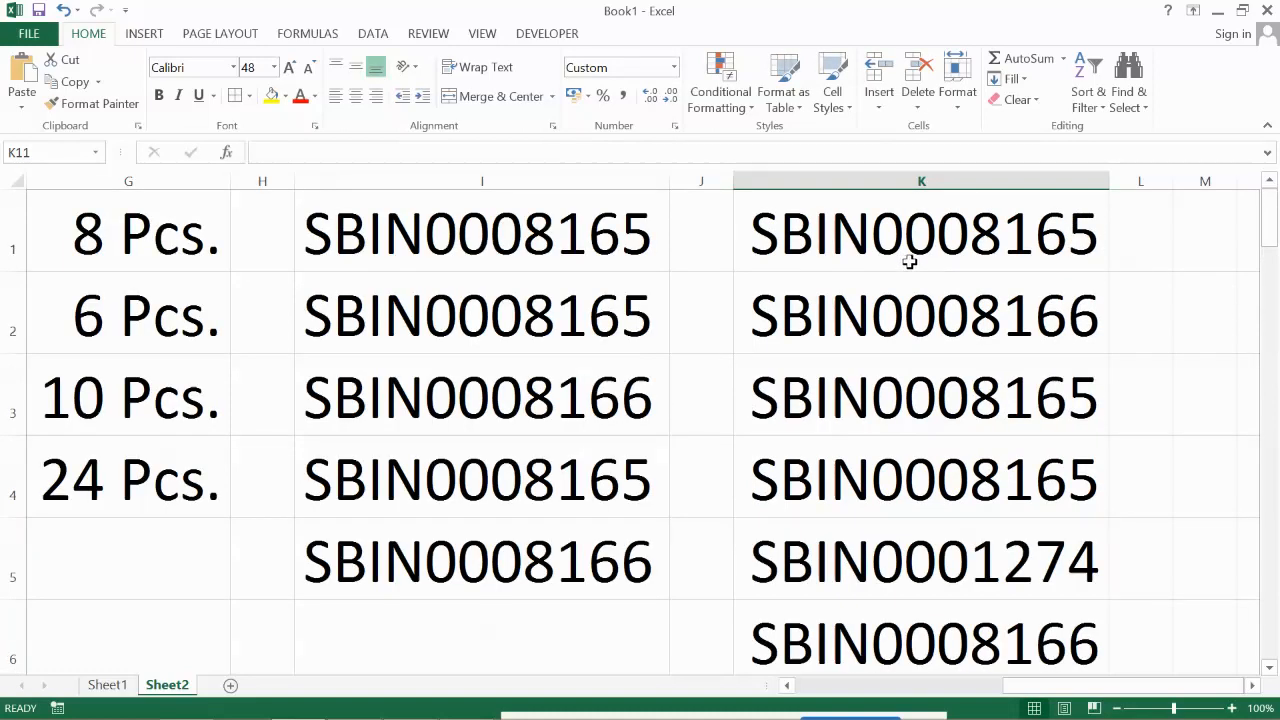
key(Left)
key(Left)
key(Up)
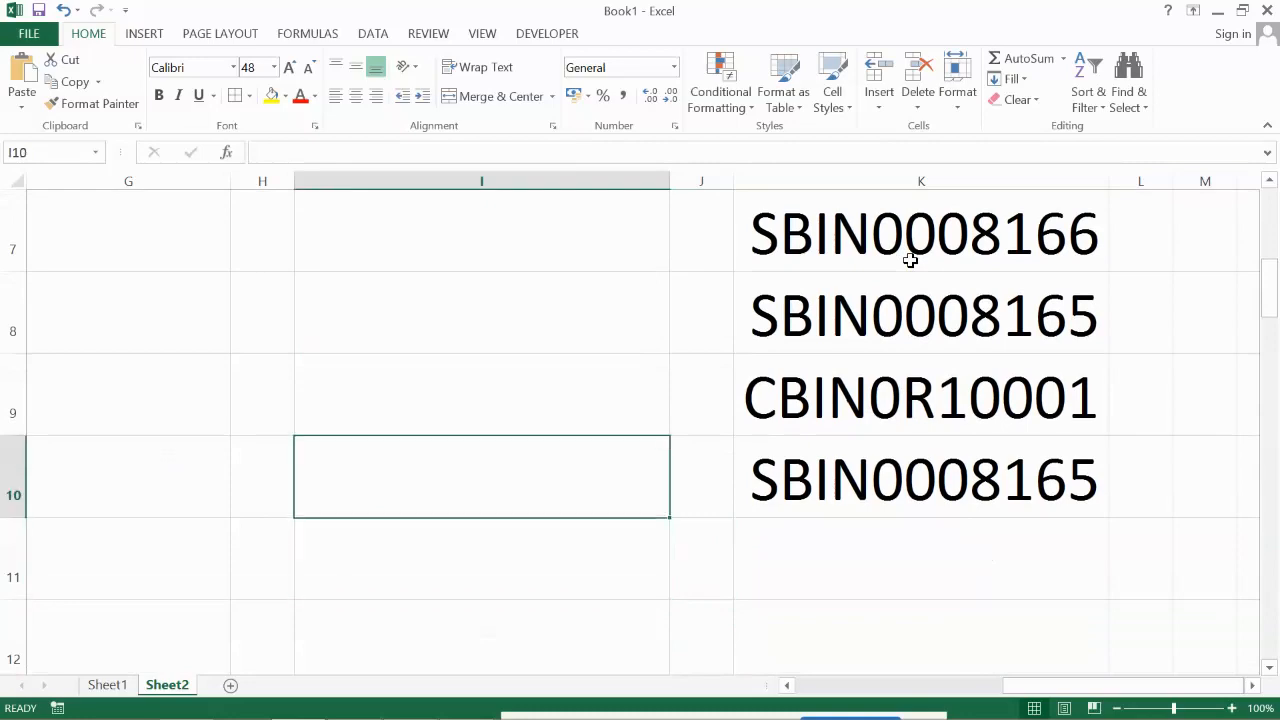
key(ctrl+Up)
key(ctrl+Up)
key(Left)
key(Left)
key(Left)
key(Left)
key(Left)
key(Left)
key(Left)
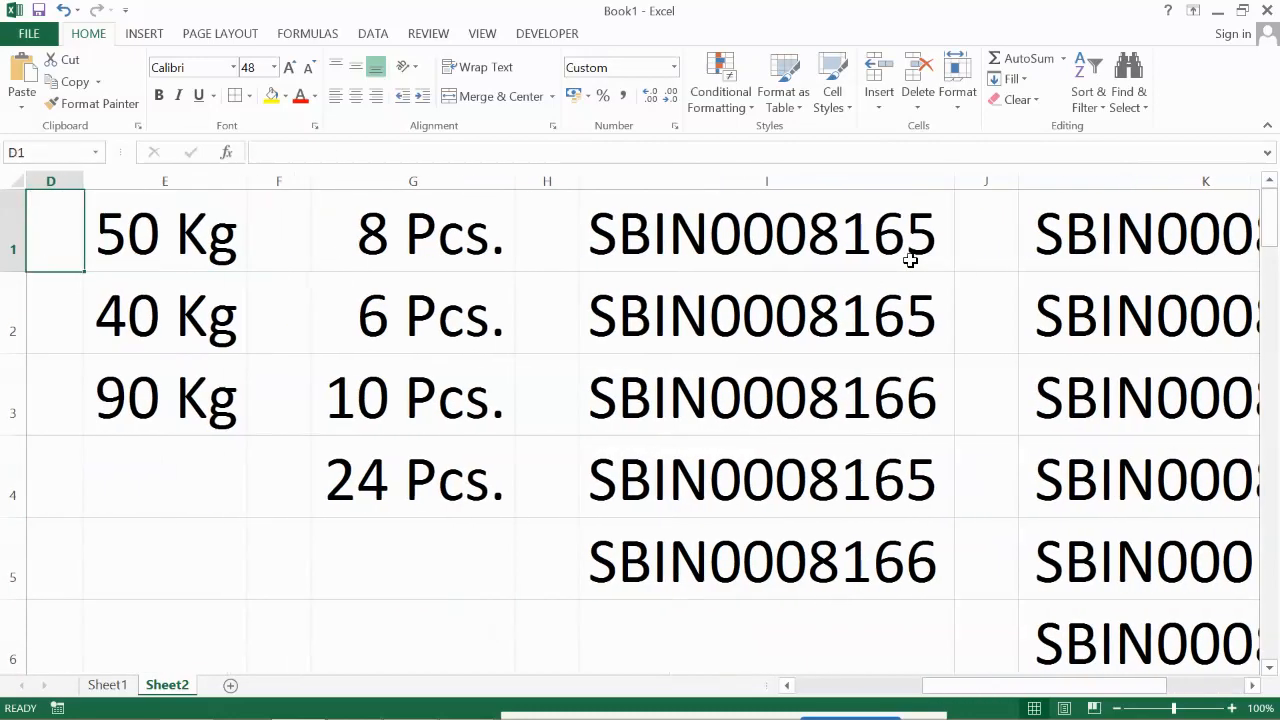
key(Right)
key(Right)
key(Right)
key(Right)
key(Right)
key(Right)
key(Right)
key(Right)
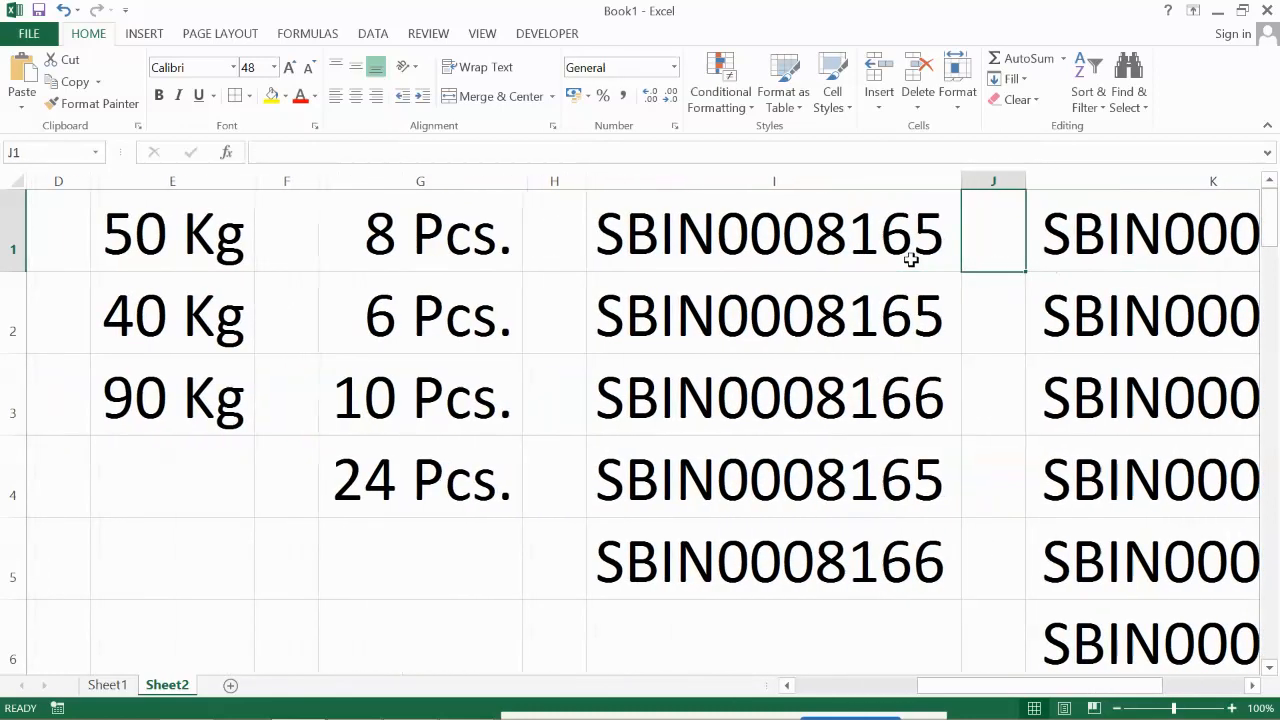
key(Right)
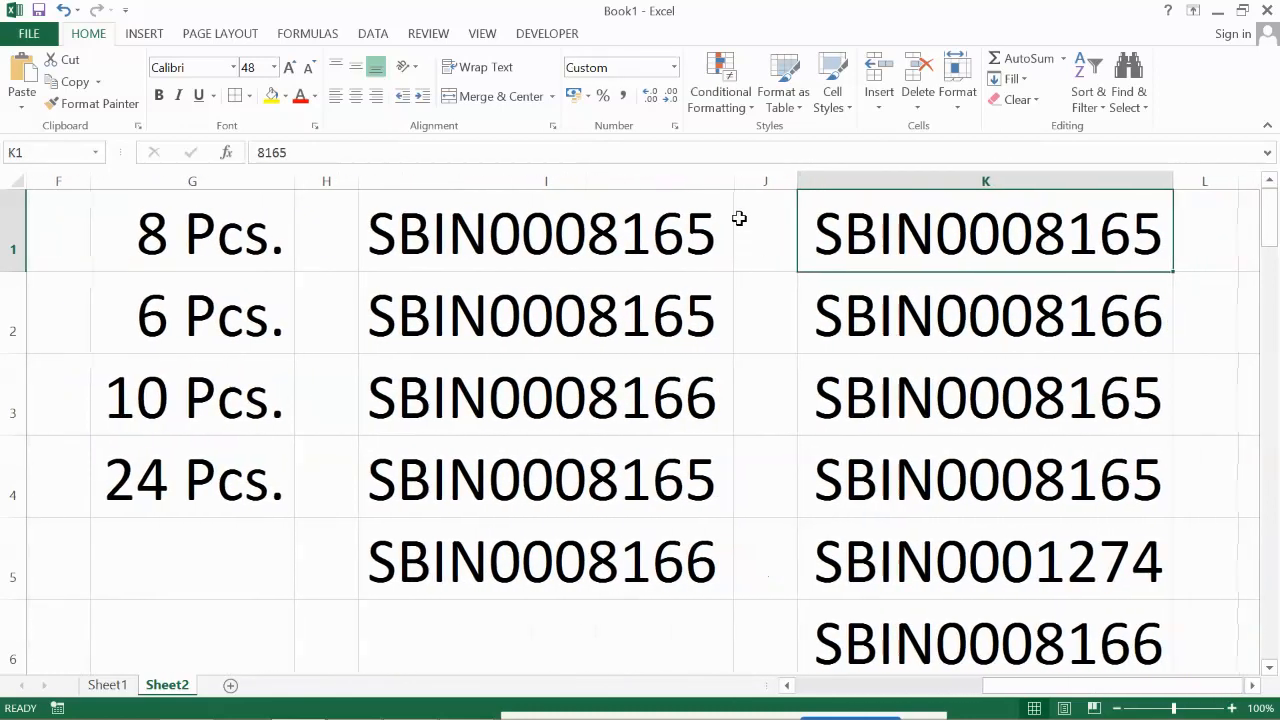
Enter the short number 8166 in the General-format cell I6
click(491, 615)
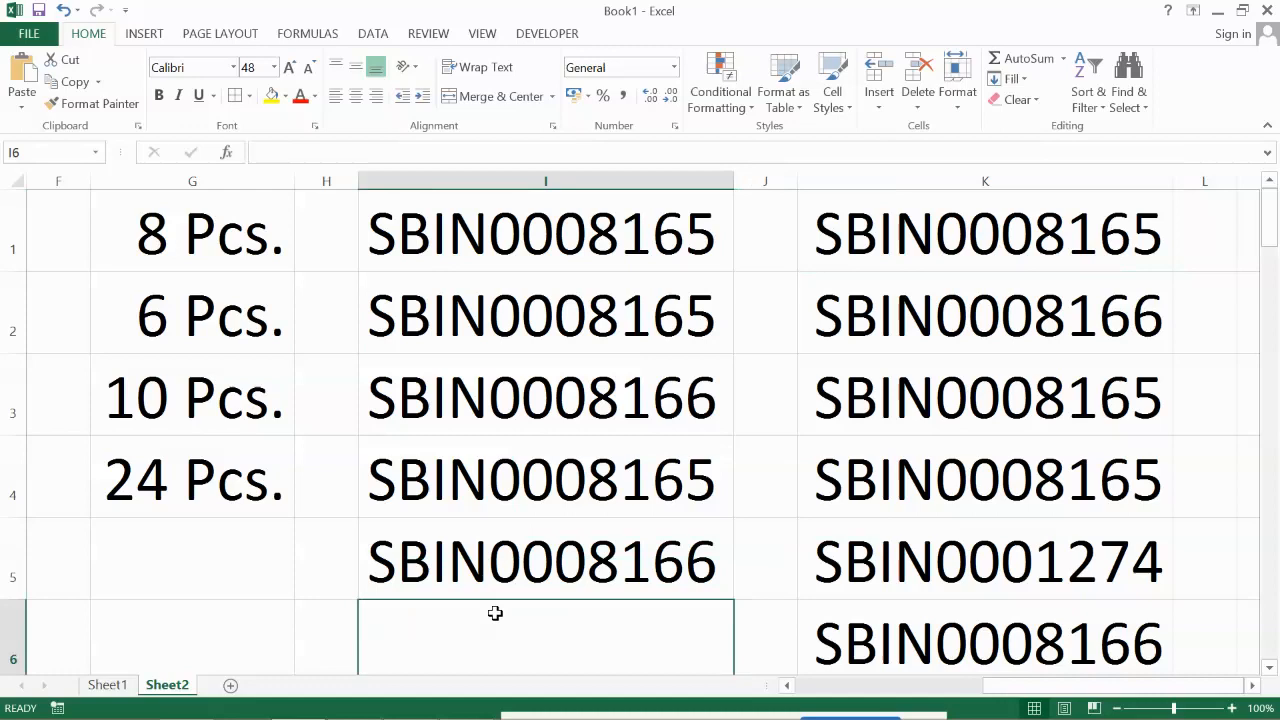
text(8166)
key(Return)
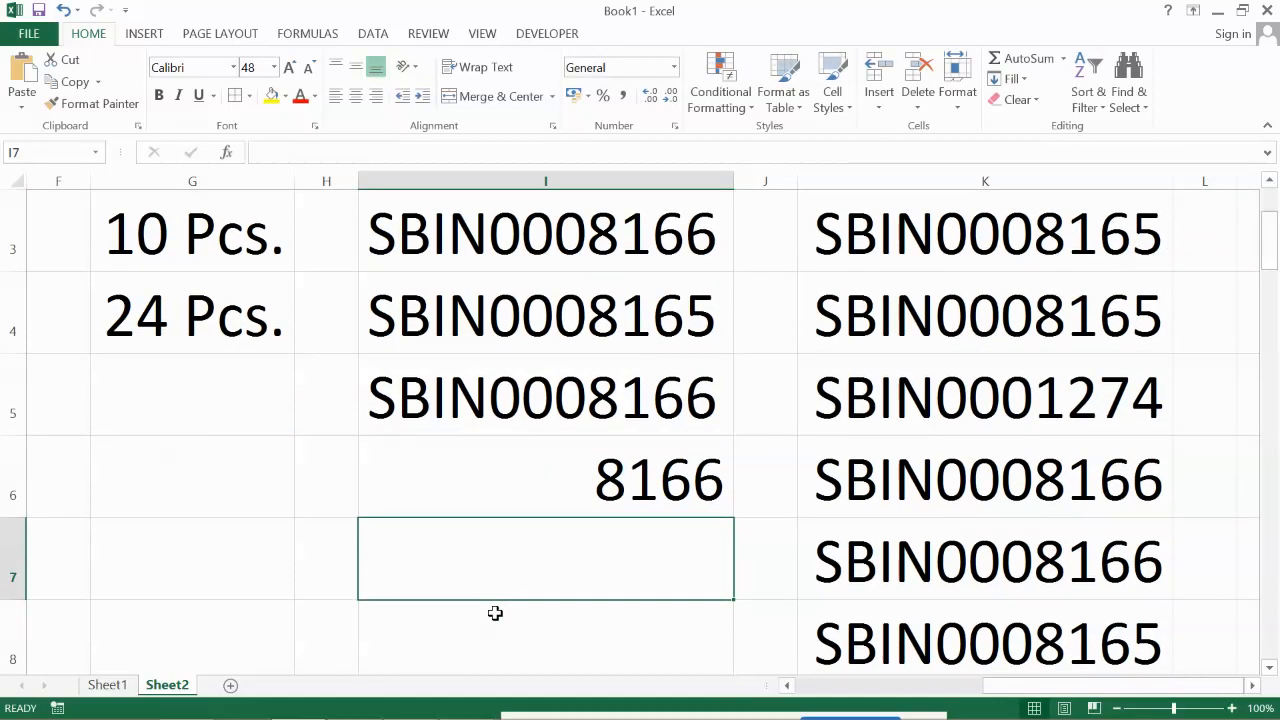
Replace the entry in cell I6 with the full code SBIN0008165
key(Up)
text(SBIN0008165)
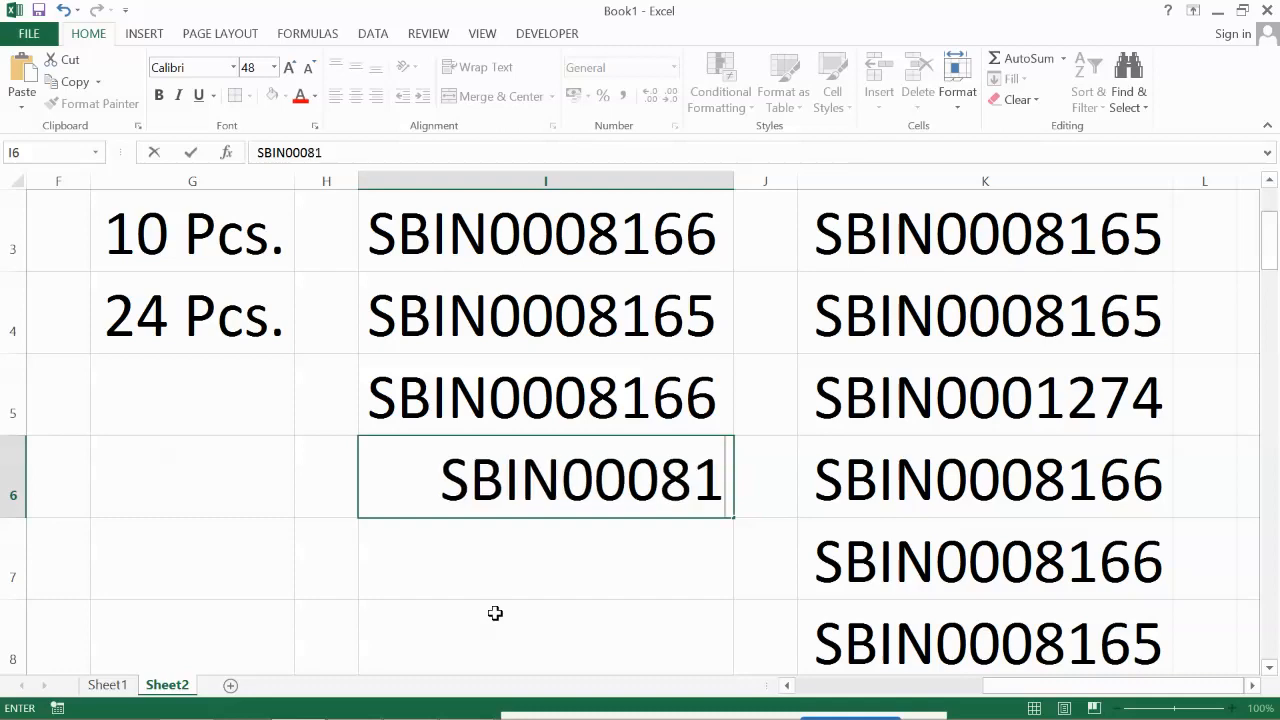
key(Return)
key(Down)
key(Down)
key(Down)
key(Down)
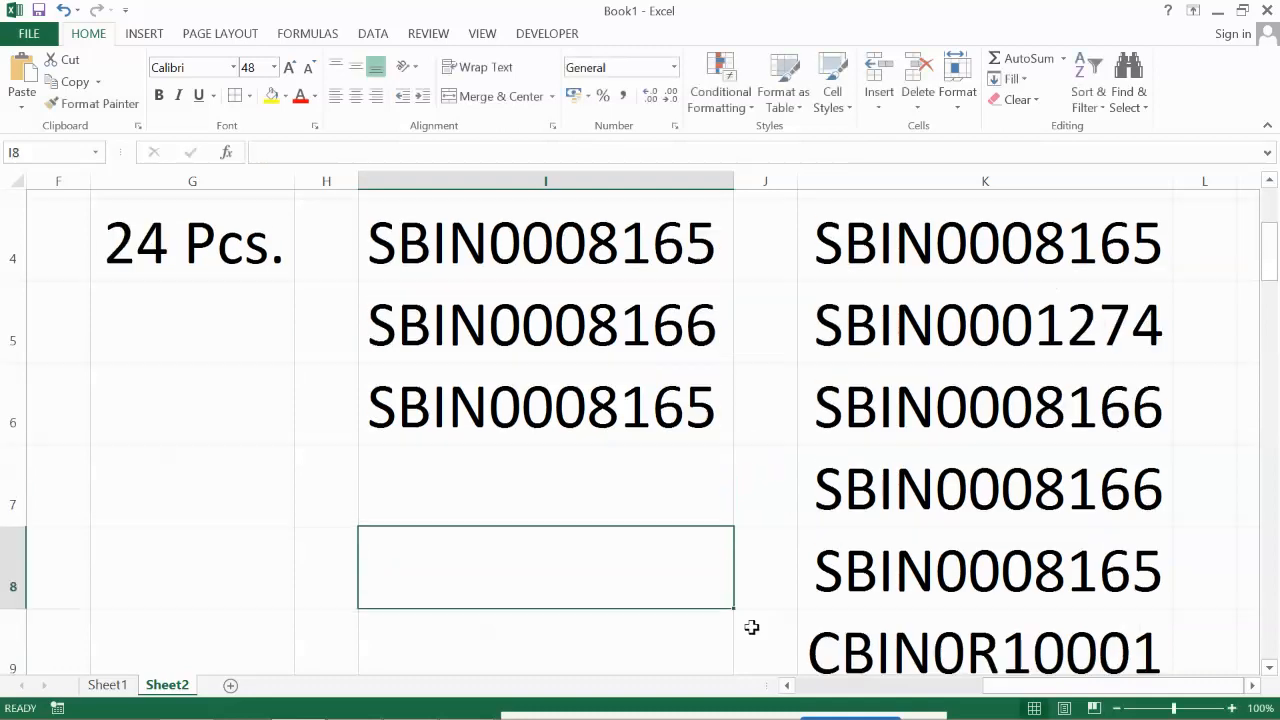
Enter 8166 in the formatted cell K11
click(937, 566)
text(8166)
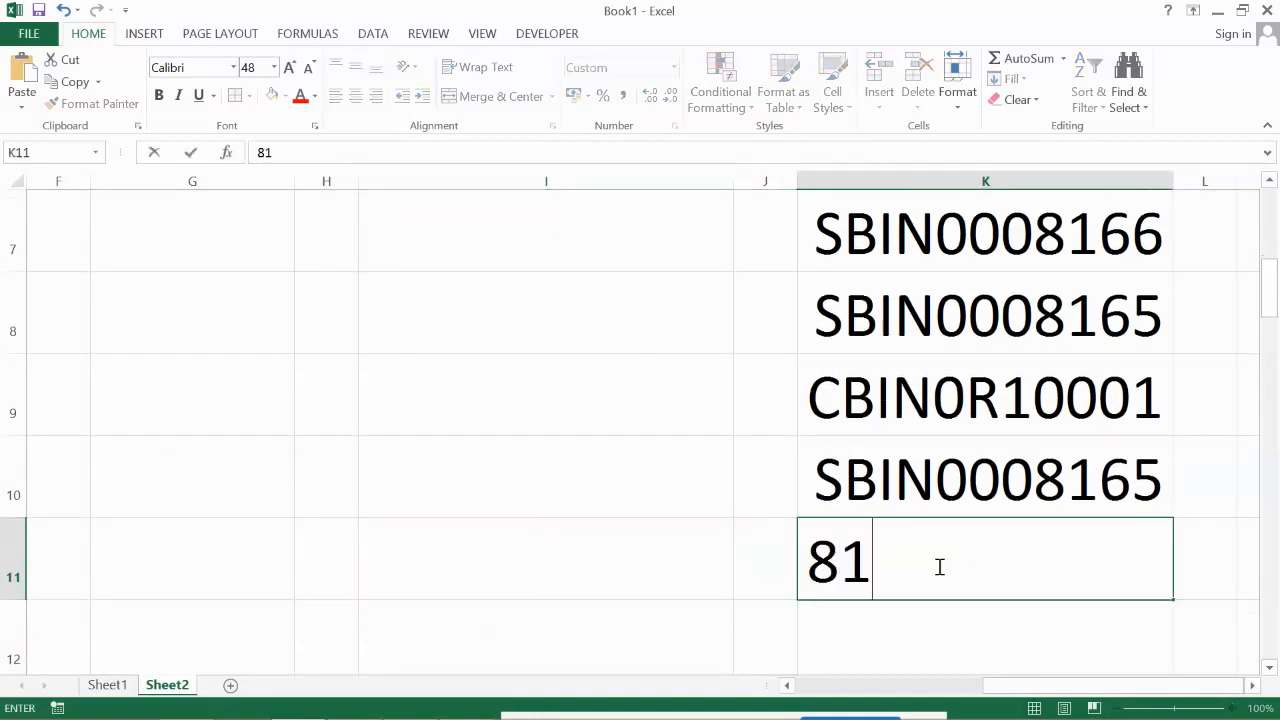
key(Return)
Review the codes in column K from K11 back up to the first row
key(Up)
key(Up)
key(Up)
key(Up)
key(Up)
key(Up)
key(Up)
key(Up)
key(Up)
key(Up)
key(Up)
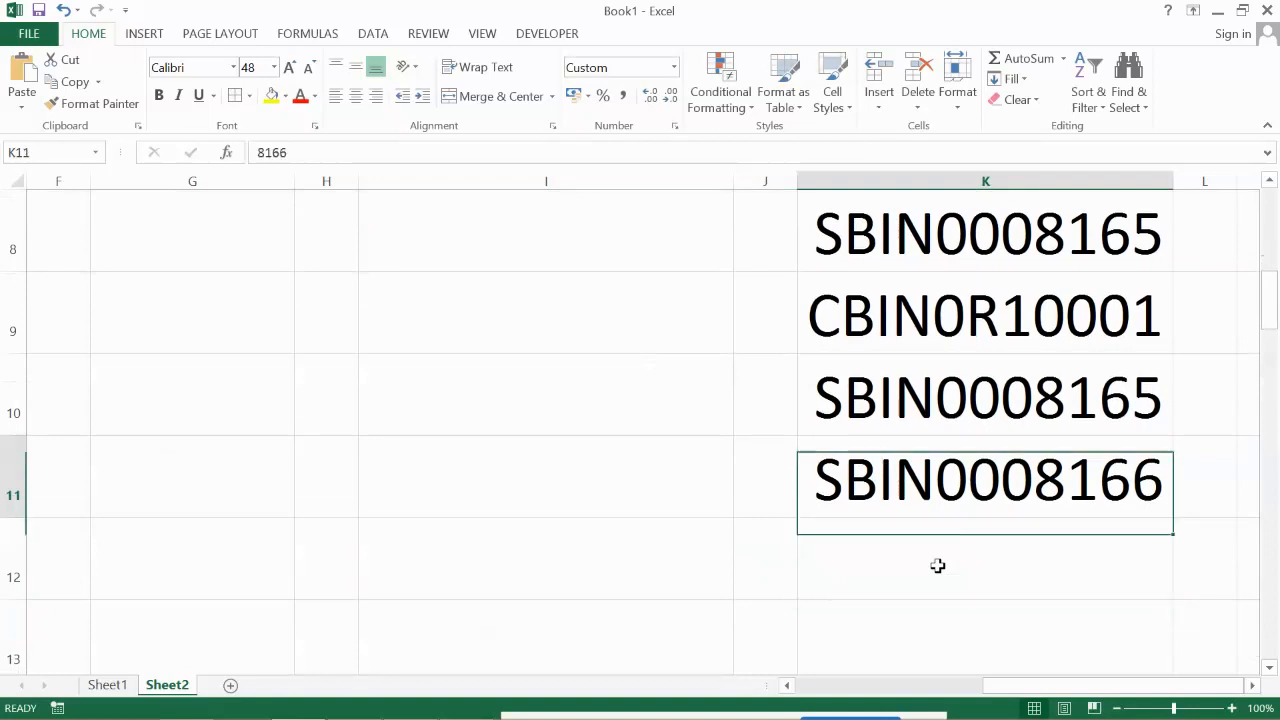